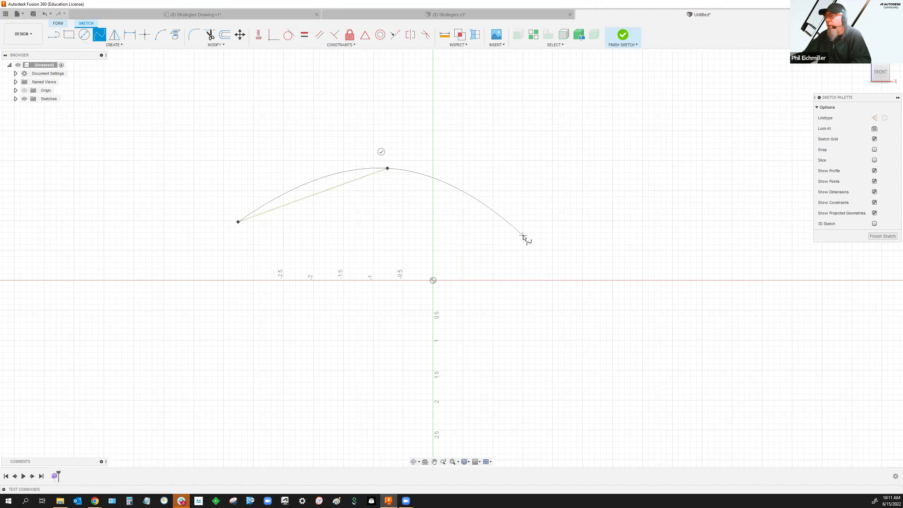
Complete the fit point spline with a fourth point to the right of the vertical axis and end the spline command.
left_click(683, 207)
left_click(673, 193)
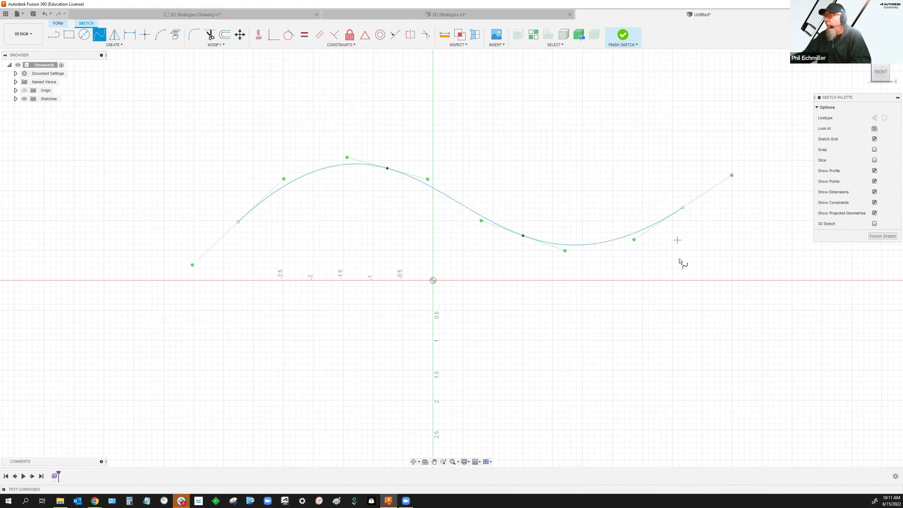
right_click(679, 259)
left_click(693, 265)
Reshape the spline by moving its two interior fit points, raising the second to about X 1.56, Z 1.18 in.
mouse_move(636, 269)
middle_mouse_down("shift")
mouse_move(621, 283)
mouse_move(466, 246)
middle_mouse_up("shift")
mouse_move(394, 172)
left_mouse_down()
mouse_move(367, 129)
mouse_move(363, 187)
mouse_move(394, 225)
mouse_move(391, 170)
mouse_move(393, 181)
left_mouse_up()
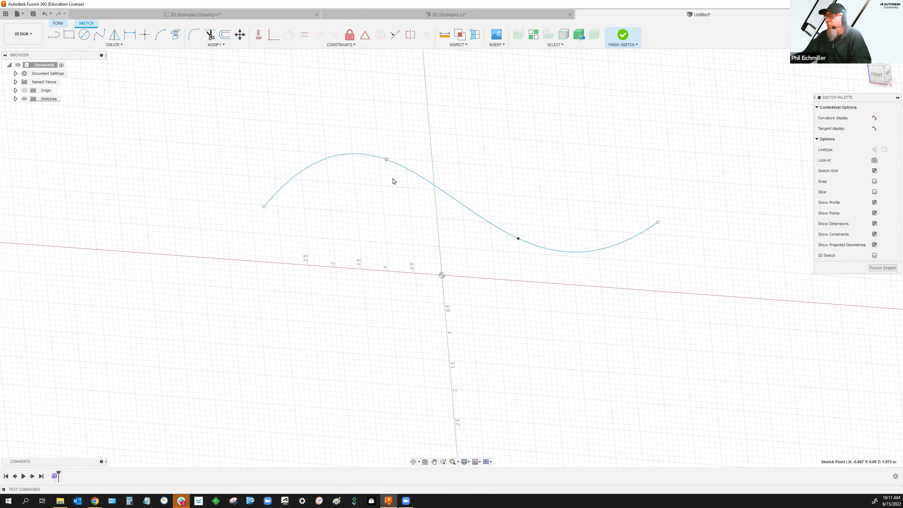
left_click_drag(518, 239, 519, 214)
mouse_move(489, 241)
middle_mouse_down("shift")
mouse_move(498, 232)
mouse_move(490, 241)
middle_mouse_up("shift")
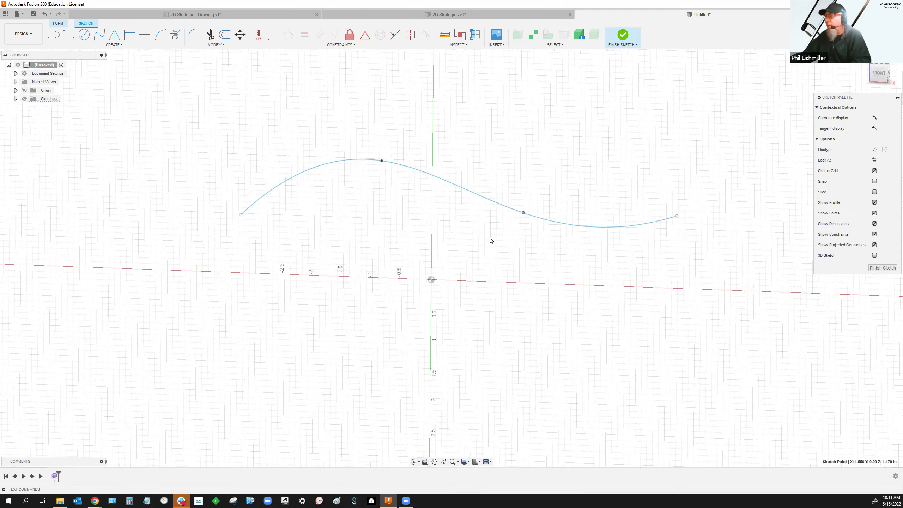
Turn the crest fit point's tangent handle nearly level and reposition both interior fit points of the spline.
left_click(408, 170)
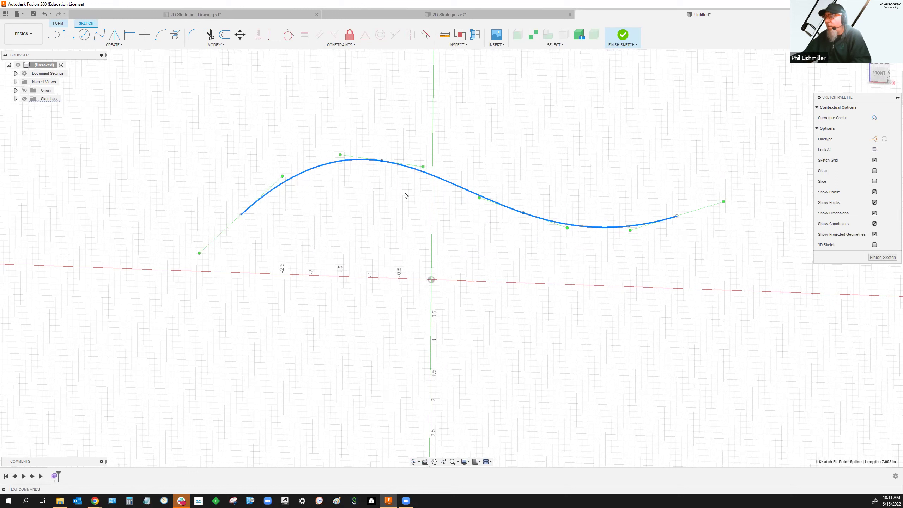
mouse_move(422, 167)
left_mouse_down()
mouse_move(388, 163)
mouse_move(459, 166)
mouse_move(392, 162)
mouse_move(419, 160)
left_mouse_up()
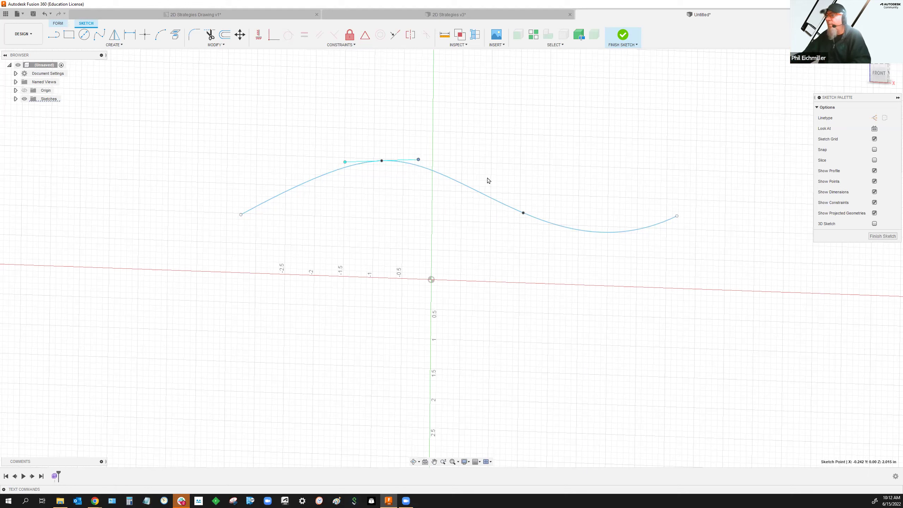
mouse_move(382, 164)
left_mouse_down()
mouse_move(419, 196)
mouse_move(427, 230)
mouse_move(379, 171)
left_mouse_up()
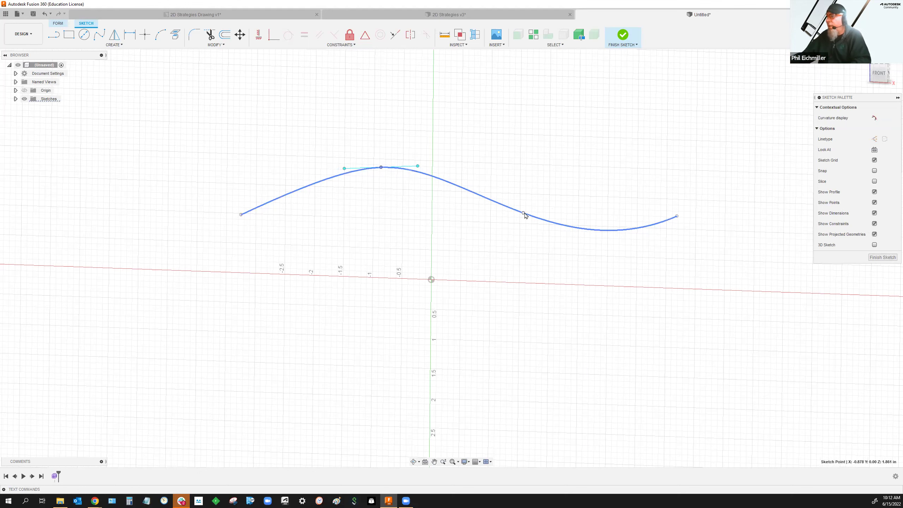
mouse_move(523, 213)
left_mouse_down()
mouse_move(540, 123)
mouse_move(537, 209)
left_mouse_up()
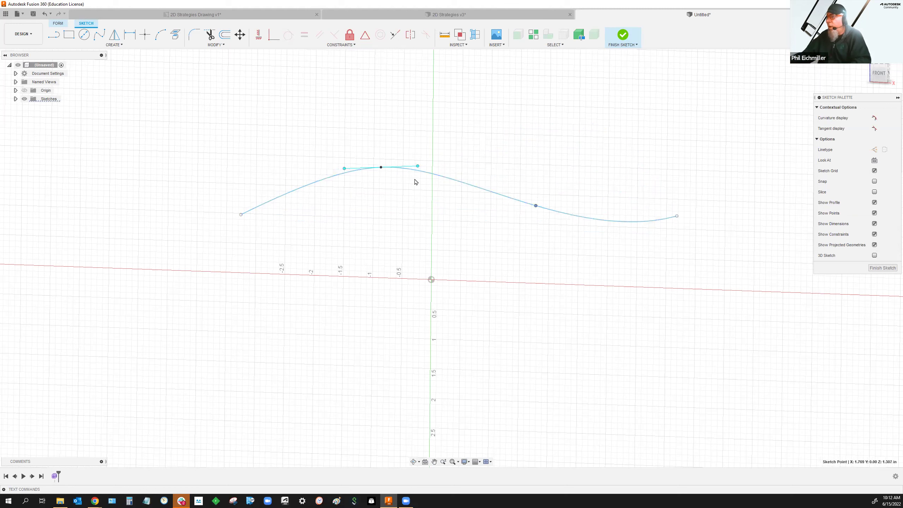
left_click(382, 168)
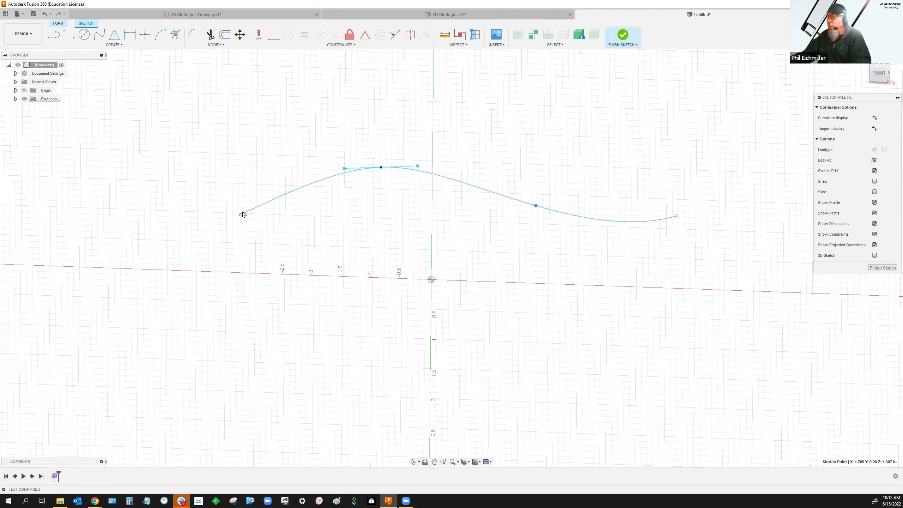
Insert a new fit point on the spline between the second interior point and the right-hand endpoint.
right_click(584, 218)
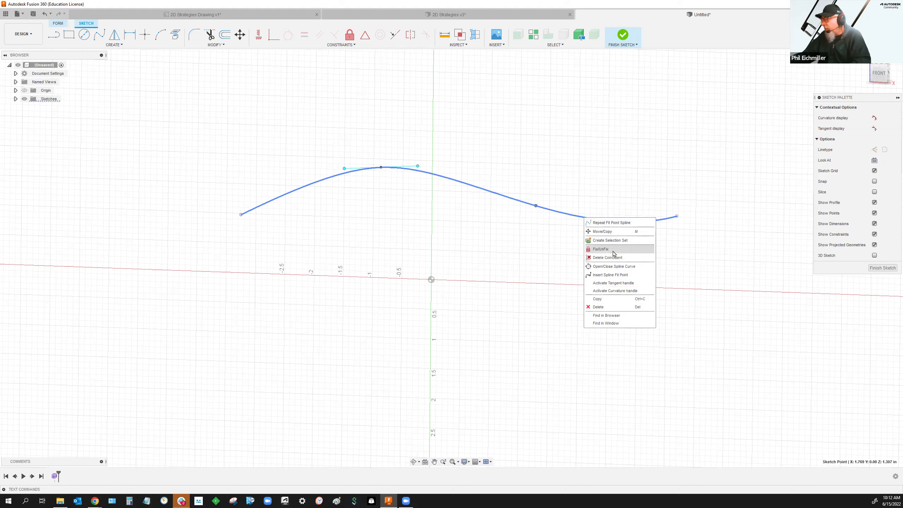
left_click(618, 274)
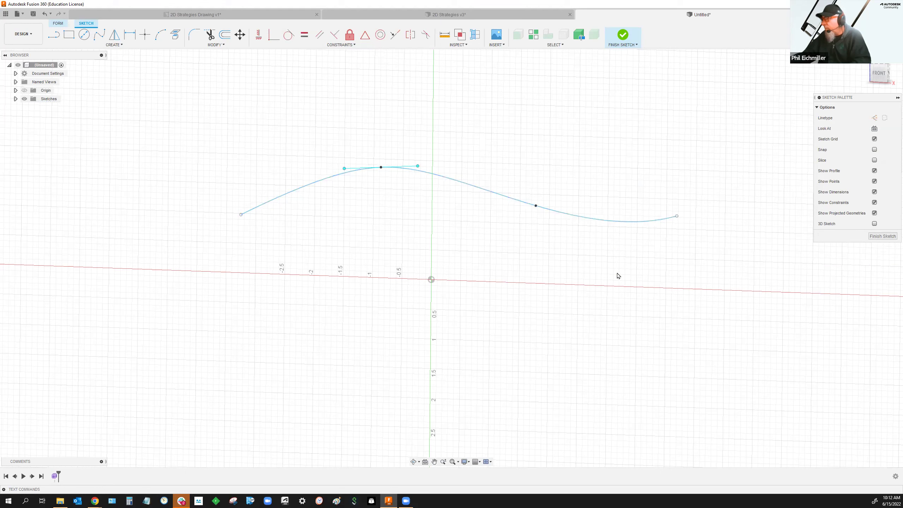
left_click(596, 224)
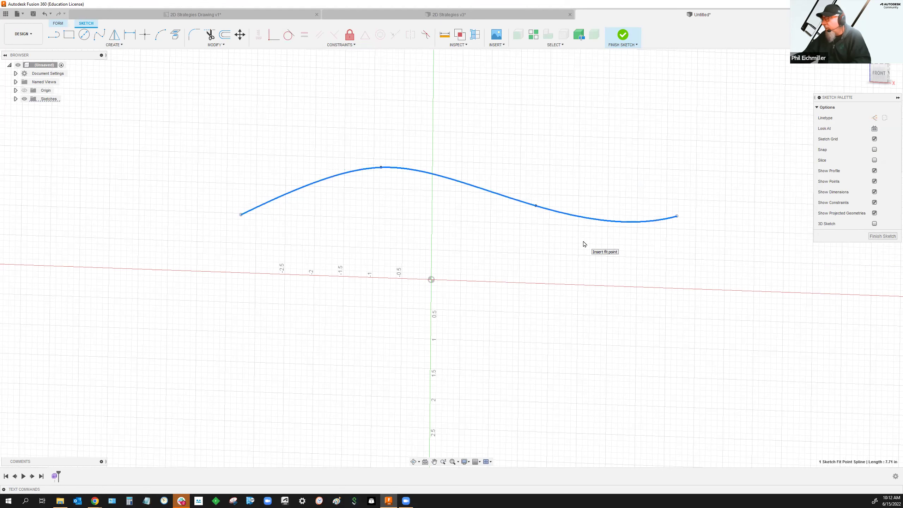
right_click(508, 147)
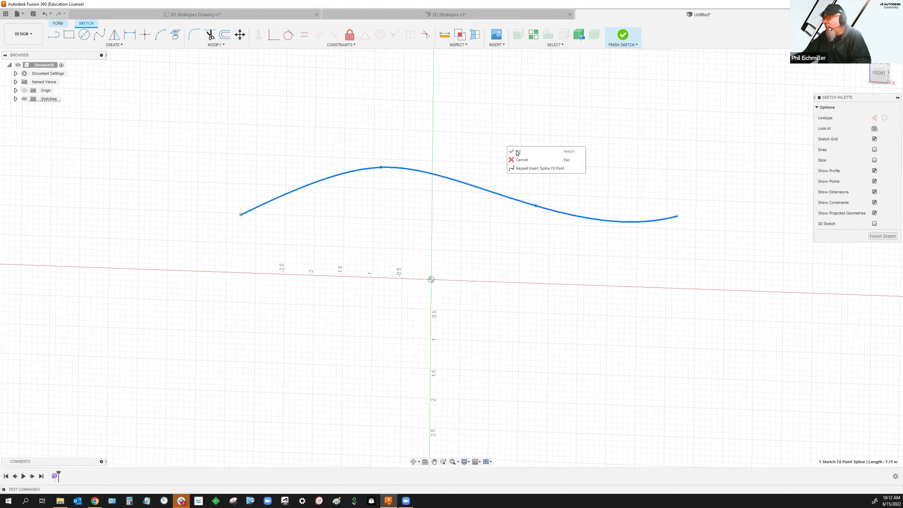
left_click(531, 170)
left_click(565, 213)
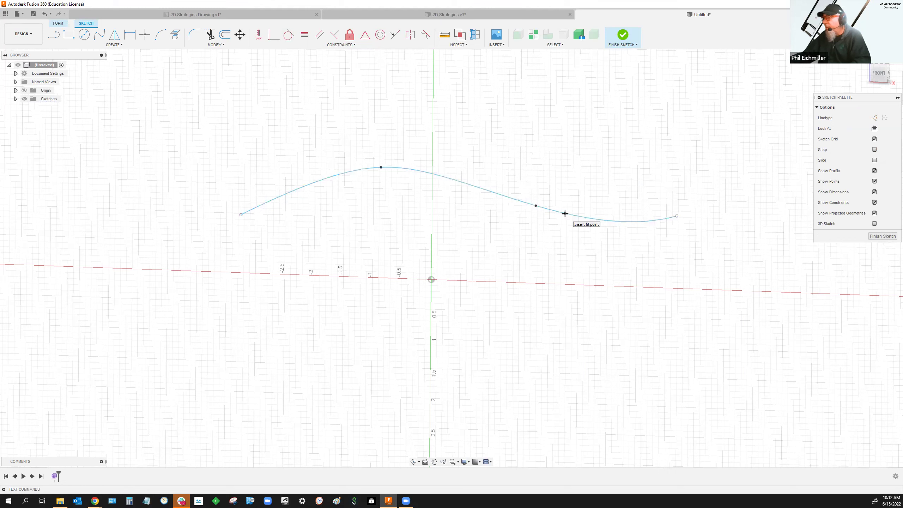
right_click(457, 139)
left_click(459, 140)
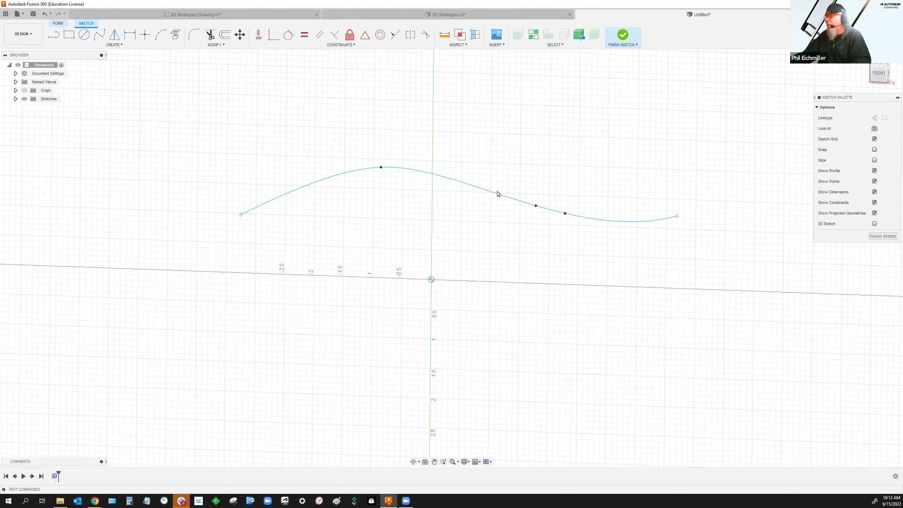
Reposition the second interior fit point to about X 0.65 in, the inserted one to about X 2.20, Z 1.76 in, and finish the sketch.
left_click(497, 195)
mouse_move(536, 206)
left_mouse_down()
mouse_move(476, 178)
mouse_move(473, 157)
mouse_move(471, 189)
left_mouse_up()
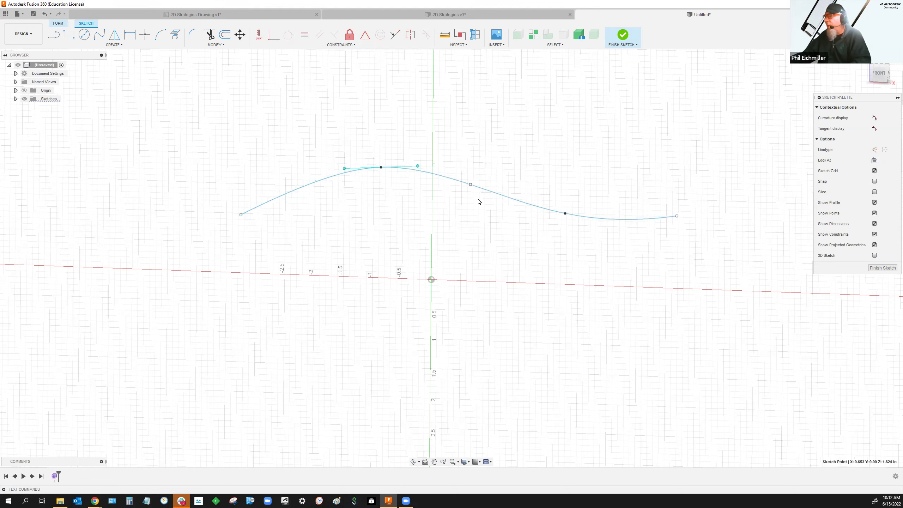
left_click(498, 203)
left_click_drag(566, 213, 566, 184)
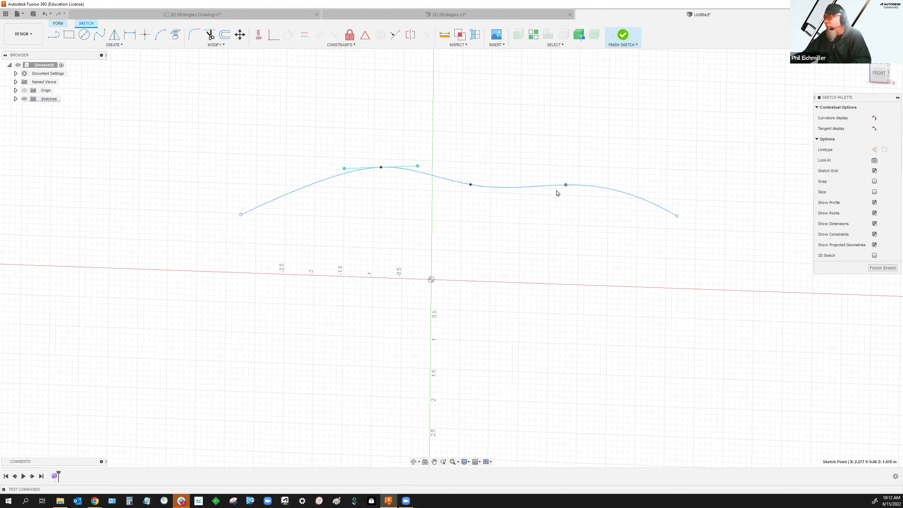
left_click_drag(568, 185, 565, 161)
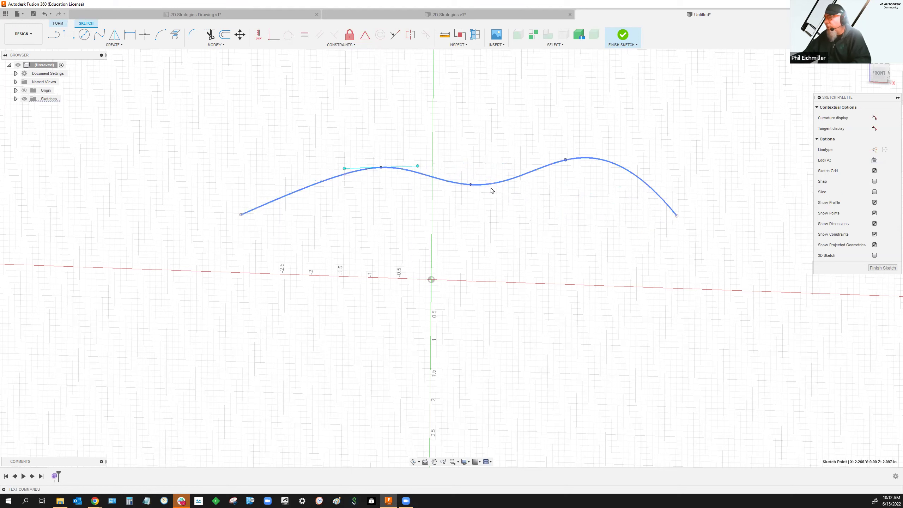
left_click(408, 173)
left_click_drag(566, 160, 562, 180)
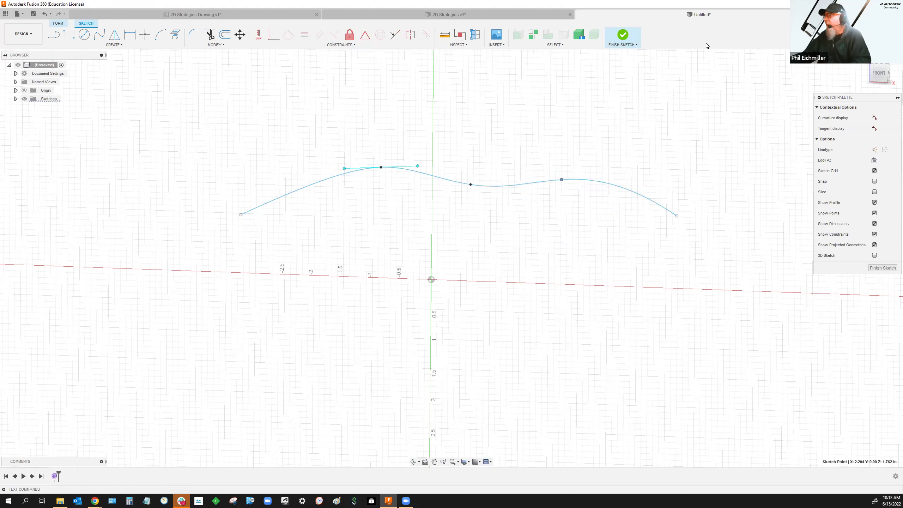
left_click(624, 36)
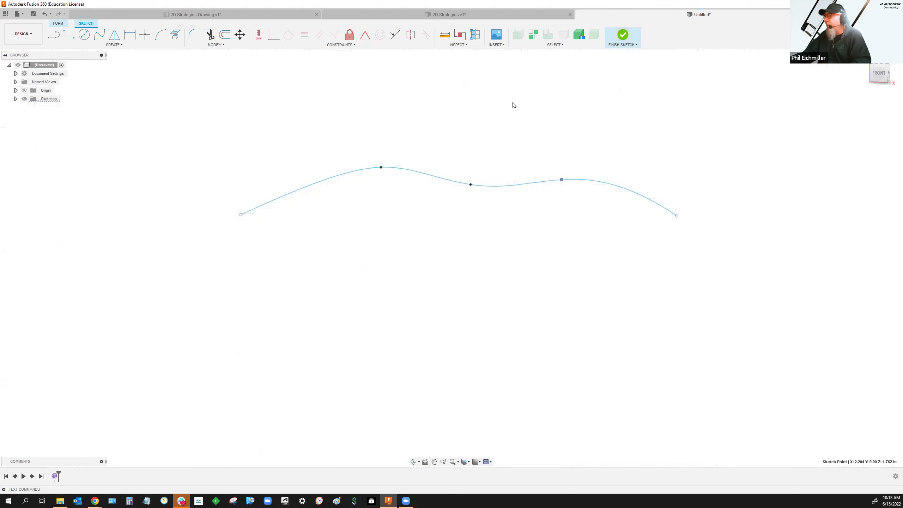
Undo the sketch completion, all spline edits, the spline and the sketch itself until the form is empty.
left_click(44, 14)
left_click(45, 14)
left_click(44, 14)
left_click(44, 14)
left_click(44, 14)
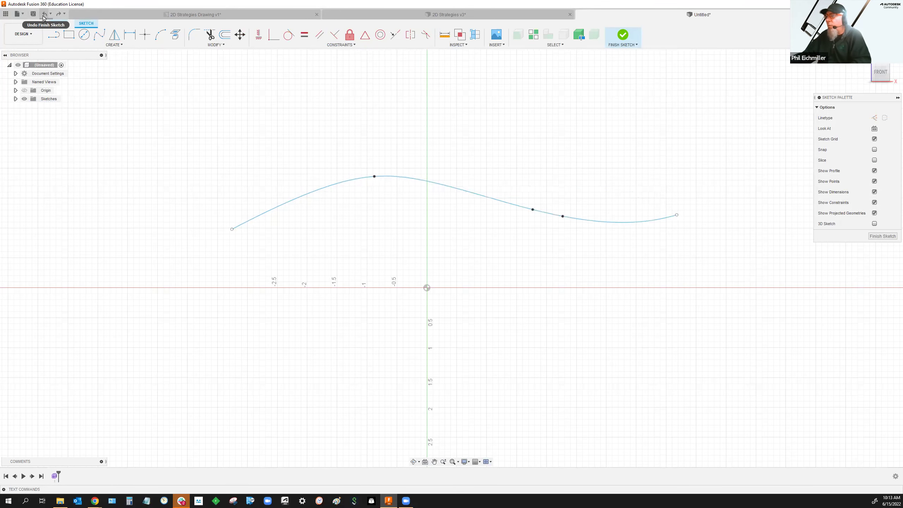
left_click(44, 14)
left_click(44, 15)
left_click(44, 14)
left_click(44, 14)
left_click(44, 14)
left_click(44, 14)
left_click(44, 14)
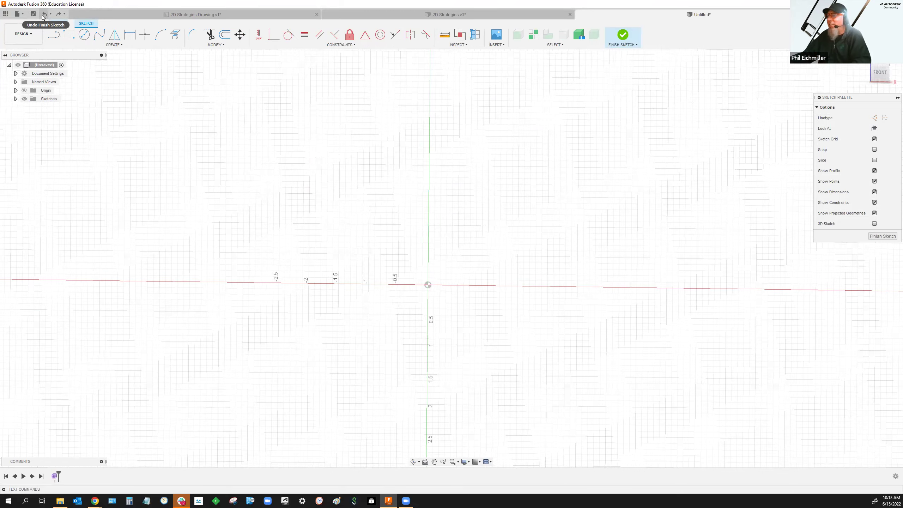
left_click(44, 14)
left_click(44, 14)
left_click(44, 14)
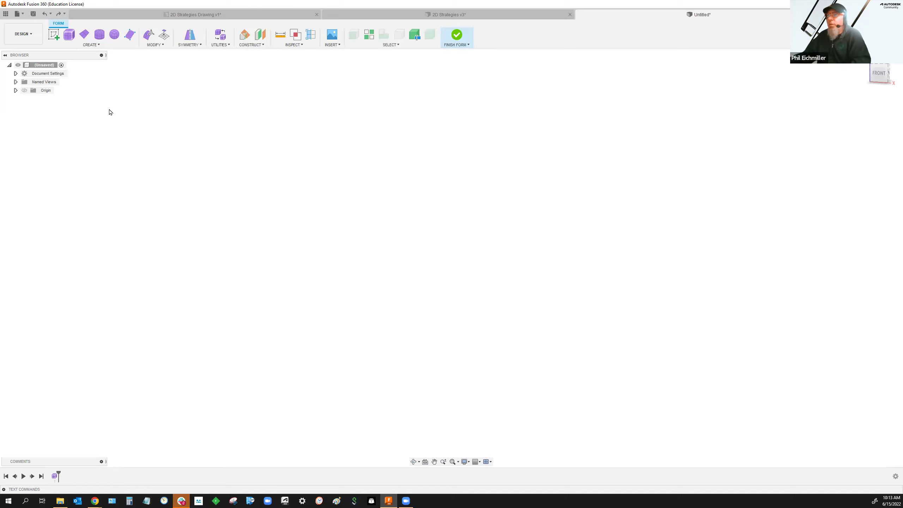
Create a T-spline plane about 9.54 in long and 32.38 in wide, with 2 length faces and 6 width faces.
left_click(85, 36)
left_click(458, 272)
left_click(515, 363)
middle_click_drag(513, 368, 469, 354, "shift")
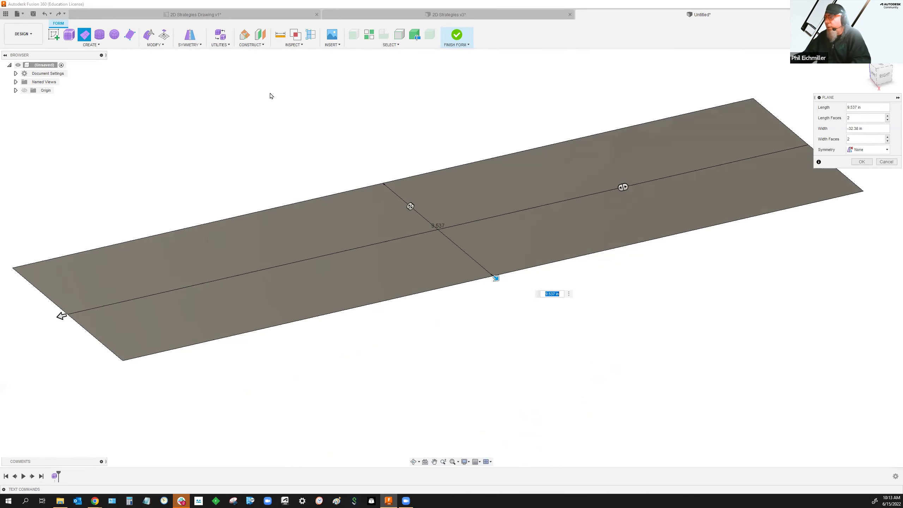
left_click_drag(623, 187, 501, 215)
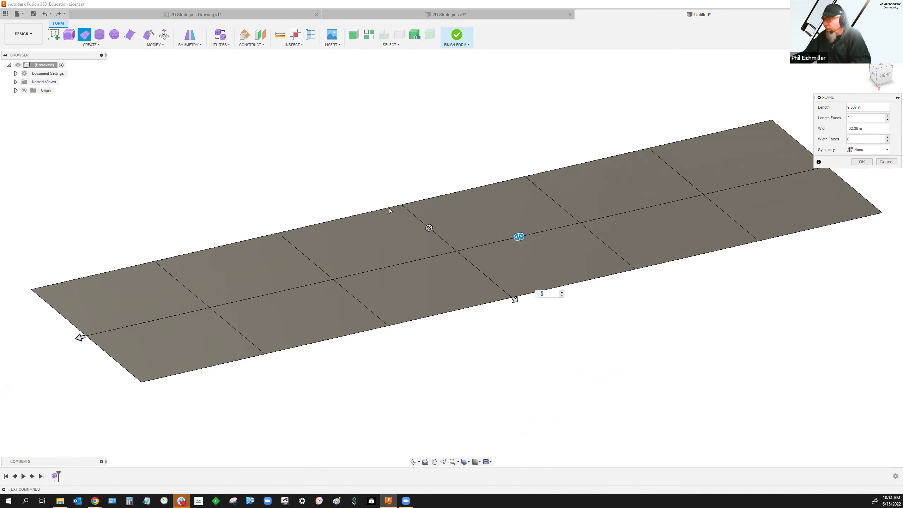
left_click(862, 163)
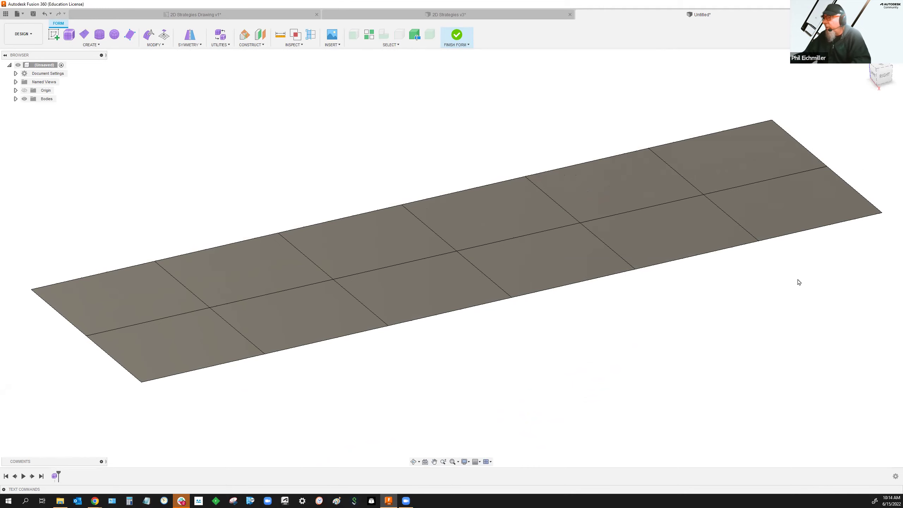
Raise the two-edge cross loop nearest the plane's right-hand end using Edit Form.
middle_click_drag(768, 327, 733, 299)
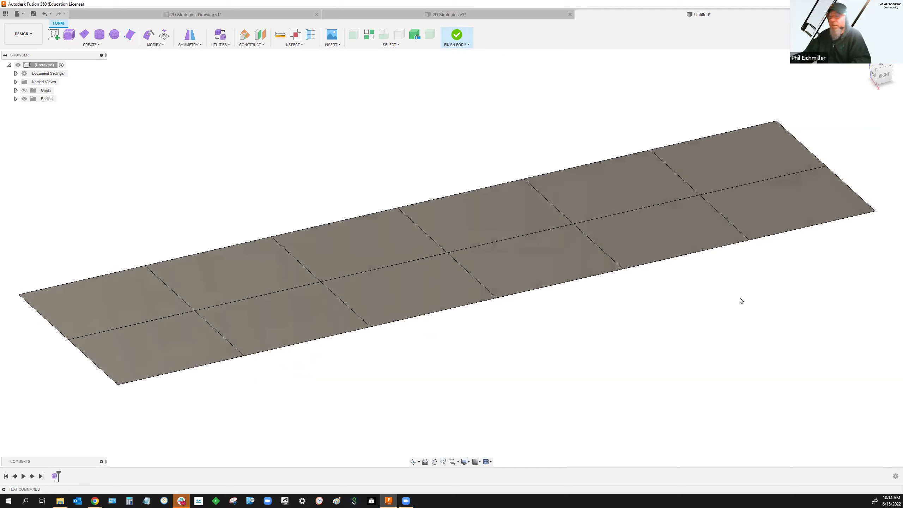
double_click(716, 209)
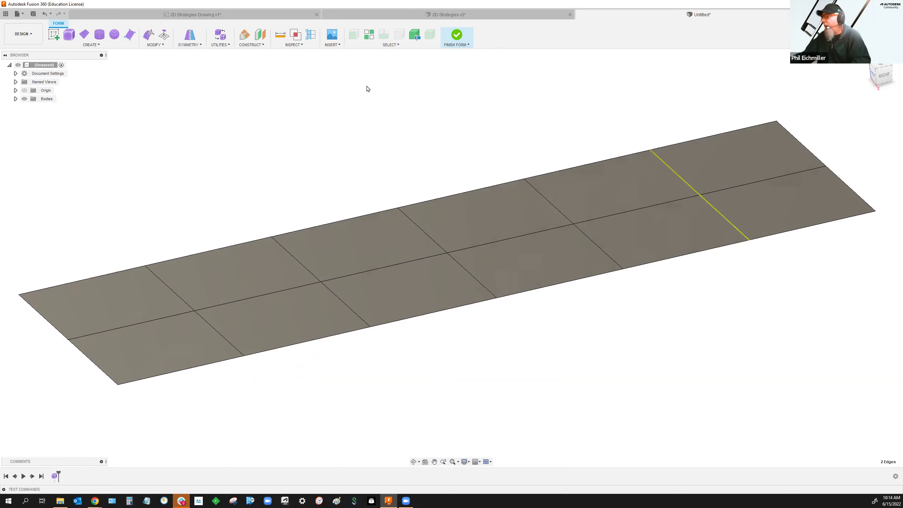
left_click(149, 35)
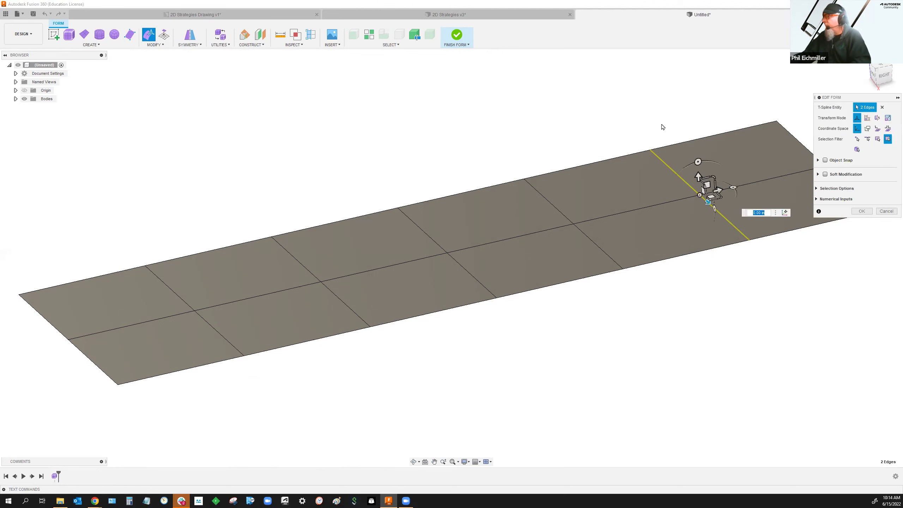
left_click_drag(698, 177, 691, 116)
left_click_drag(693, 106, 693, 90)
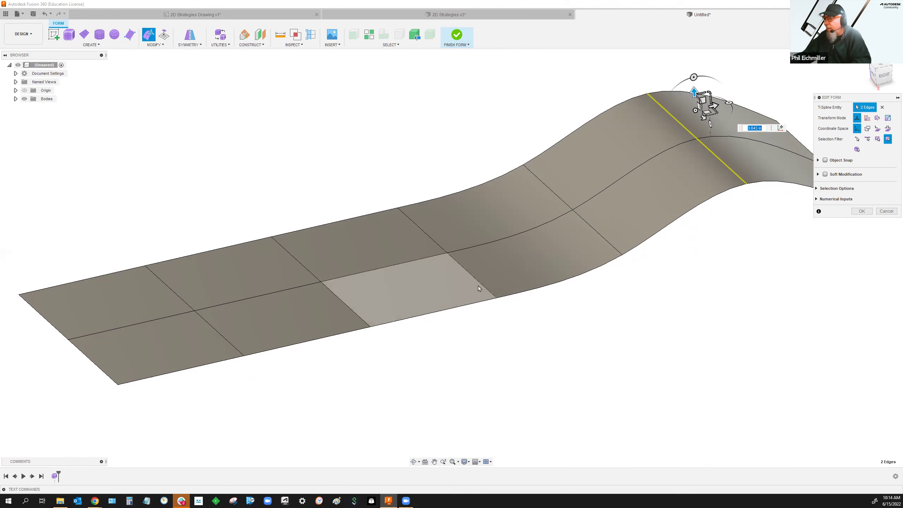
Reselect the raised two-edge cross loop and lower it by about 2.24 in.
left_click(693, 94)
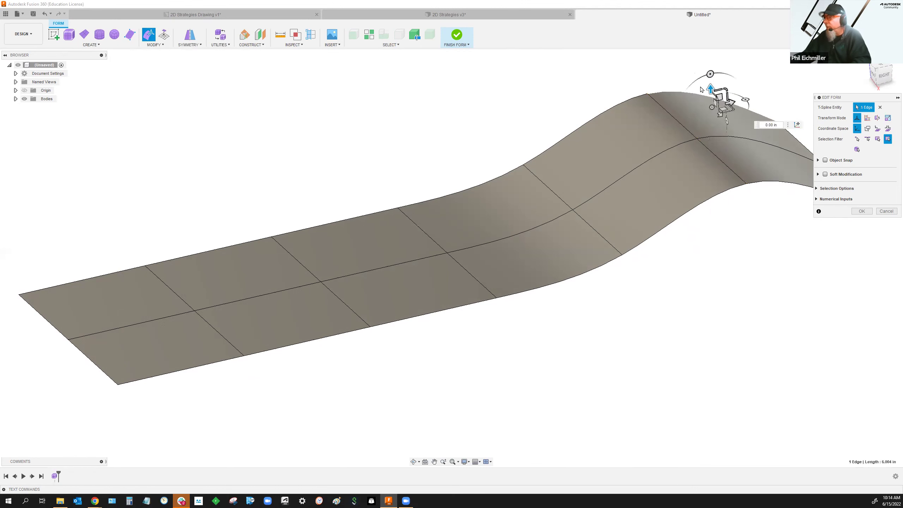
left_click(686, 129)
double_click(686, 130)
left_click_drag(694, 105, 691, 170)
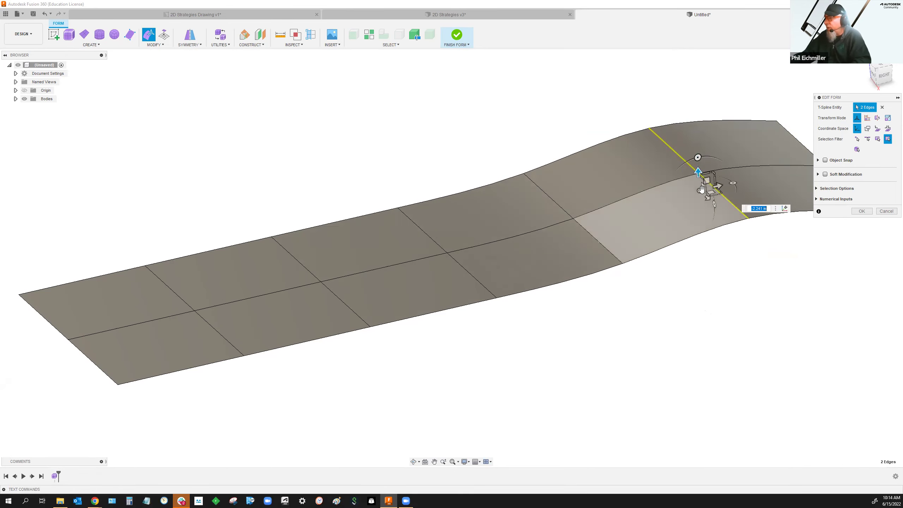
Try raising the same cross loop higher again, and cancel the form edit.
left_click_drag(697, 173, 696, 135)
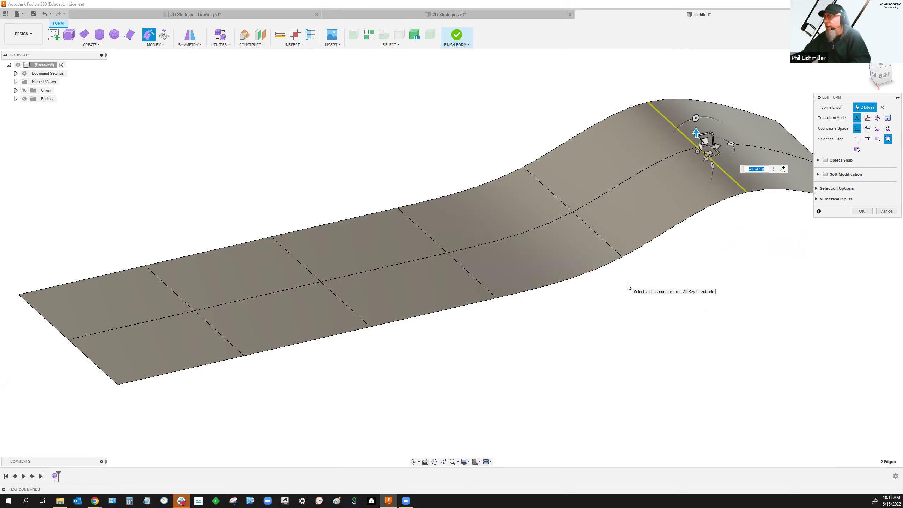
scroll(679, 281, "down", 3)
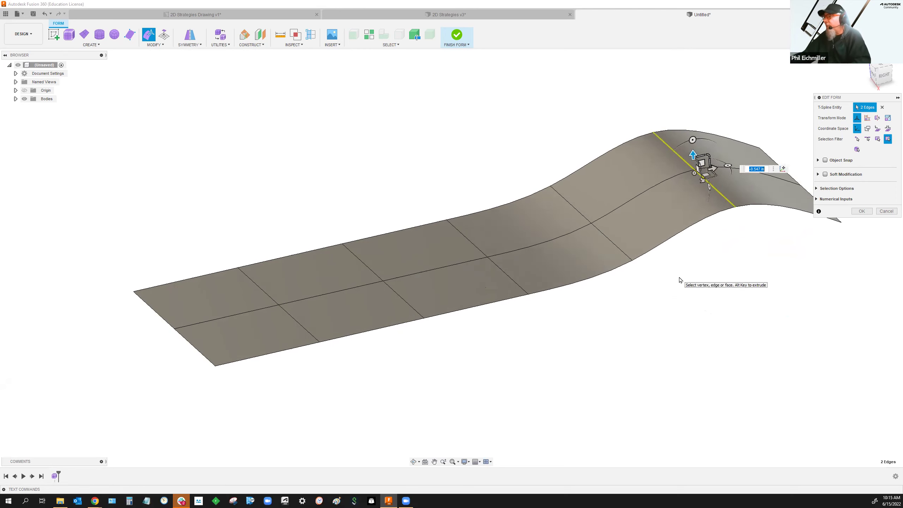
middle_click_drag(591, 284, 504, 291)
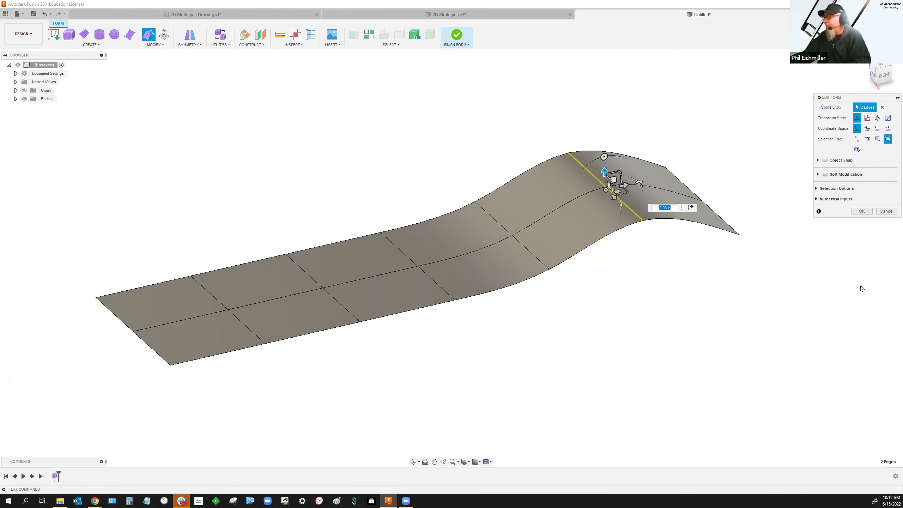
left_click(882, 212)
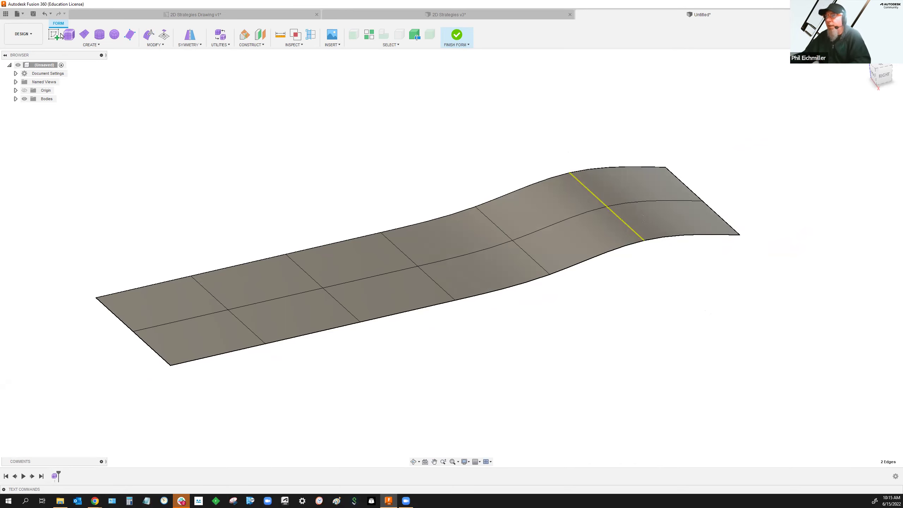
Undo the edge loop edits and the creation of the T-spline plane.
left_click(45, 14)
left_click(44, 14)
left_click(44, 14)
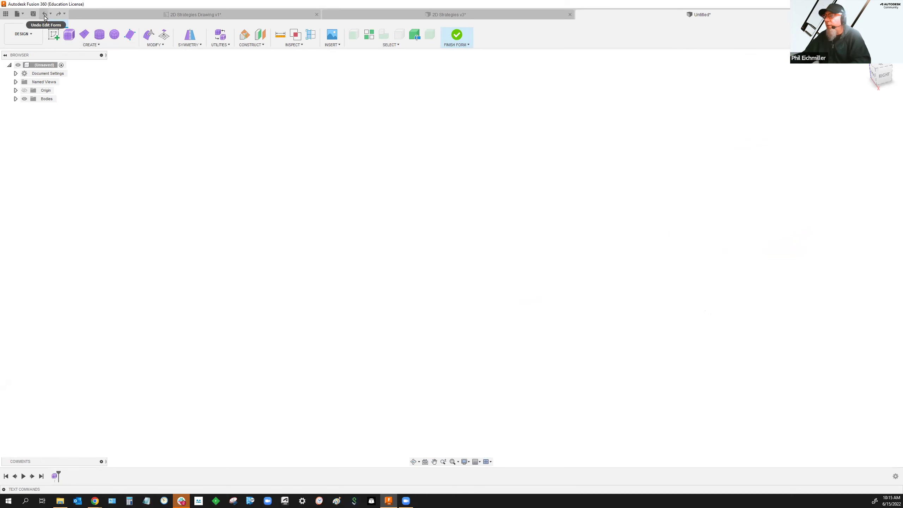
left_click(84, 35)
left_click(348, 300)
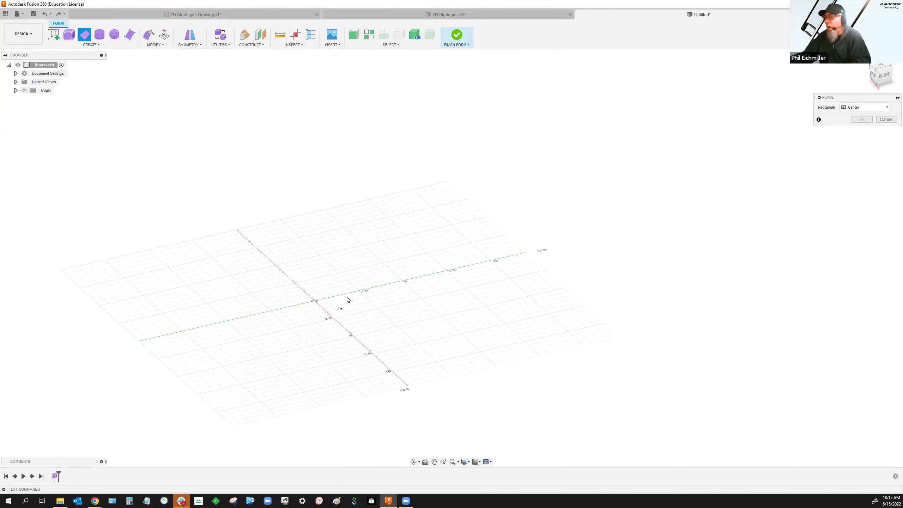
left_click(314, 301)
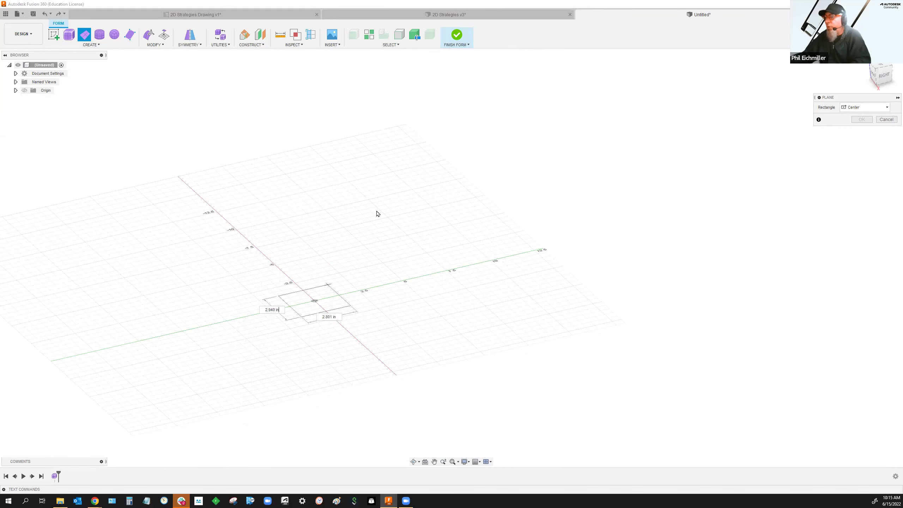
scroll(438, 188, "down", 2)
scroll(439, 188, "down", 1)
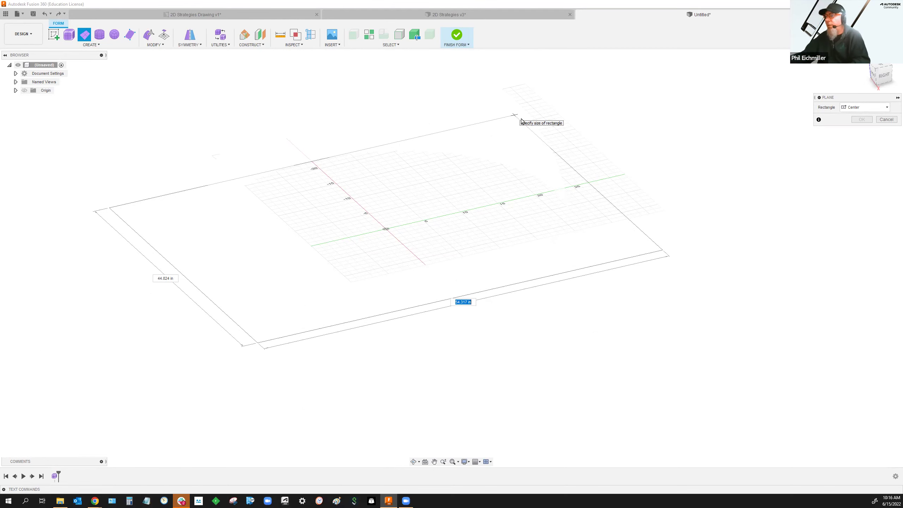
left_click(572, 134)
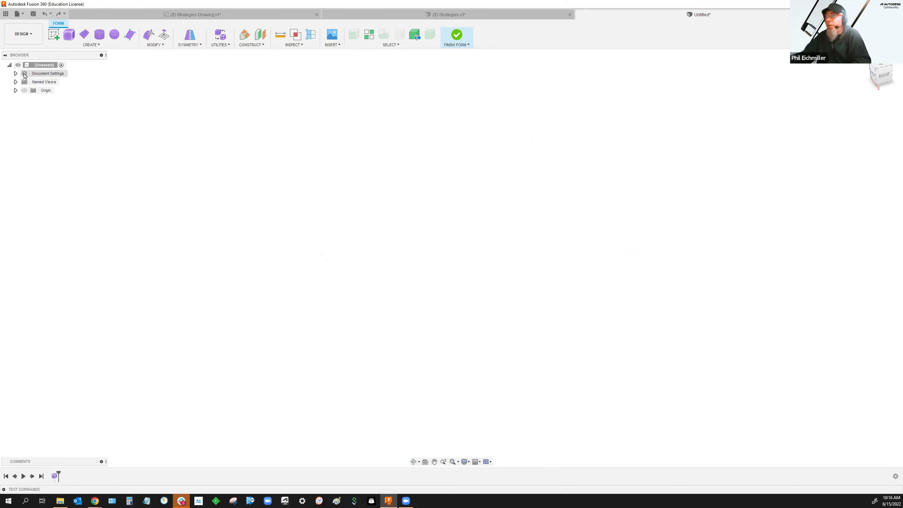
Check the document units and create a T-spline plane centred on the origin, 32 in wide and 7.5 in long.
left_click(15, 73)
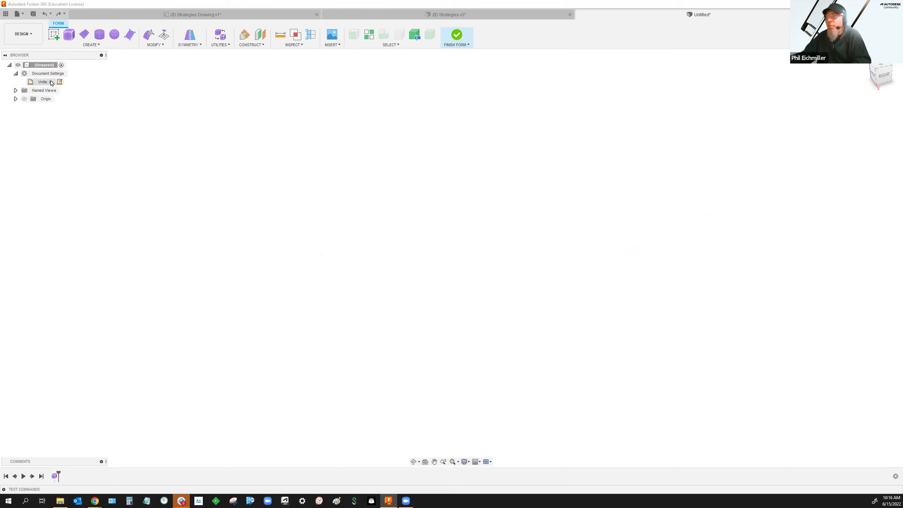
left_click(84, 34)
left_click(412, 233)
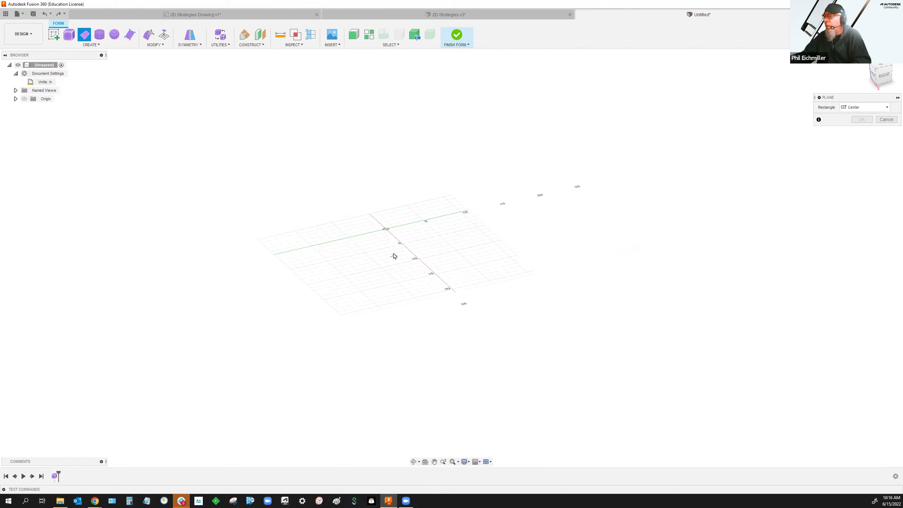
left_click(386, 230)
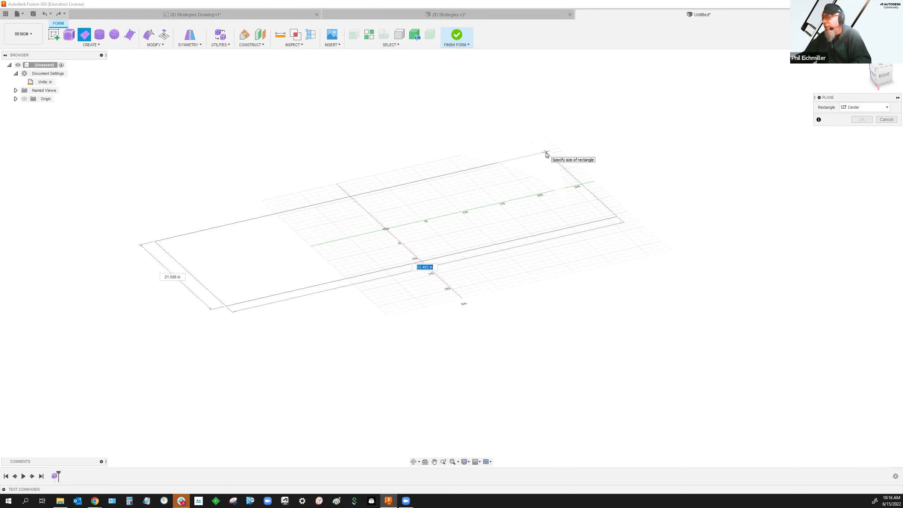
type("32")
key("Tab")
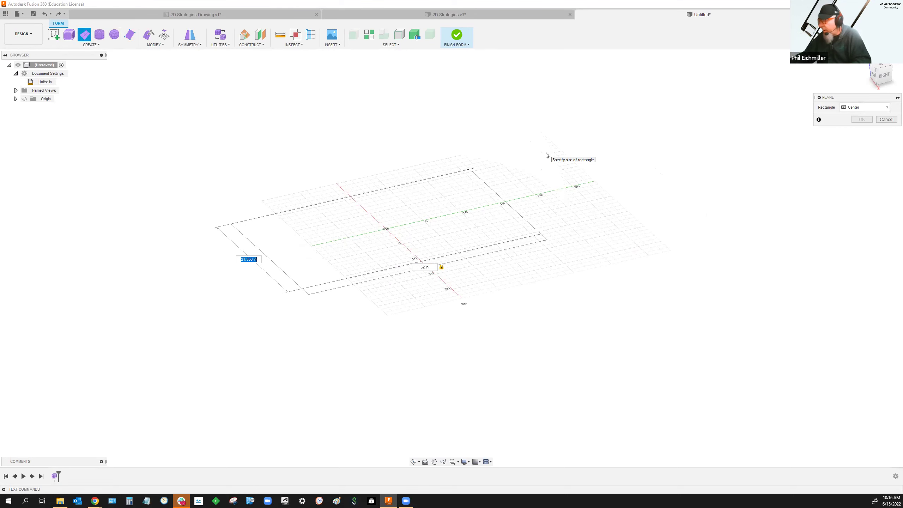
type("7.5")
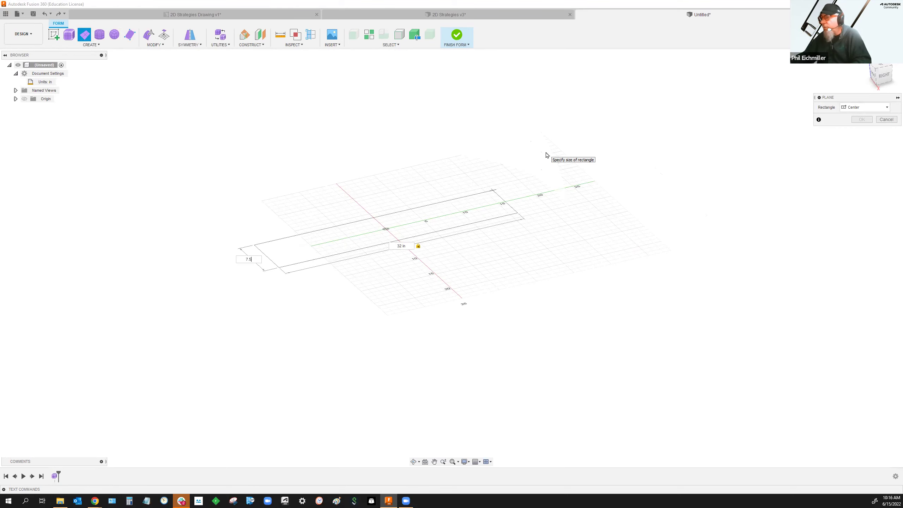
key("Return")
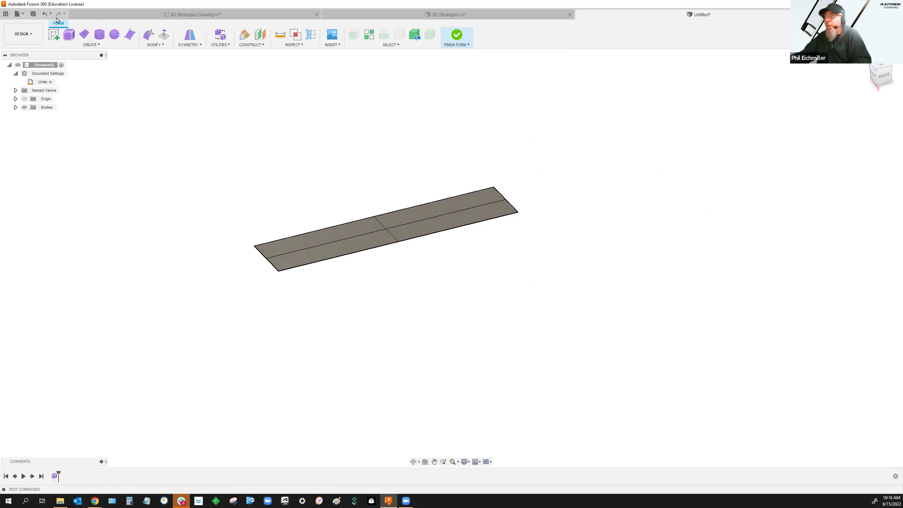
Undo the plane and the form feature, and create a fresh form.
left_click(45, 14)
left_click(85, 35)
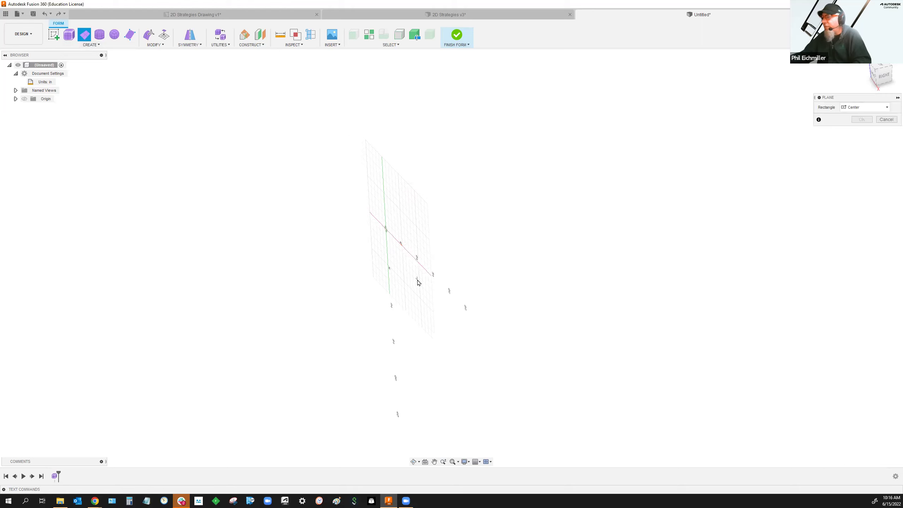
key("Escape")
left_click(45, 13)
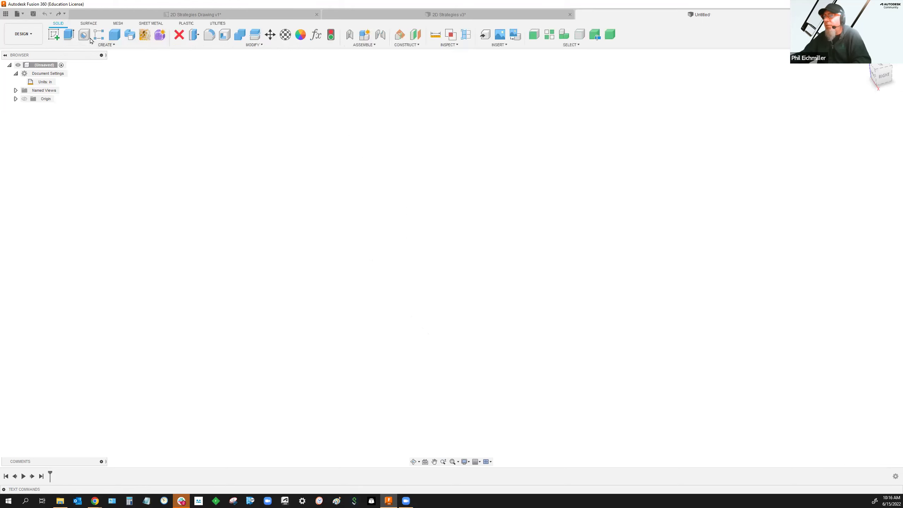
left_click(160, 36)
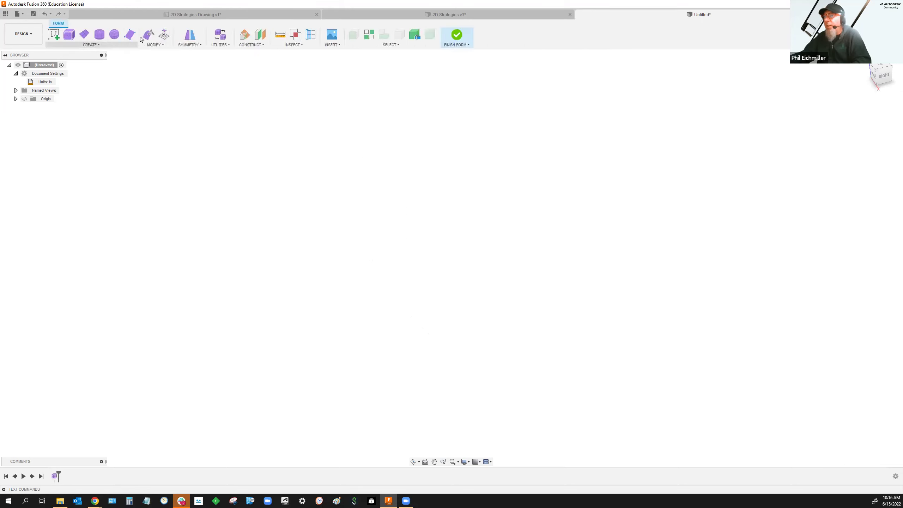
Place a T-spline plane centred on the origin of the horizontal plane, 32 in wide and 7.5 in long.
left_click(84, 36)
left_click(392, 232)
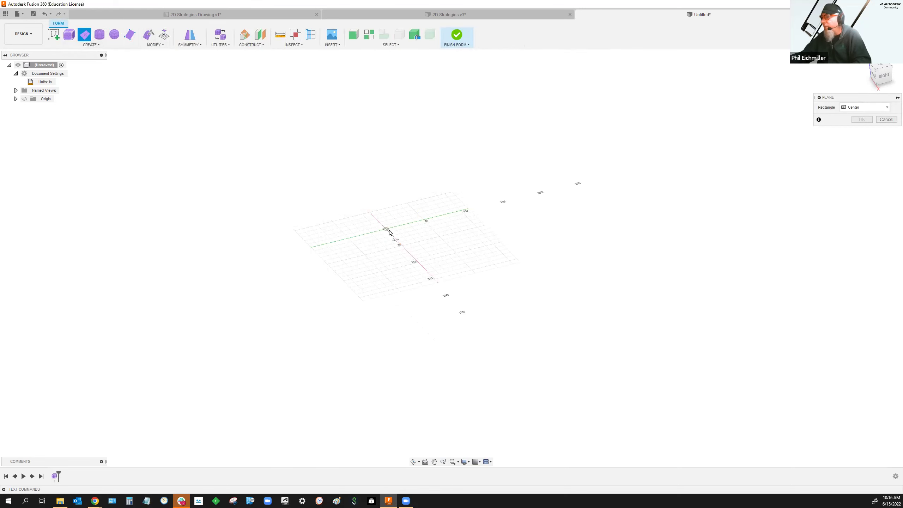
left_click(387, 230)
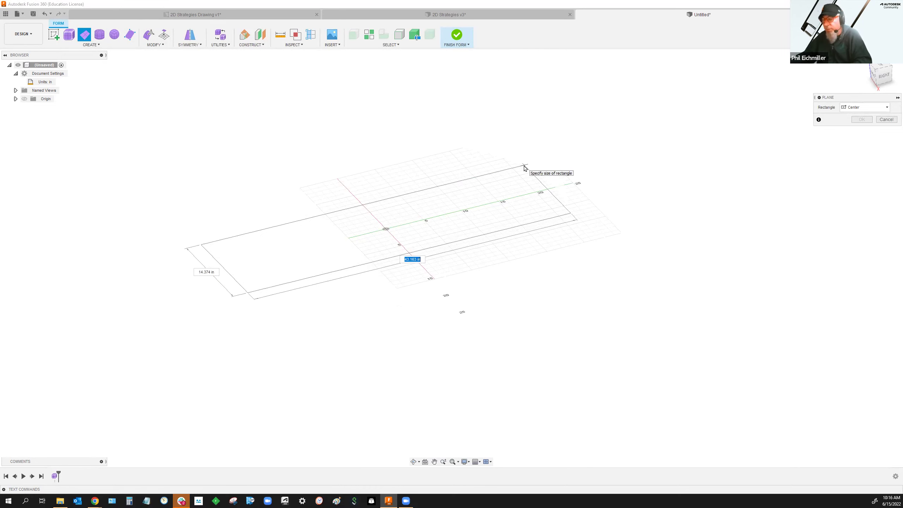
type("32")
key("Tab")
type("7.5")
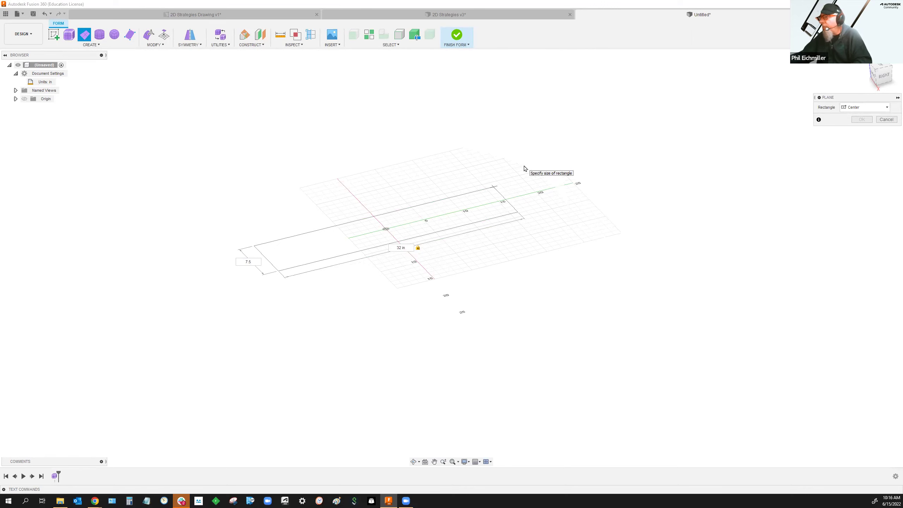
key("Return")
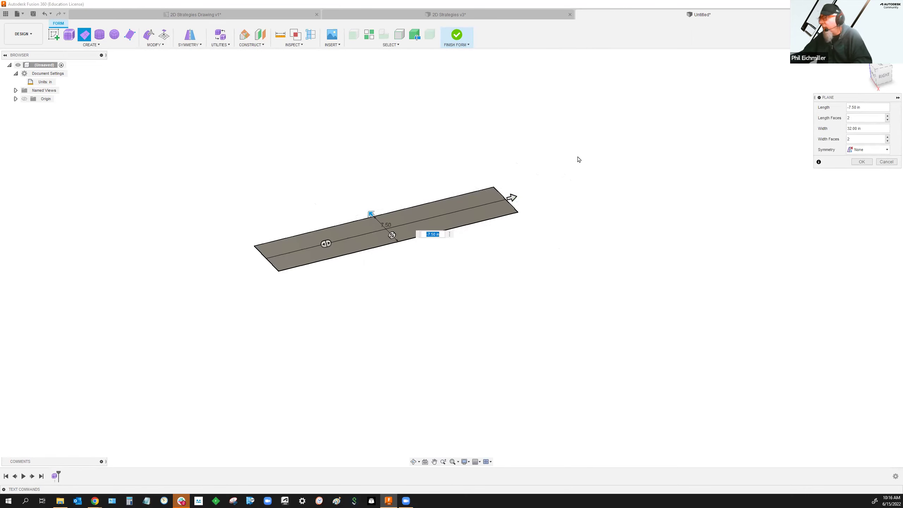
Give the plane 4 length faces, 5 width faces and mirror symmetry in both length and width, and finish creating it.
left_click(855, 118)
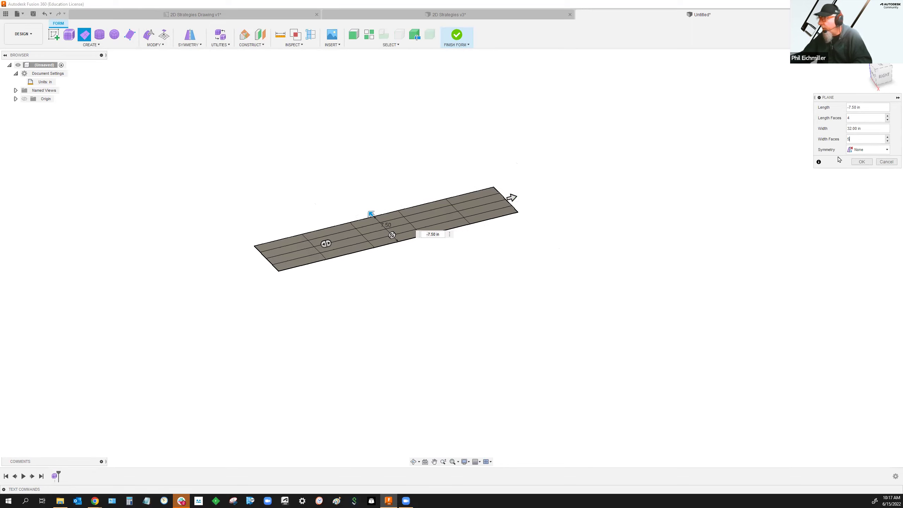
left_click(863, 151)
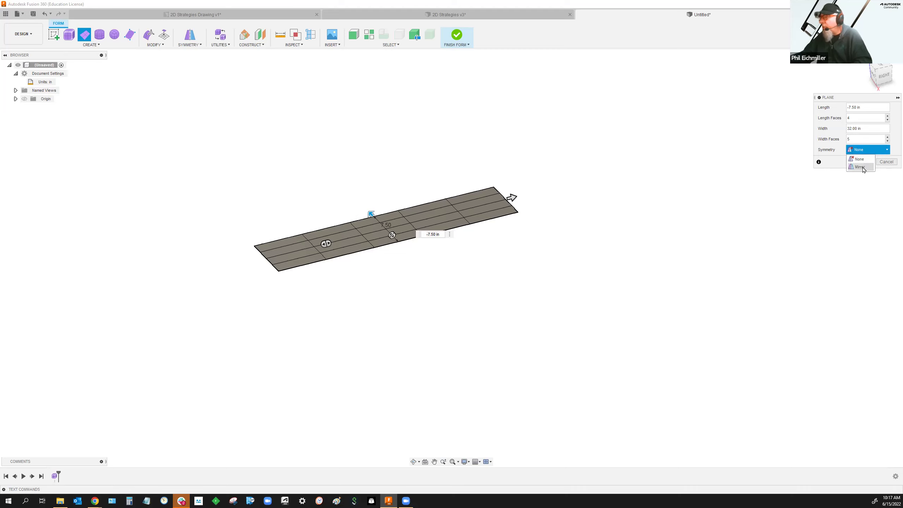
left_click(860, 167)
left_click(856, 160)
left_click(856, 171)
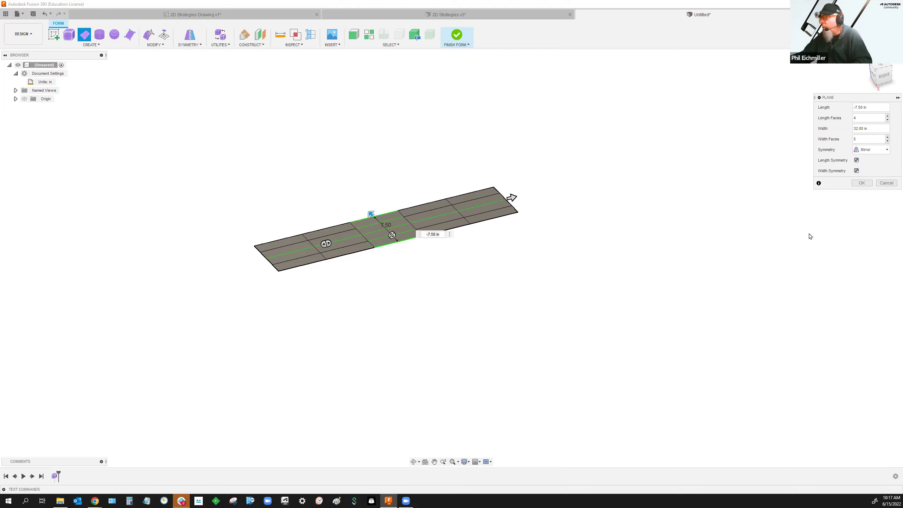
left_click(862, 183)
Try raising the short end edges of the plane with Edit Form, and cancel the edit.
scroll(374, 177, "up", 5)
mouse_move(376, 175)
middle_mouse_down("shift")
mouse_move(370, 196)
mouse_move(373, 176)
middle_mouse_up("shift")
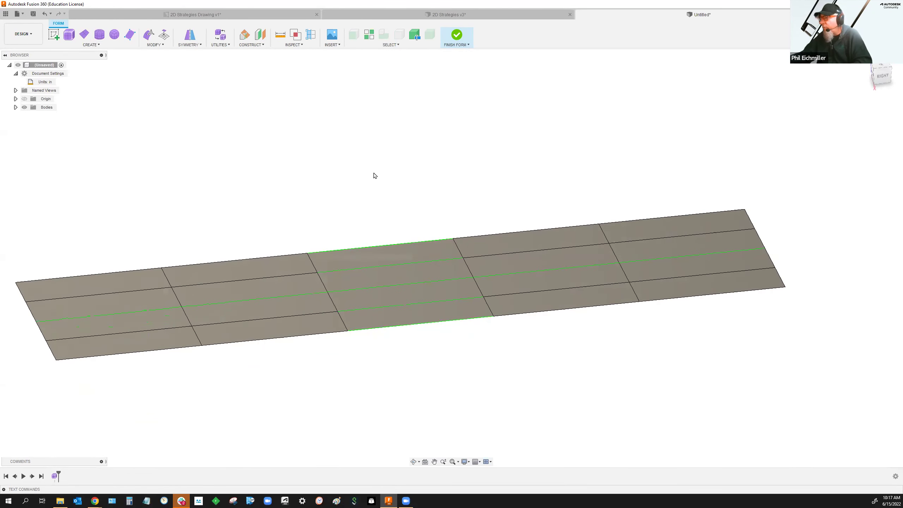
double_click(750, 220)
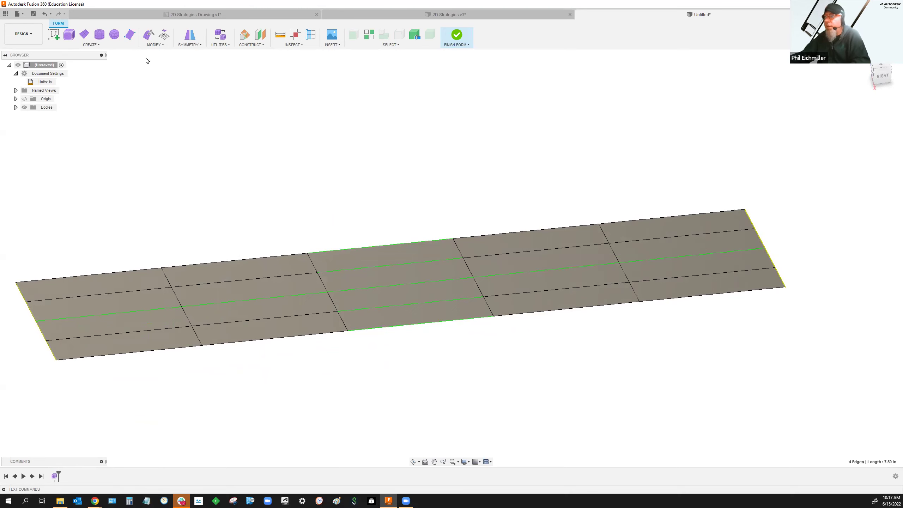
mouse_move(768, 227)
left_mouse_down()
mouse_move(766, 185)
mouse_move(757, 225)
left_mouse_up()
key("alt")
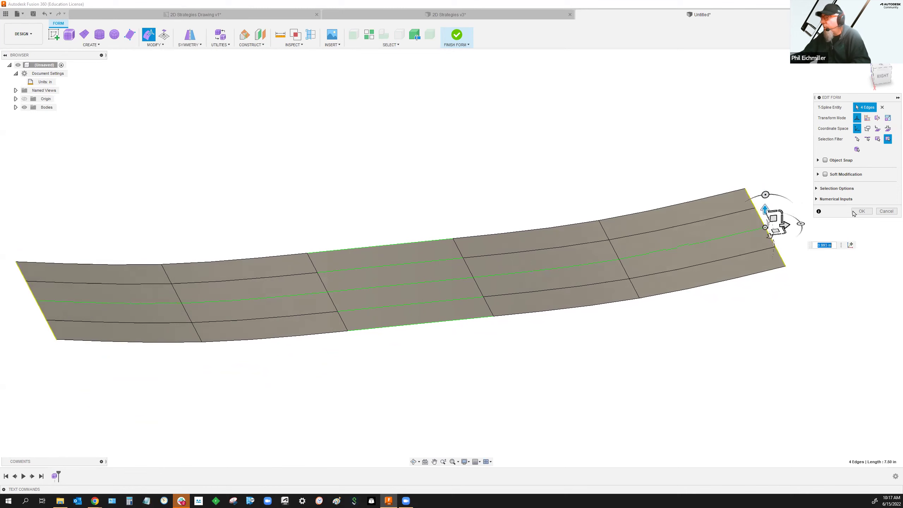
left_click(881, 212)
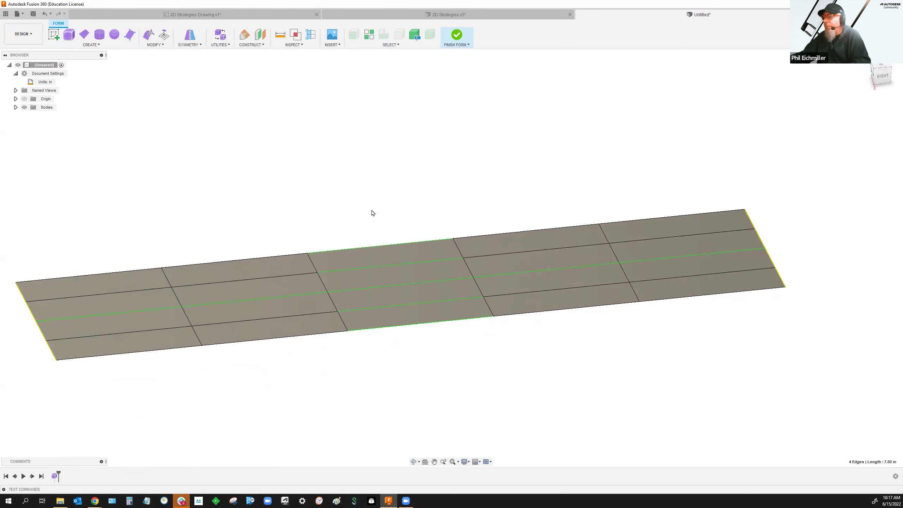
Try raising the plane's long side edges by about 1.1 in with Edit Form, cancel the edit, and clear the selection.
double_click(362, 248)
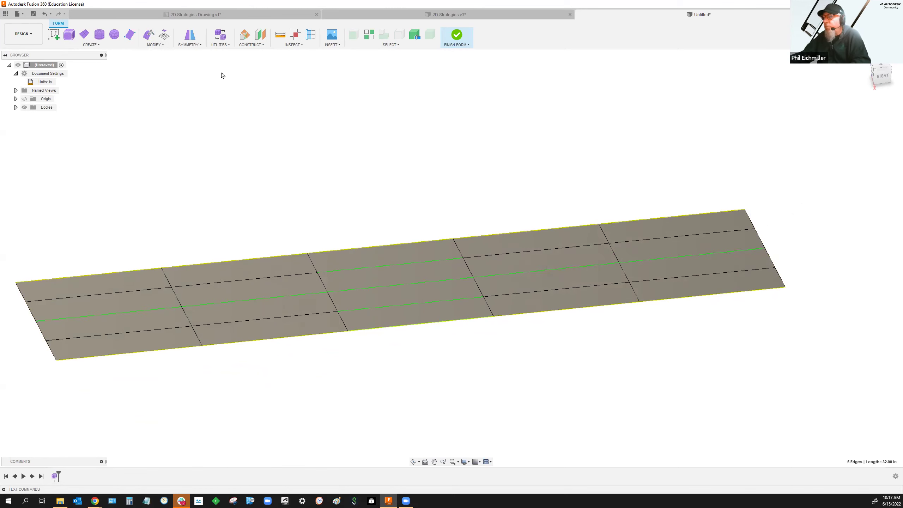
left_click(146, 35)
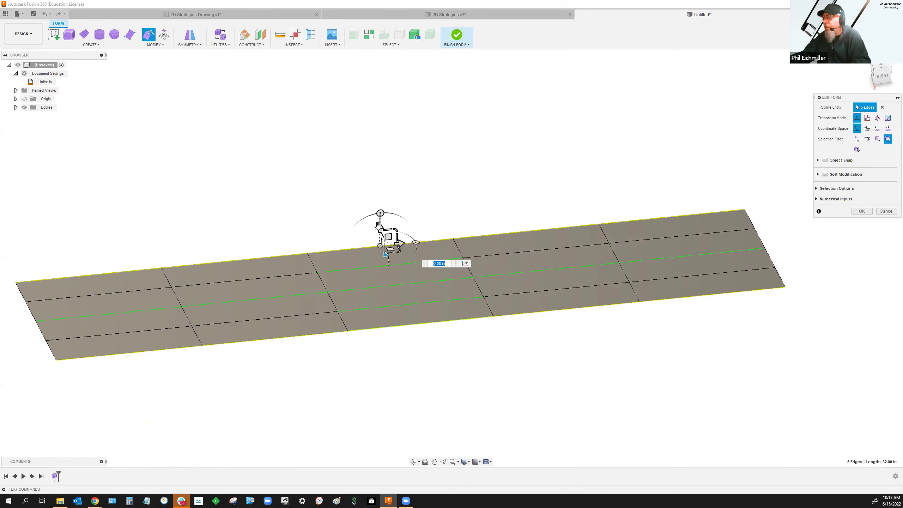
left_click_drag(379, 214, 382, 202)
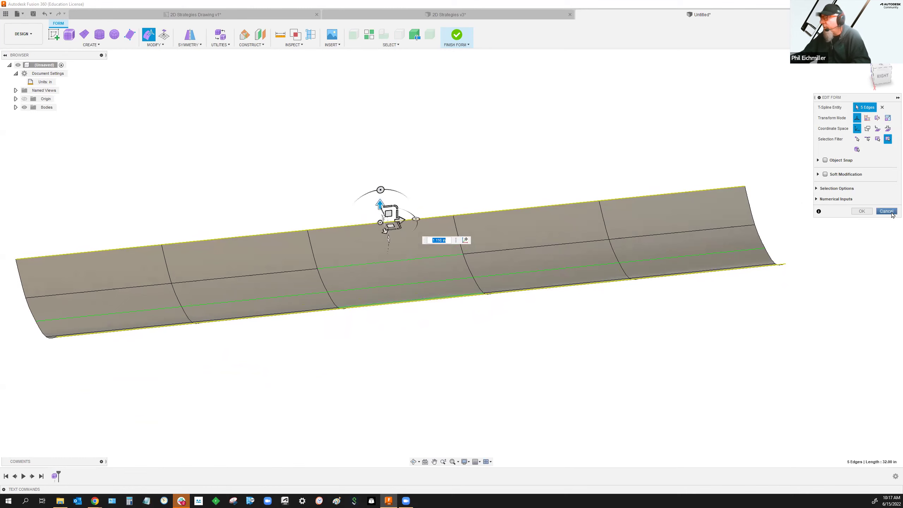
key("Escape")
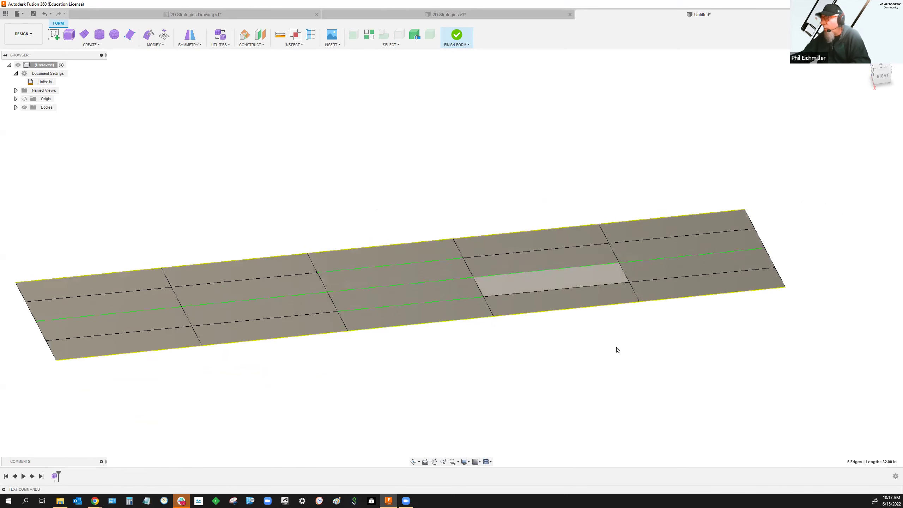
left_click(657, 352)
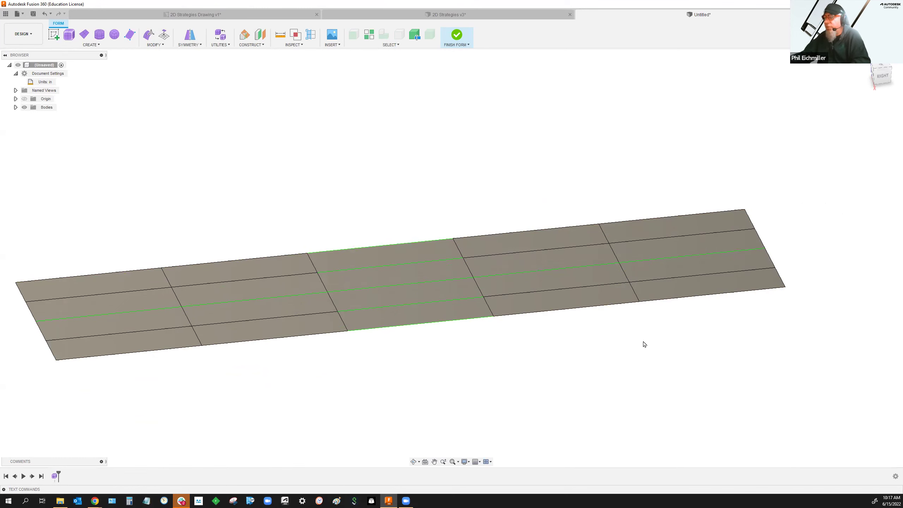
Try Insert Edge on a single segment of the outer interior cross loop, and cancel the command.
left_click(161, 45)
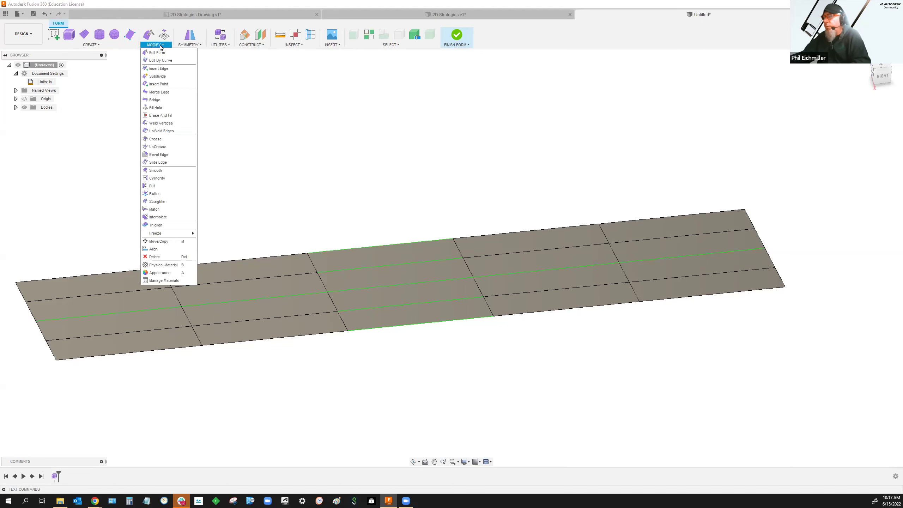
left_click(163, 69)
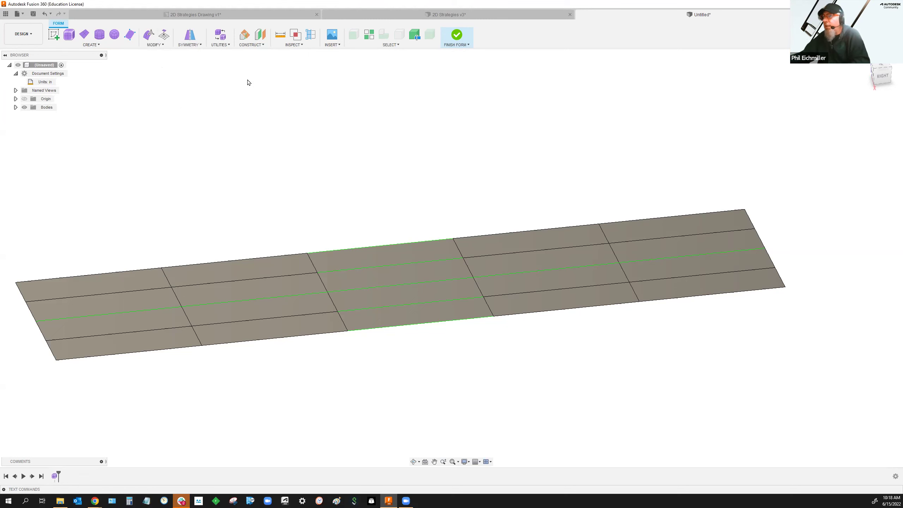
left_click(613, 253)
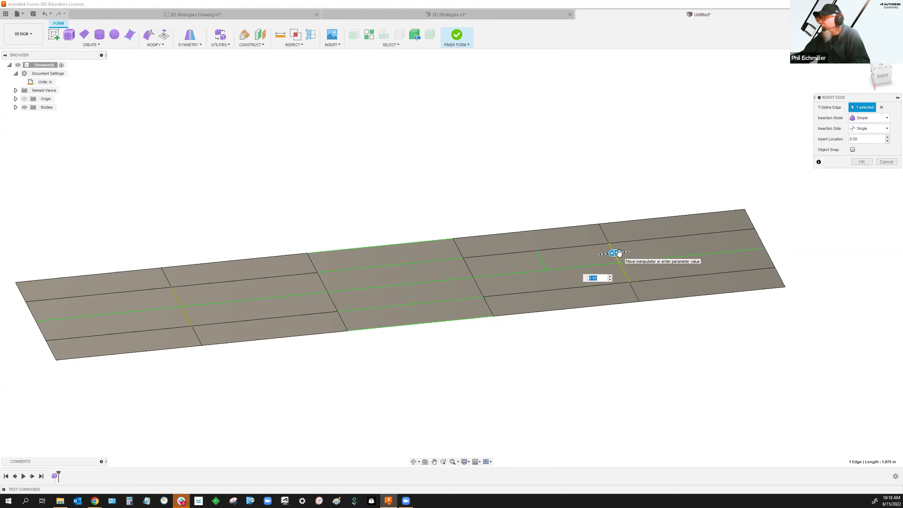
key("Escape")
Insert a full edge loop outward of the outer interior cross loop at location -0.5, keeping Simple mode and a single side.
double_click(606, 239)
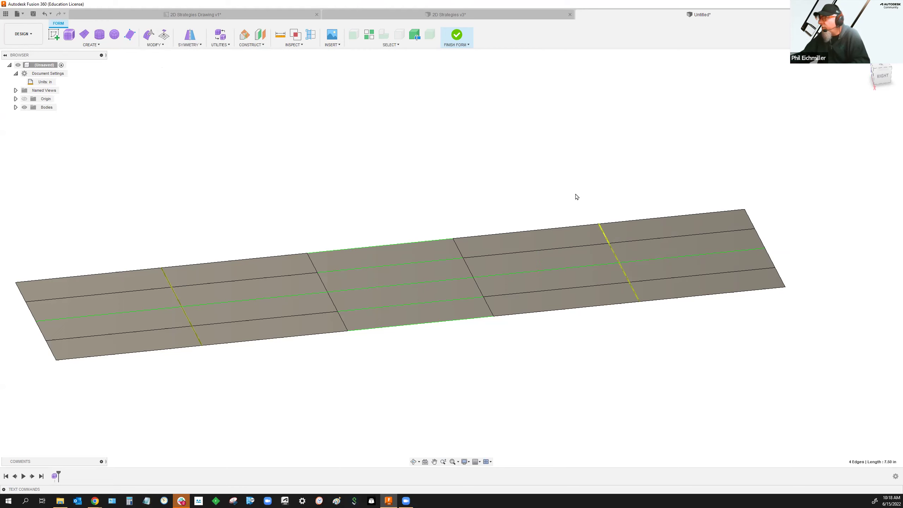
left_click(155, 45)
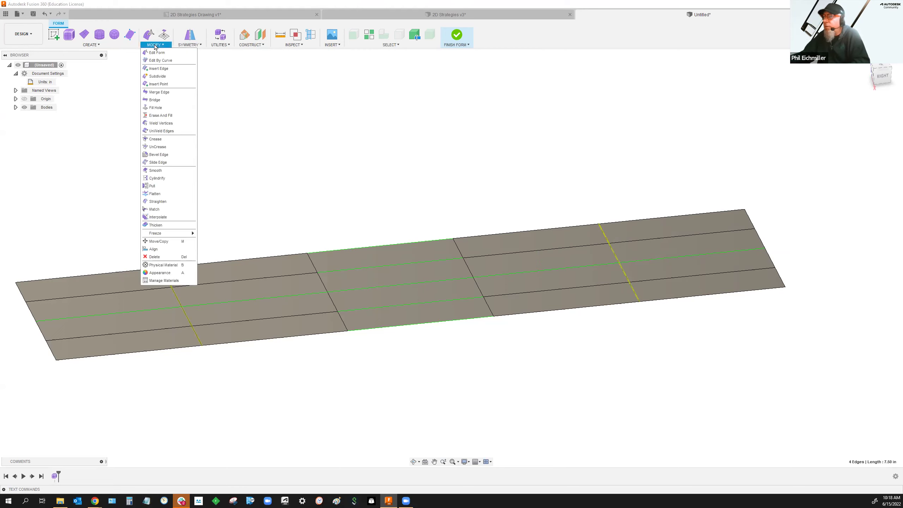
left_click(159, 69)
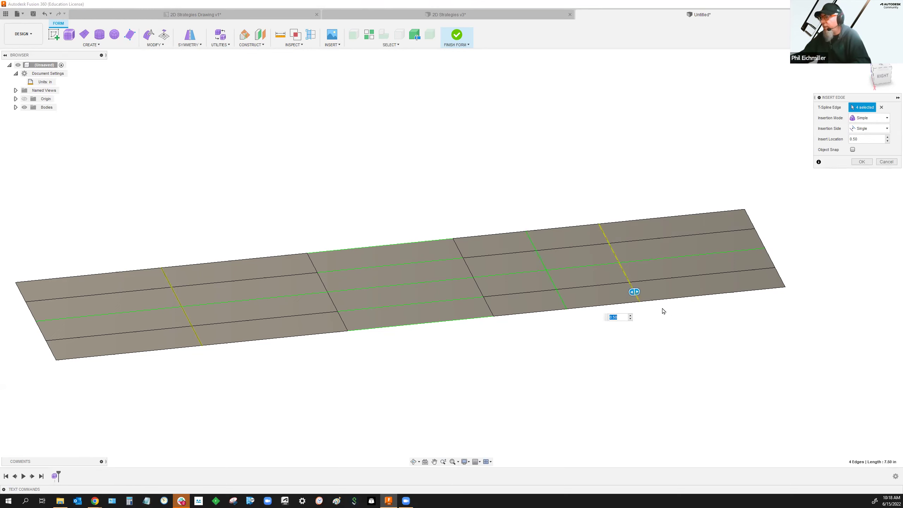
left_click_drag(633, 291, 796, 259)
key("BackSpace")
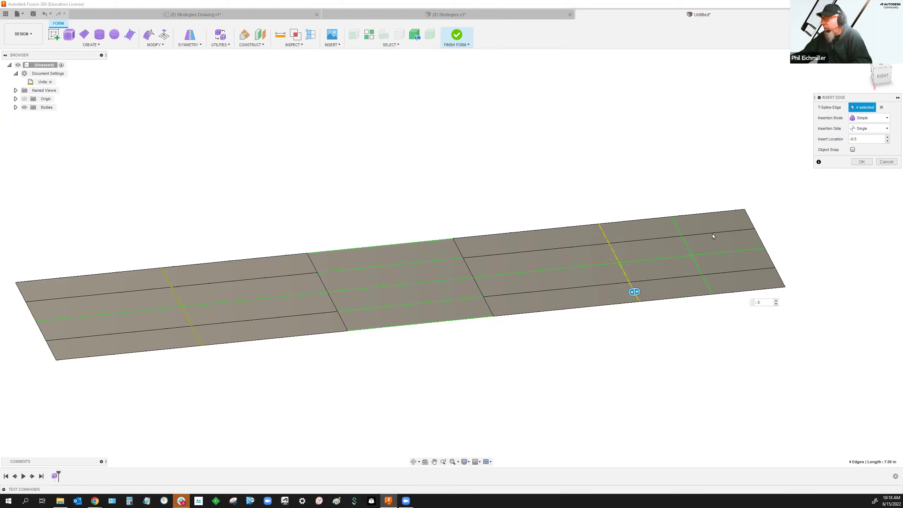
left_click(858, 163)
Raise the plane's short end edges with Edit Form, keep their rotation at 0 degrees, and accept the edit.
double_click(759, 239)
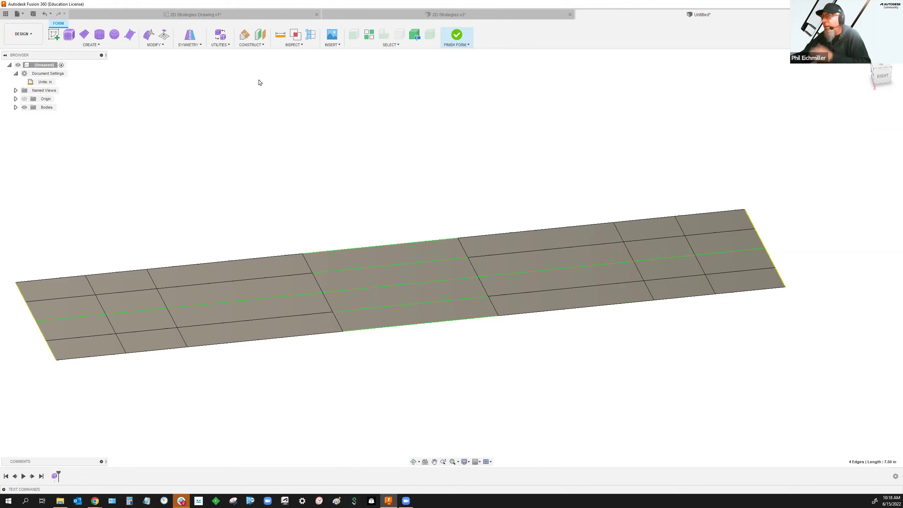
left_click(149, 34)
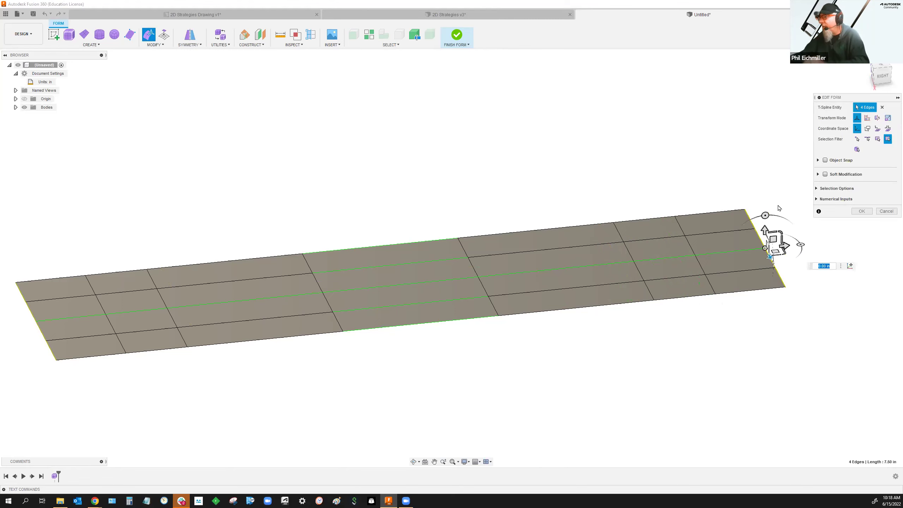
left_click_drag(765, 230, 765, 215)
middle_click_drag(731, 337, 761, 312, "shift")
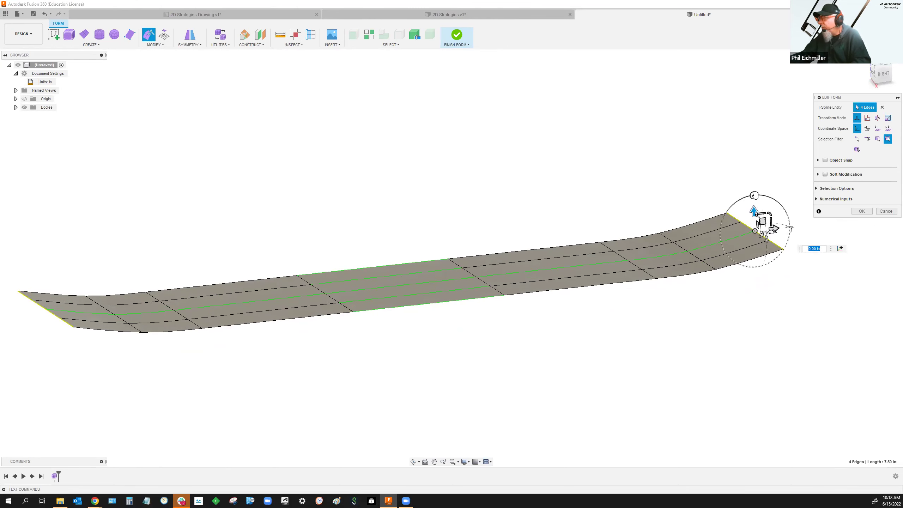
left_click(749, 196)
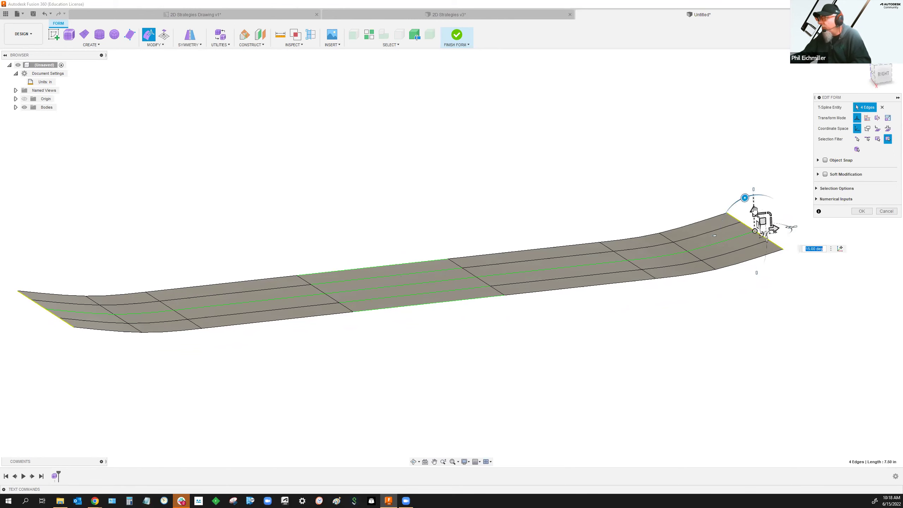
left_click_drag(744, 198, 753, 196)
scroll(780, 240, "up", 2)
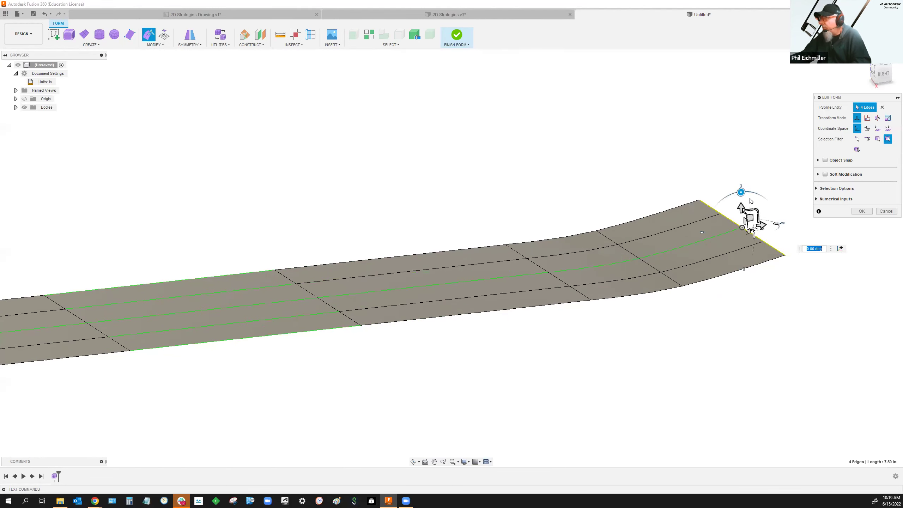
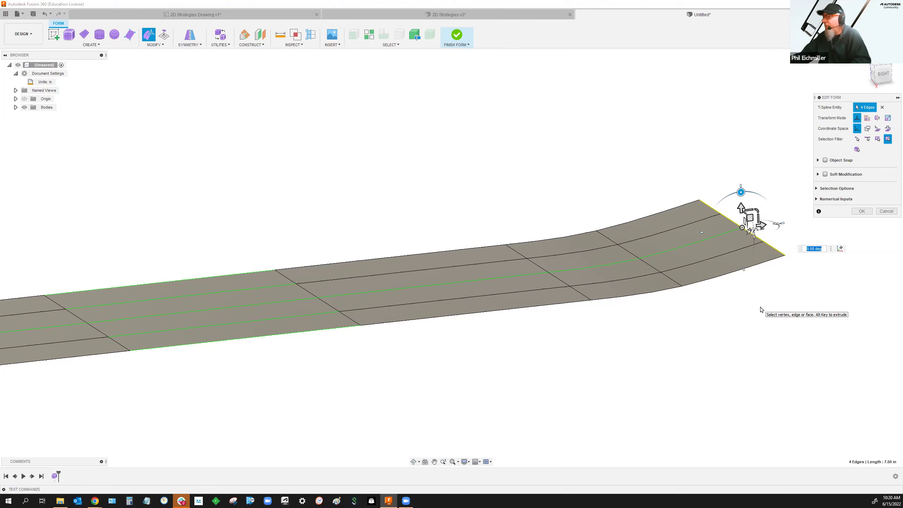
scroll(756, 314, "down", 1)
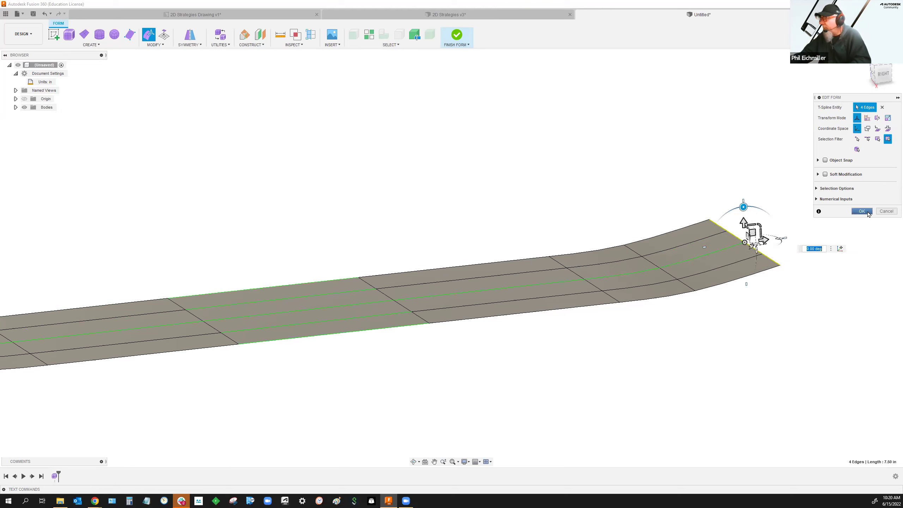
left_click(862, 211)
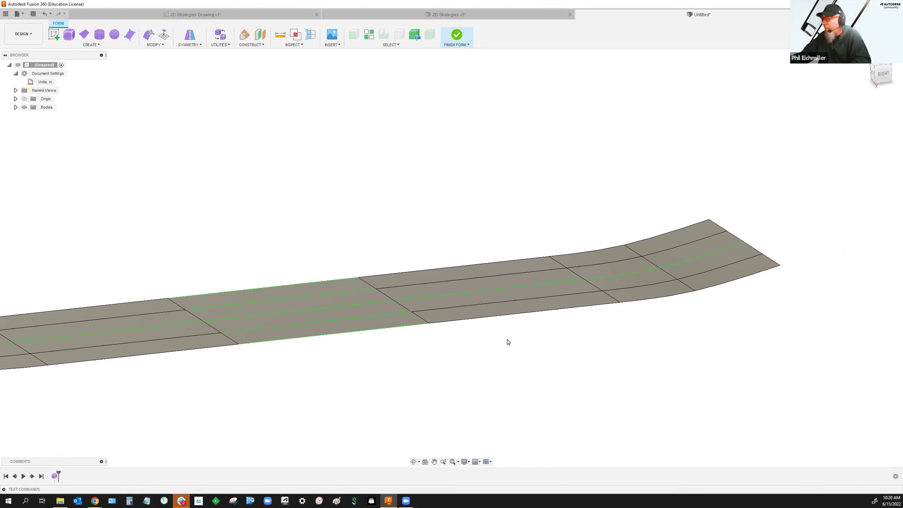
Raise the plane's long side edges by about 0.4 in with Edit Form, and accept the edit.
middle_click_drag(508, 344, 518, 343, "shift")
double_click(507, 318)
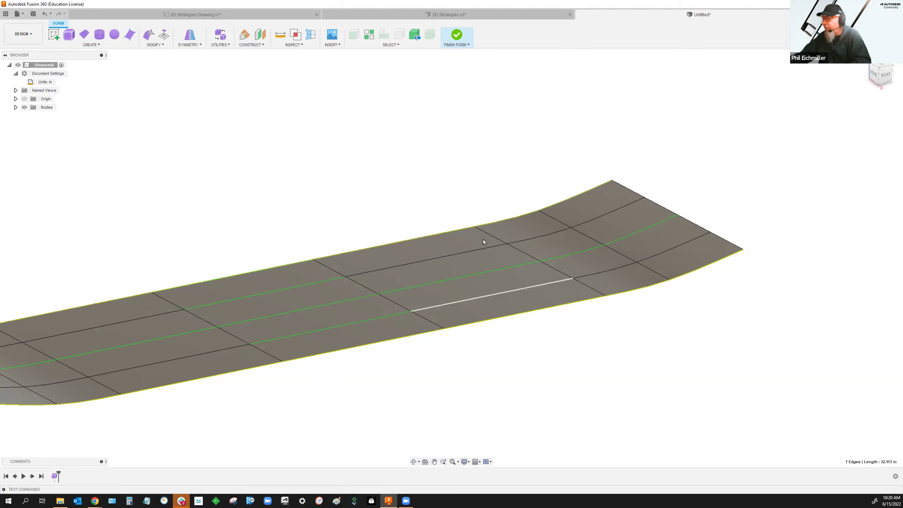
left_click(148, 36)
left_click_drag(364, 319, 365, 308)
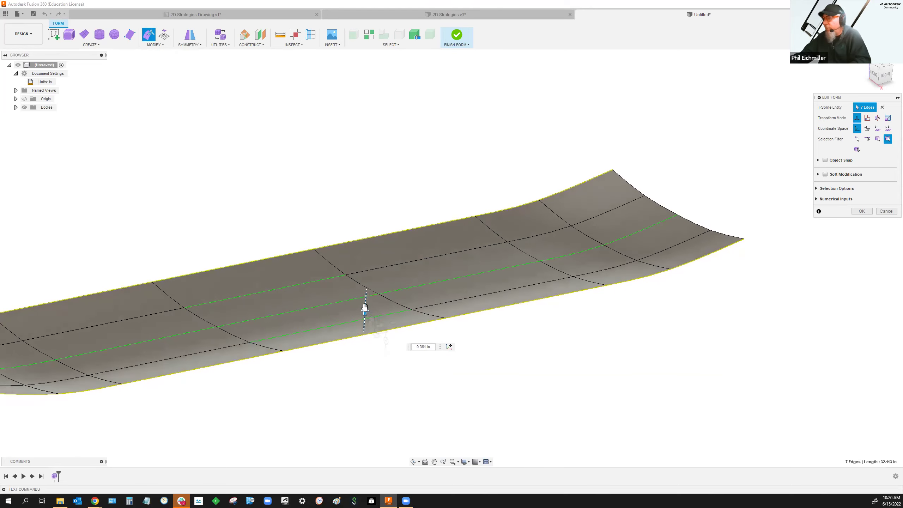
middle_click_drag(540, 363, 819, 284, "shift")
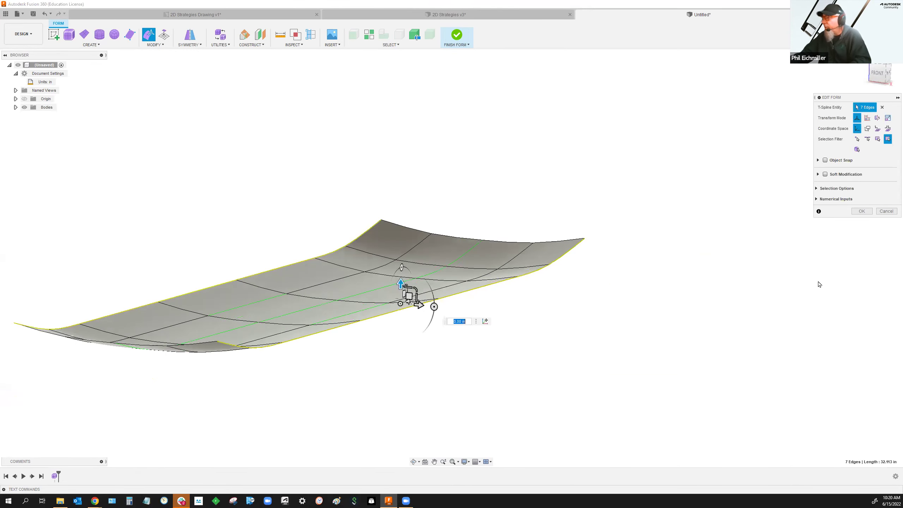
left_click(870, 213)
Start Edit Form on the full cross loop nearest the raised end and try vertical scale factors, including 1 and 2.5.
mouse_move(729, 282)
middle_mouse_down("shift")
mouse_move(716, 287)
mouse_move(722, 298)
mouse_move(719, 278)
mouse_move(689, 274)
mouse_move(681, 283)
mouse_move(691, 298)
mouse_move(681, 276)
mouse_move(695, 304)
middle_mouse_up("shift")
scroll(734, 305, "up", 3)
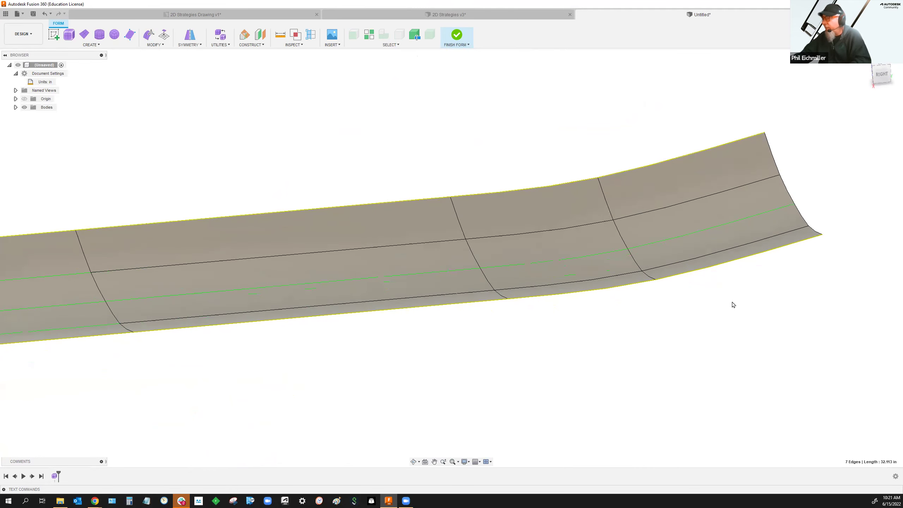
double_click(622, 241)
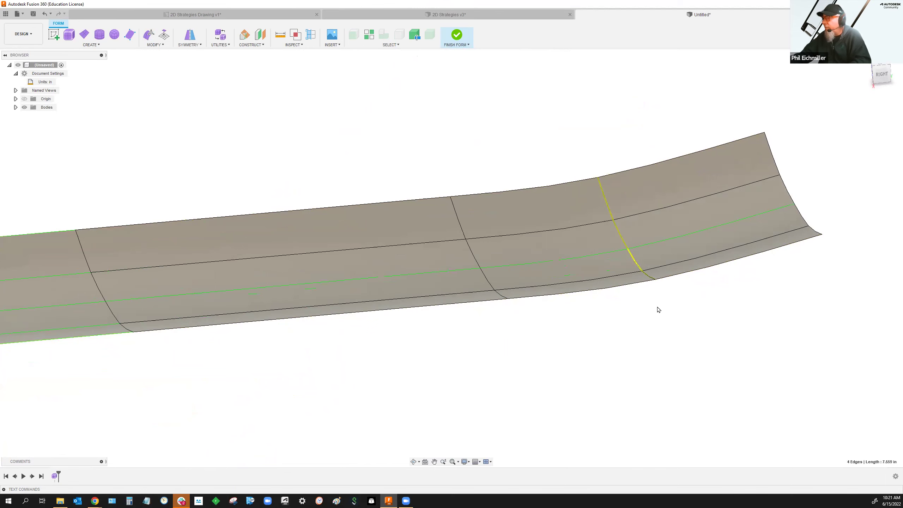
left_click(148, 36)
middle_click_drag(661, 303, 665, 308, "shift")
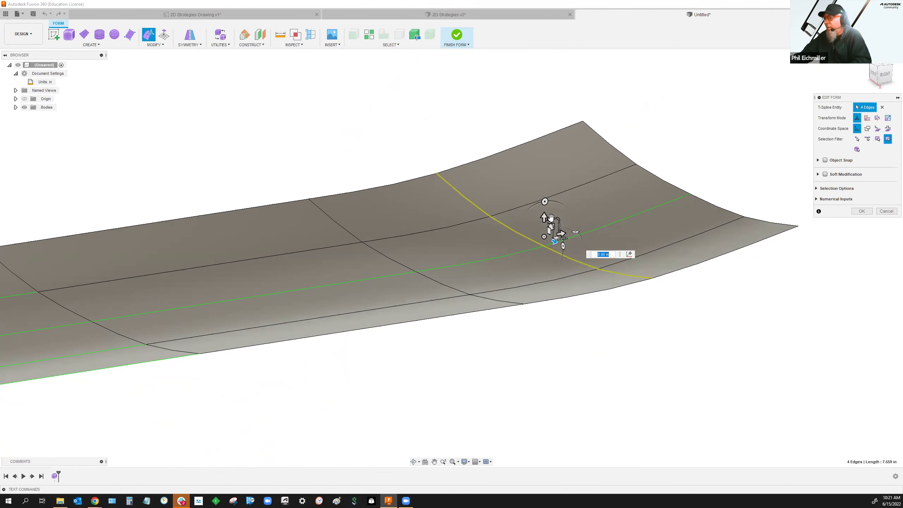
type("1")
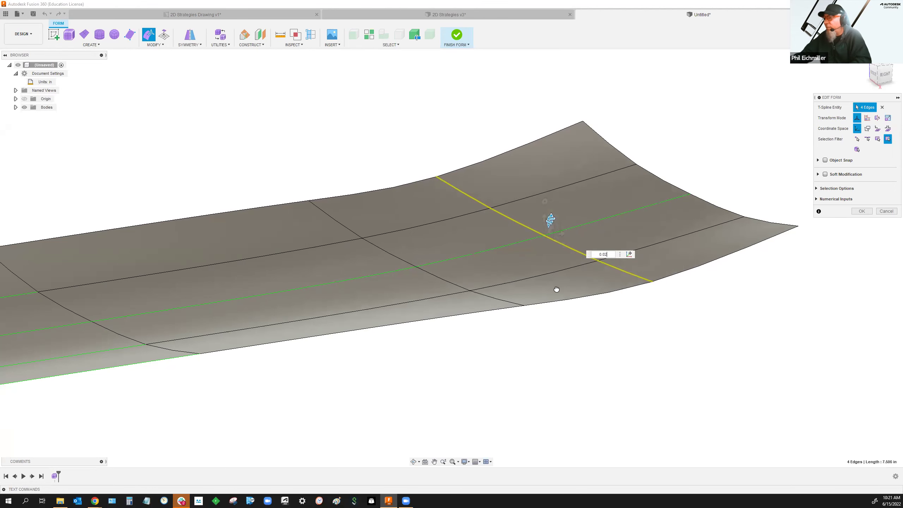
key("Return")
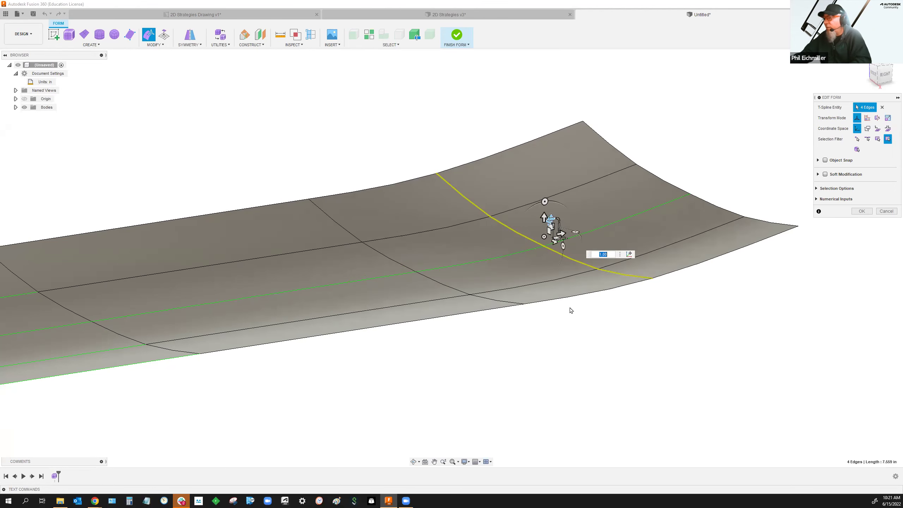
type("2.5")
key("Return")
Flatten the selected cross loop by setting its vertical scale factor to 0, accept the edit, and clear the selection.
left_click_drag(553, 191, 554, 250)
type("0")
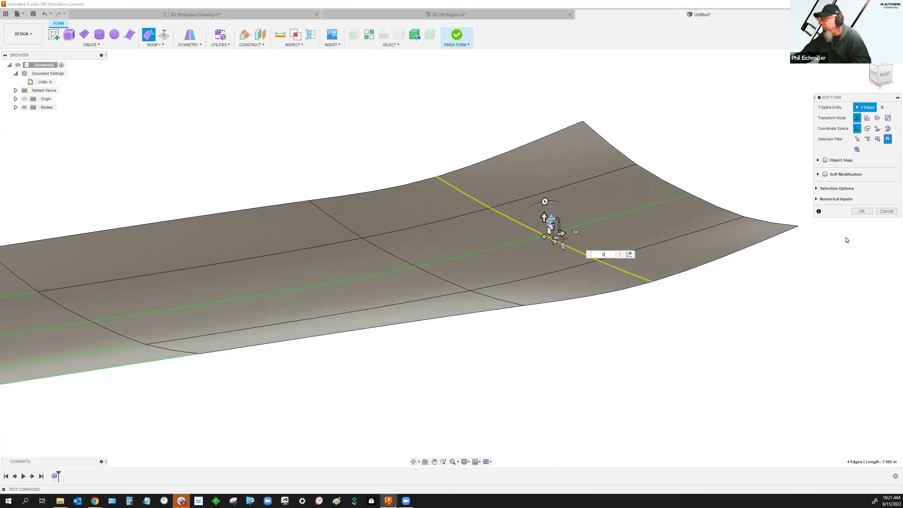
mouse_move(772, 379)
middle_mouse_down("shift")
mouse_move(756, 375)
mouse_move(765, 378)
middle_mouse_up("shift")
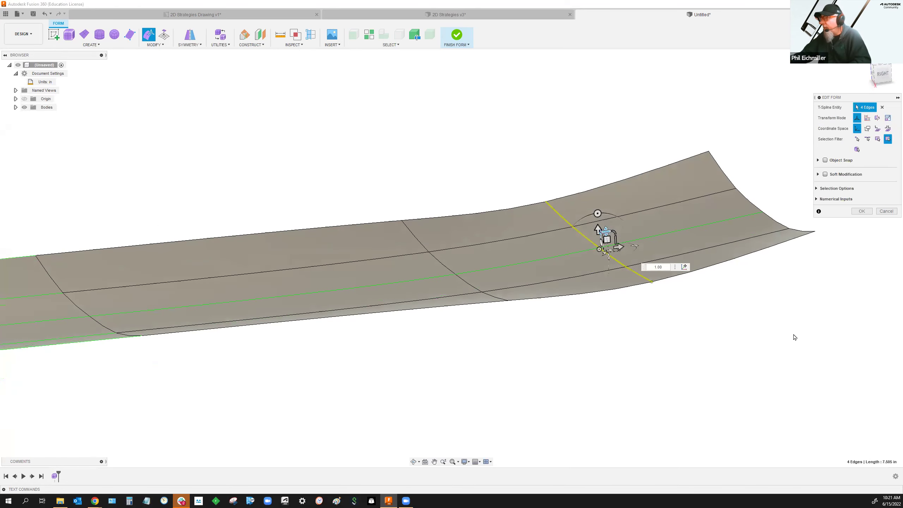
left_click(862, 212)
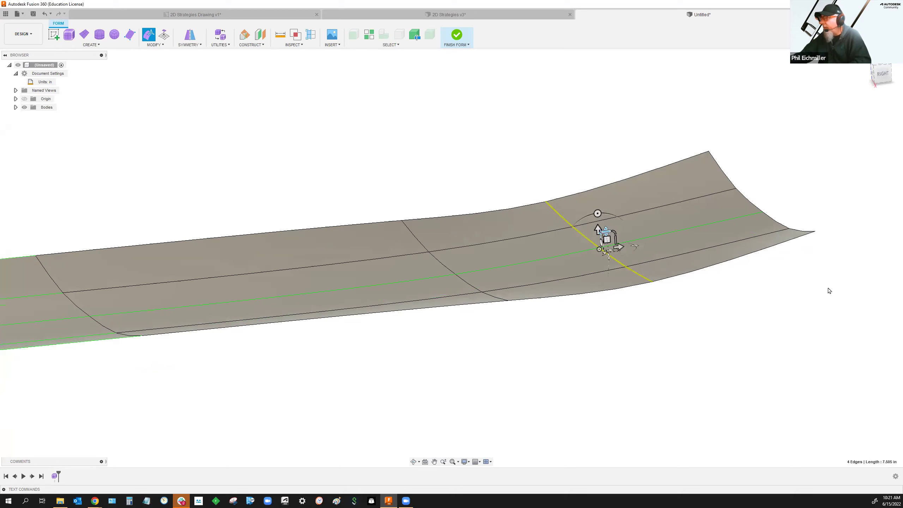
key("Escape")
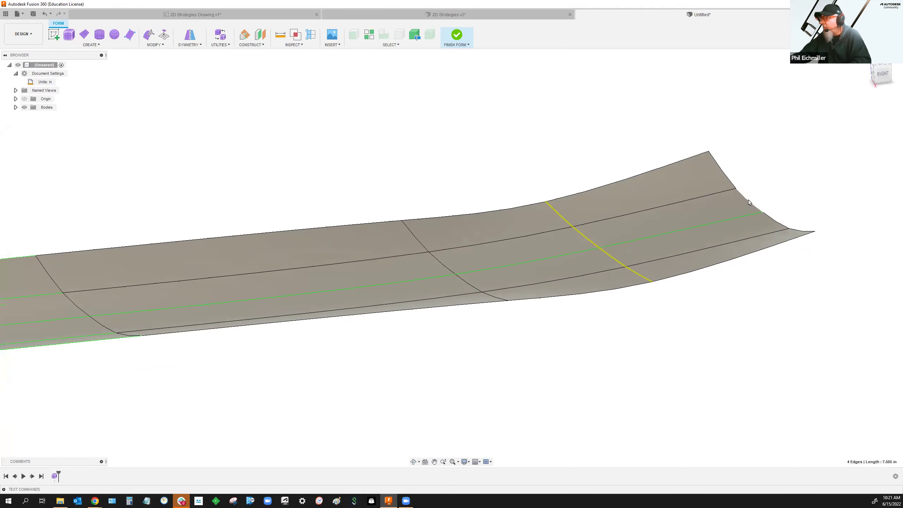
key("Escape")
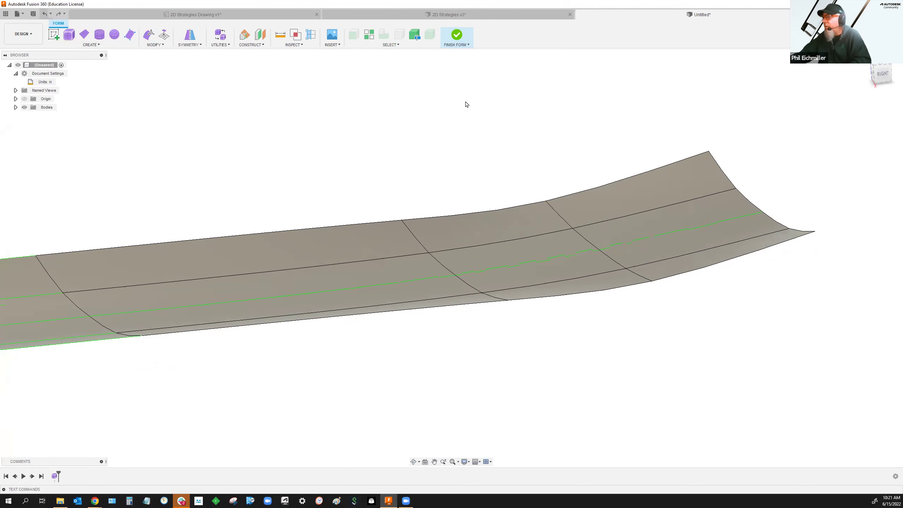
Flatten the curved short end edges by scaling them vertically to nearly zero with Edit Form, and accept the edit.
double_click(744, 201)
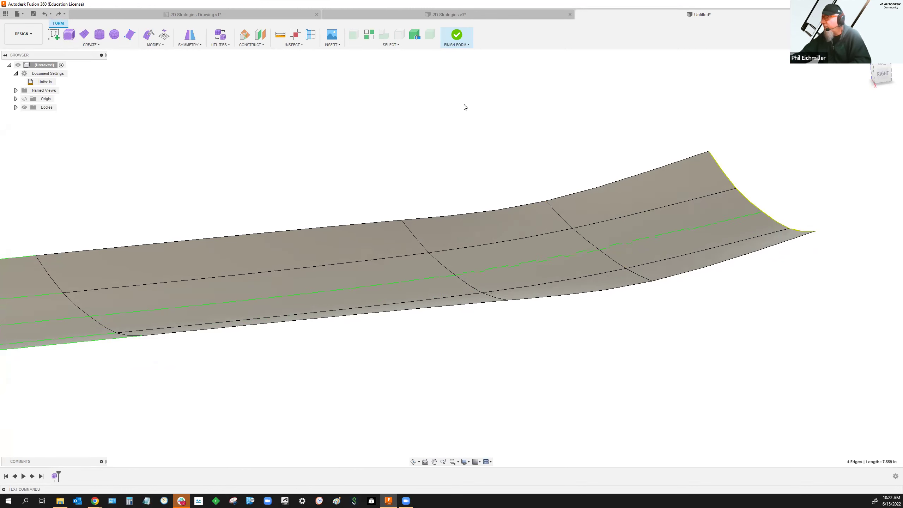
left_click(149, 34)
left_click_drag(768, 183, 781, 310)
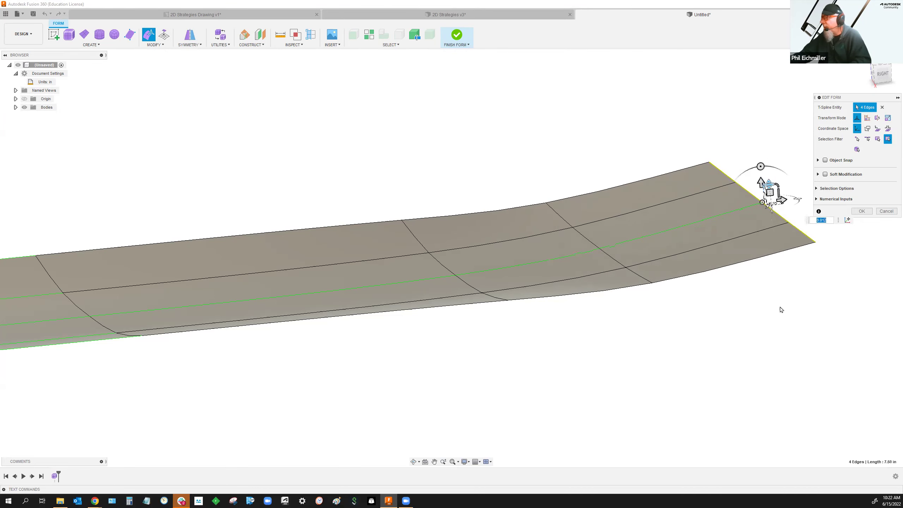
key("Return")
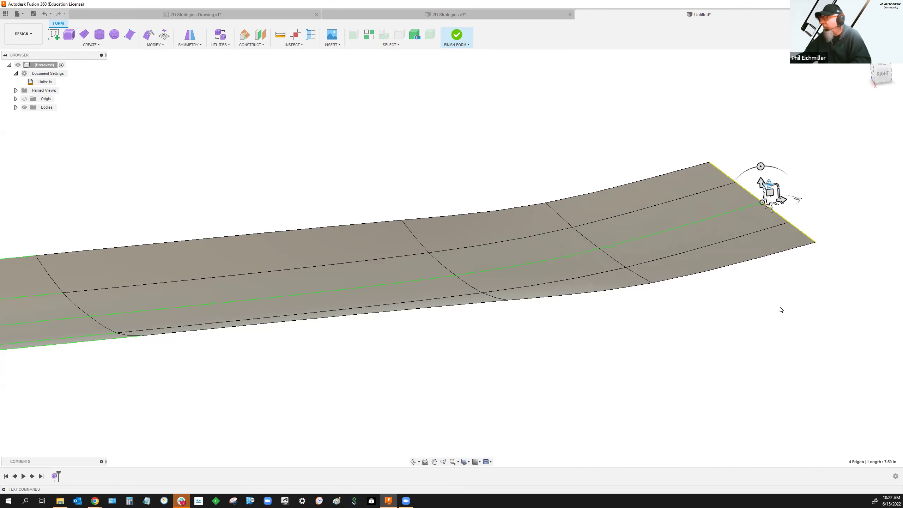
Try moving the outer vertex of the flattened cross loop vertically with Edit Form, and cancel the edit.
middle_click_drag(756, 315, 739, 305, "shift")
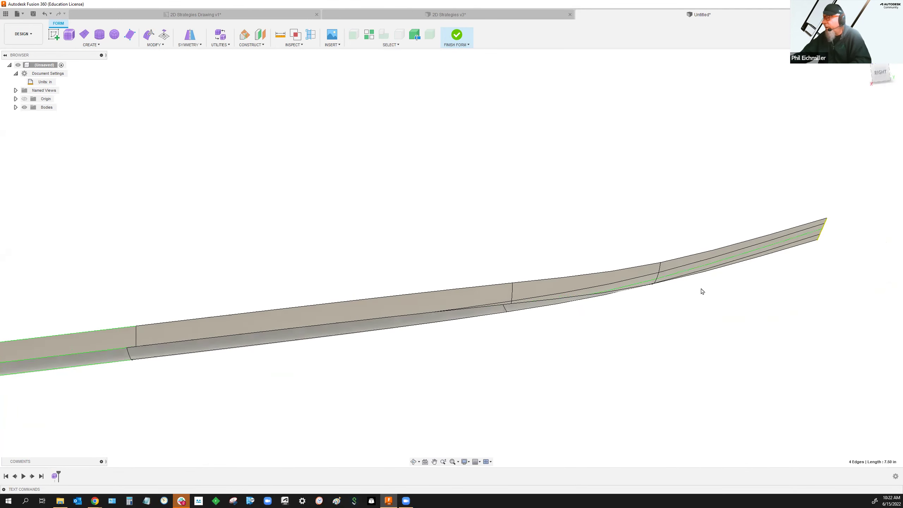
middle_click_drag(513, 361, 737, 320, "shift")
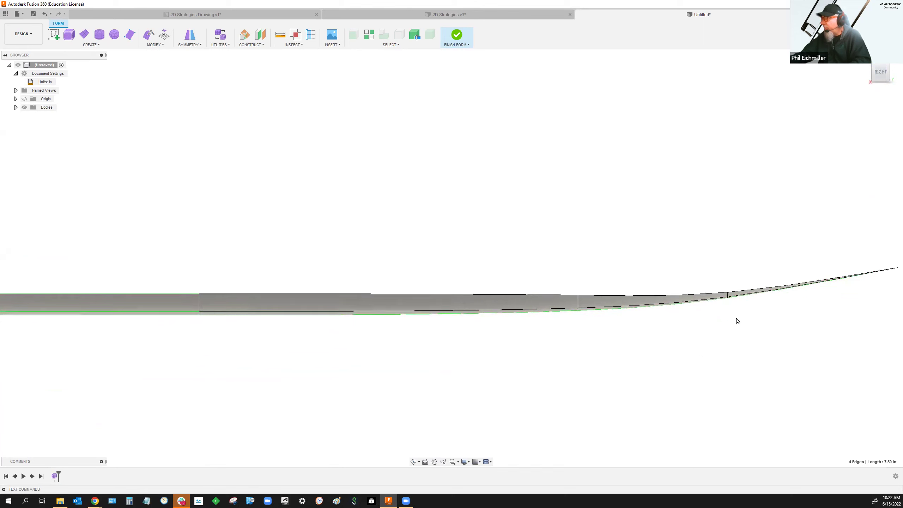
left_click(728, 293)
left_click(149, 34)
mouse_move(728, 270)
left_mouse_down()
mouse_move(727, 280)
mouse_move(727, 272)
left_mouse_up()
middle_click_drag(631, 216, 651, 216, "shift")
left_click(887, 212)
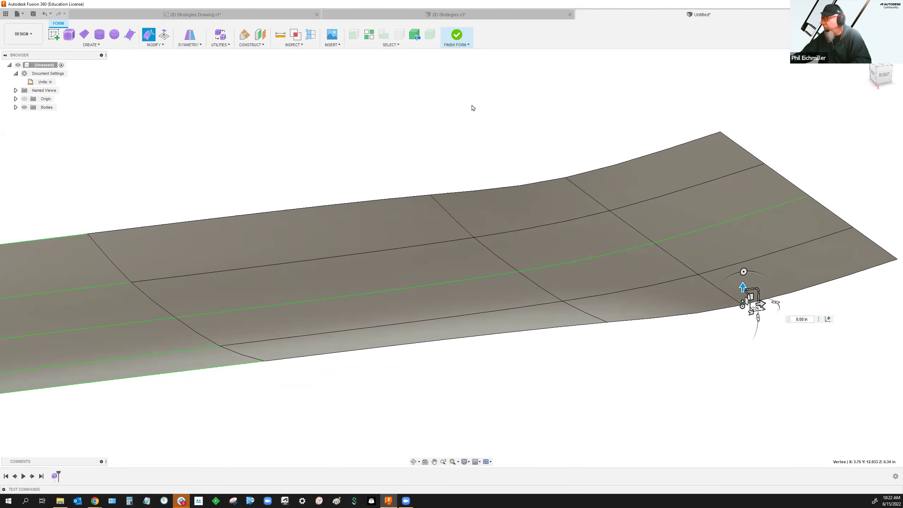
Adjust the height of the outermost segment of the flattened cross loop with Edit Form, and clear the selection.
left_click(722, 290)
left_click(149, 34)
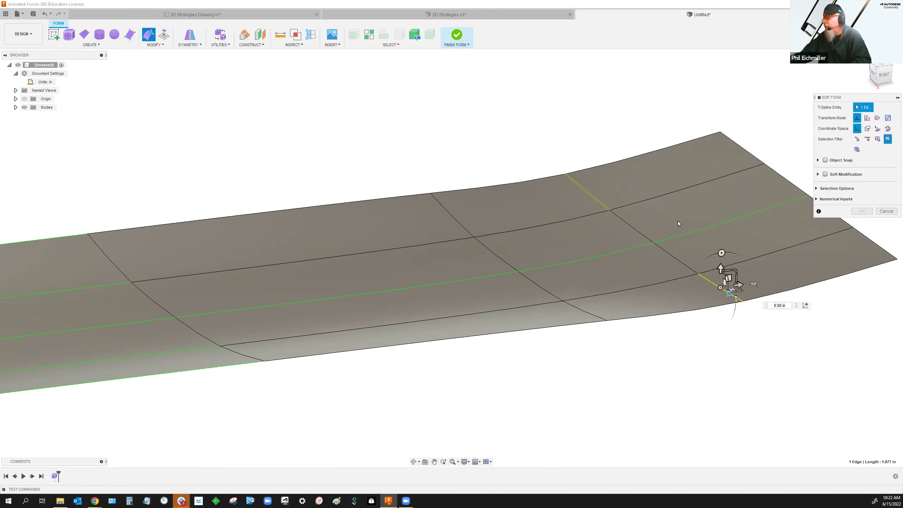
left_click_drag(721, 270, 675, 369)
middle_click_drag(675, 369, 657, 355, "shift")
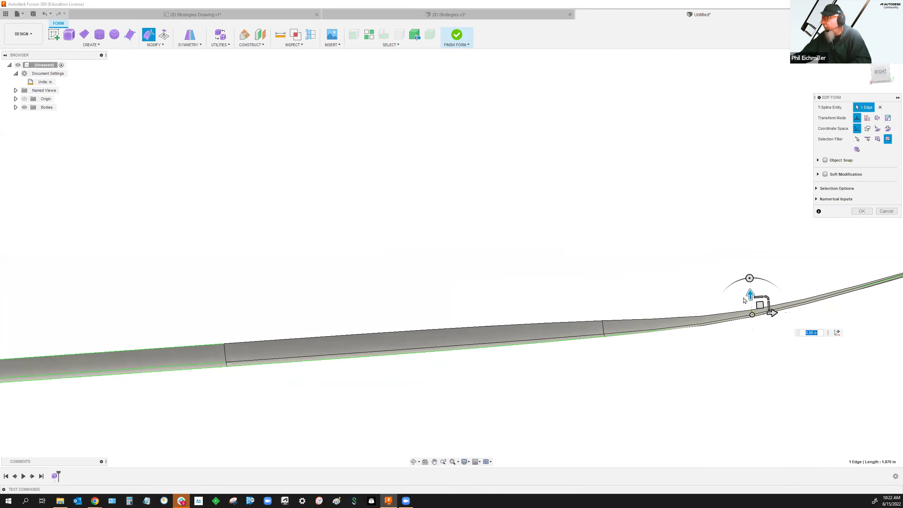
left_click_drag(751, 296, 716, 362)
middle_click_drag(716, 362, 724, 370, "shift")
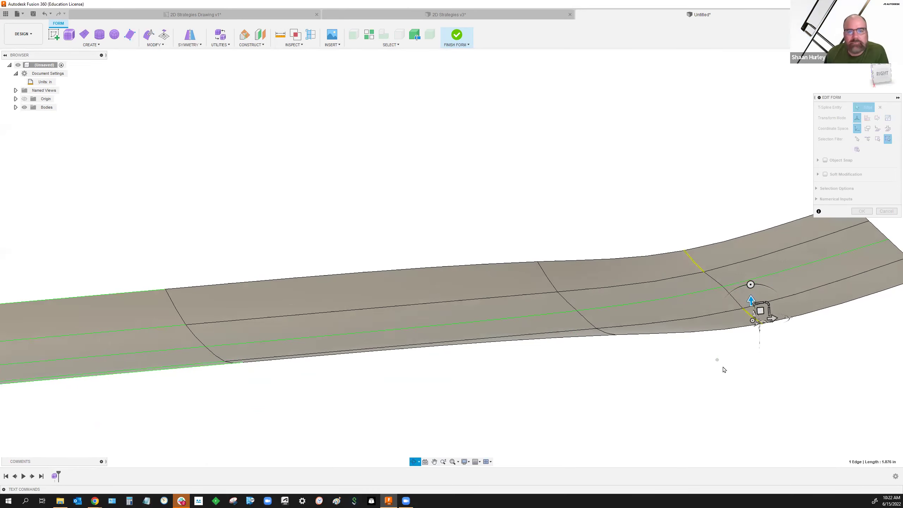
scroll(721, 359, "down", 5)
key("Escape")
Finish the form and view the resulting curved surface at an angle in the solid environment.
middle_click_drag(511, 184, 523, 168, "shift")
left_click(458, 43)
middle_click_drag(447, 109, 607, 173, "shift")
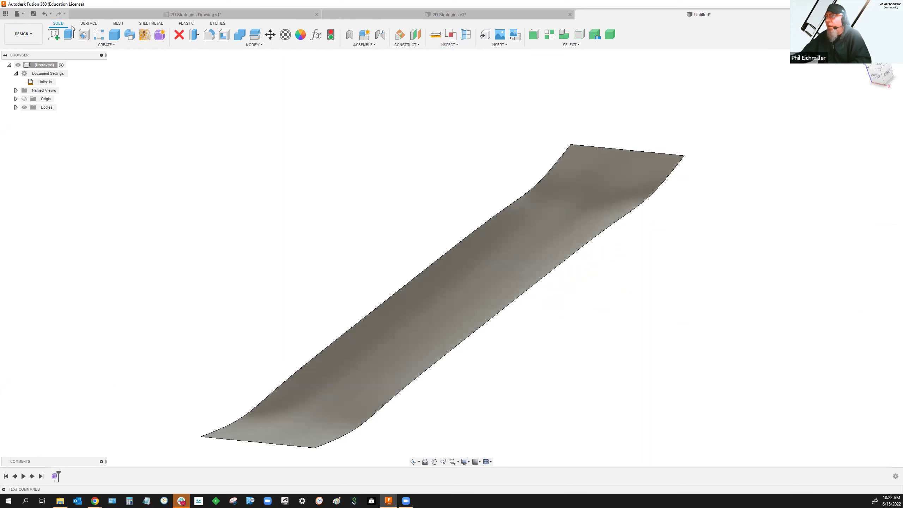
Undo the last form finish to return to form editing, and finish the form again.
left_click(45, 13)
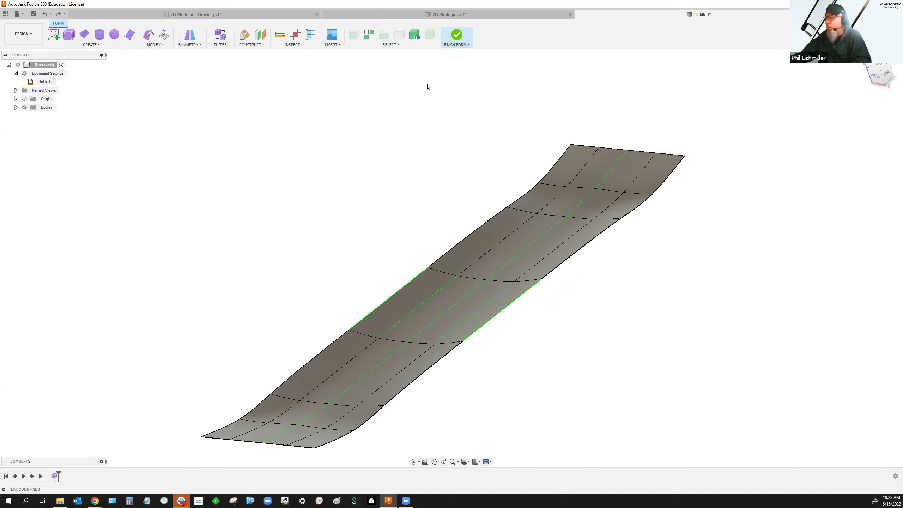
left_click(456, 35)
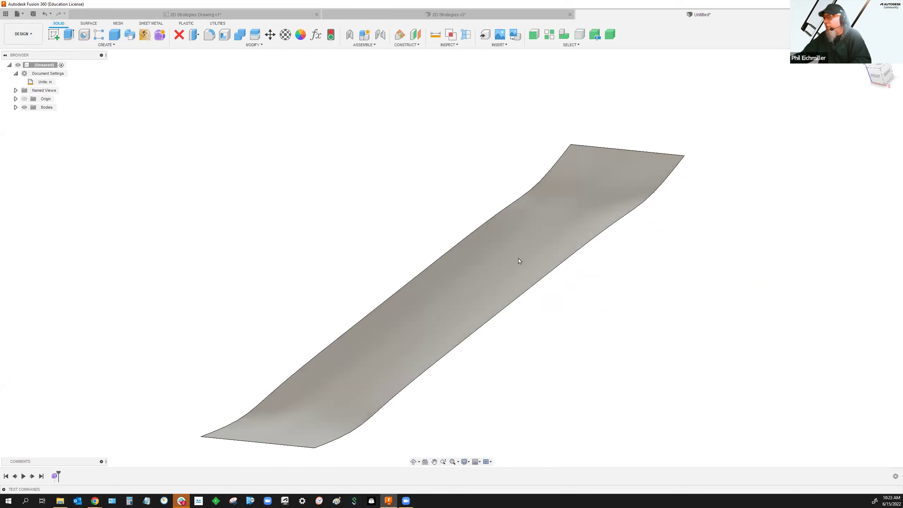
middle_click_drag(472, 417, 453, 404, "shift")
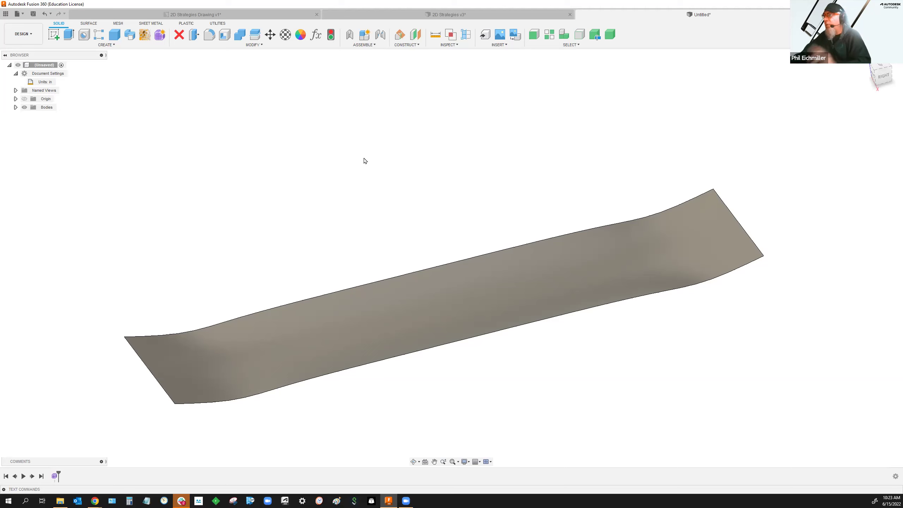
Start a sketch on the horizontal plane and draw a 7 in wide center-to-center slot lengthwise along the surface, with centers about 25 in apart.
left_click(53, 39)
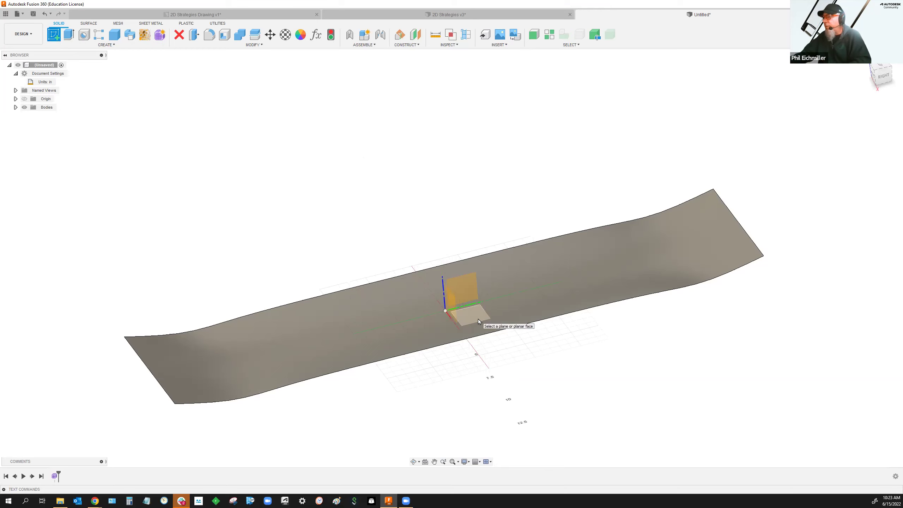
left_click(479, 321)
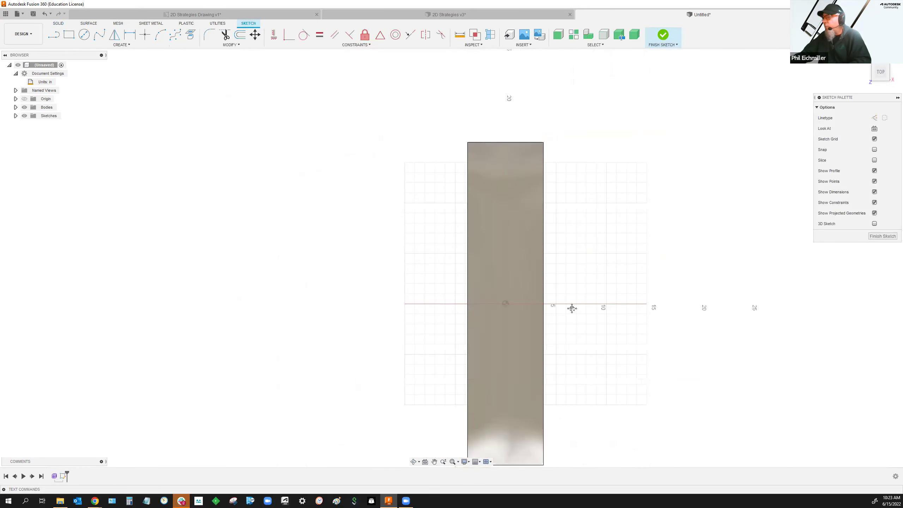
left_click(96, 45)
mouse_move(110, 99)
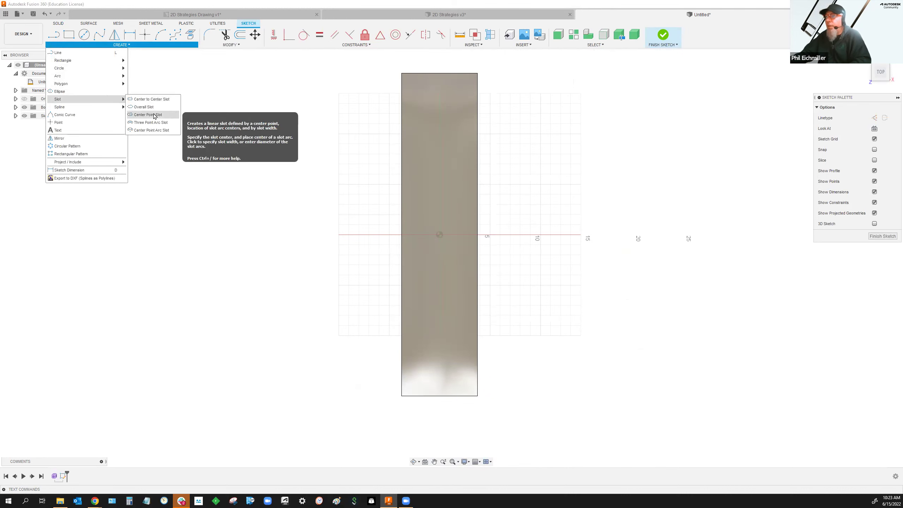
left_click(149, 99)
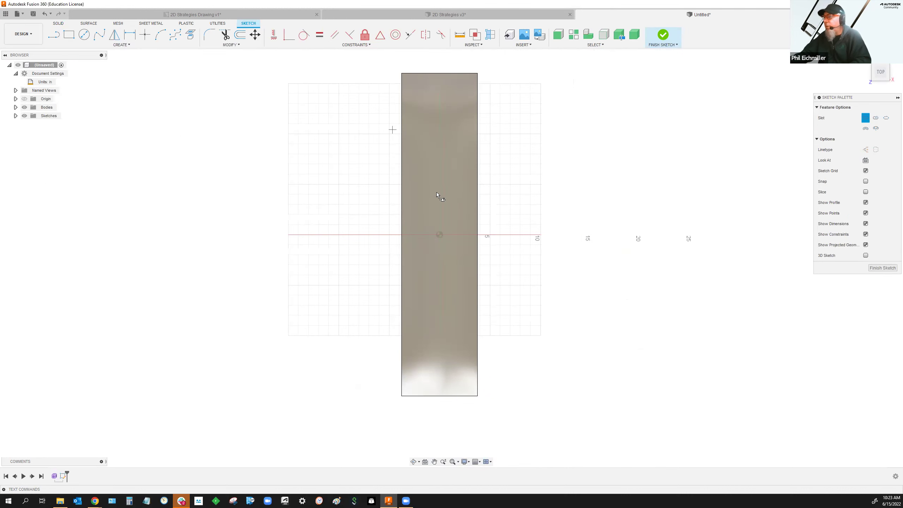
left_click(440, 235)
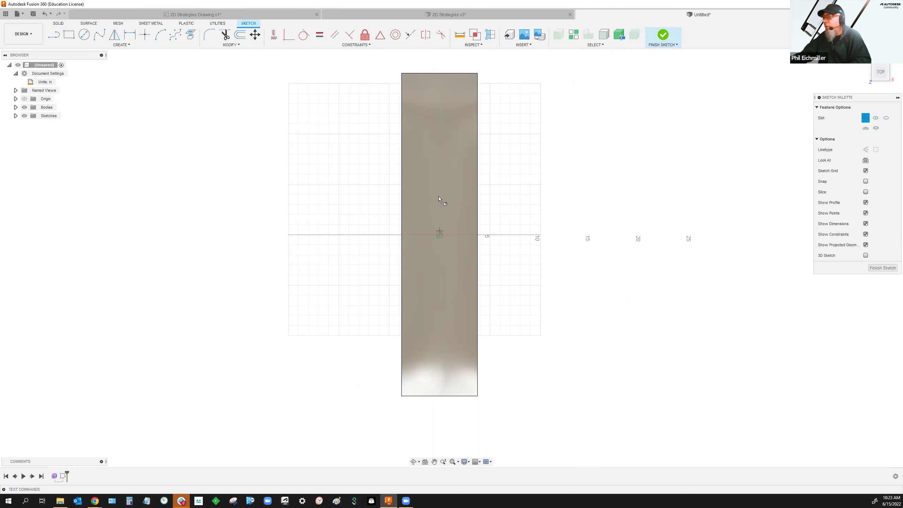
left_click(441, 108)
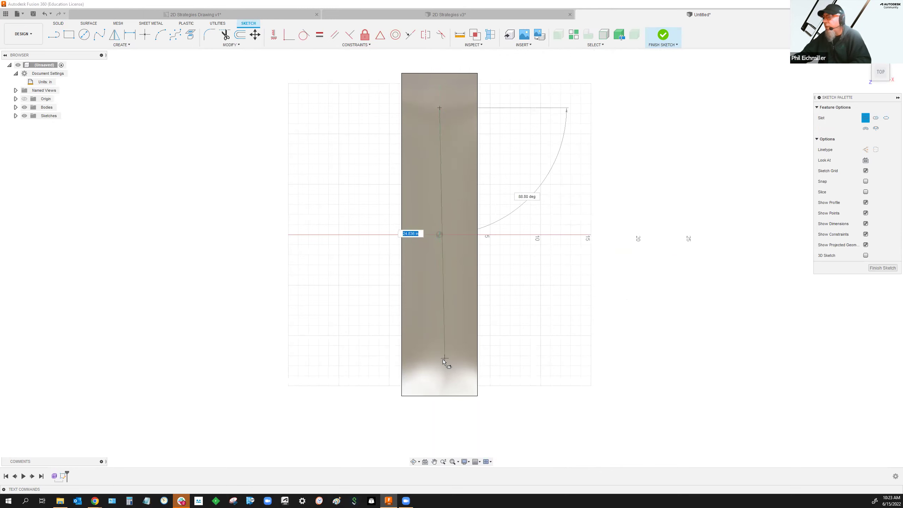
left_click(443, 360)
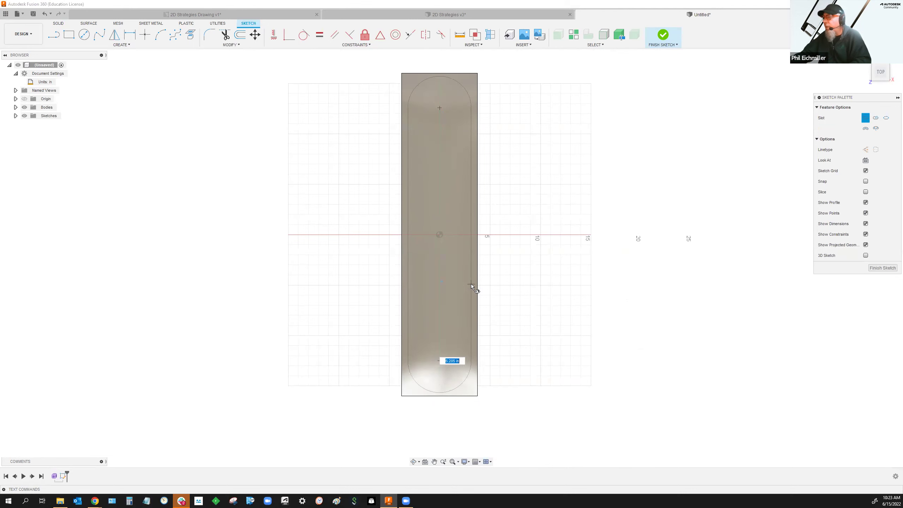
type("7")
key("Tab")
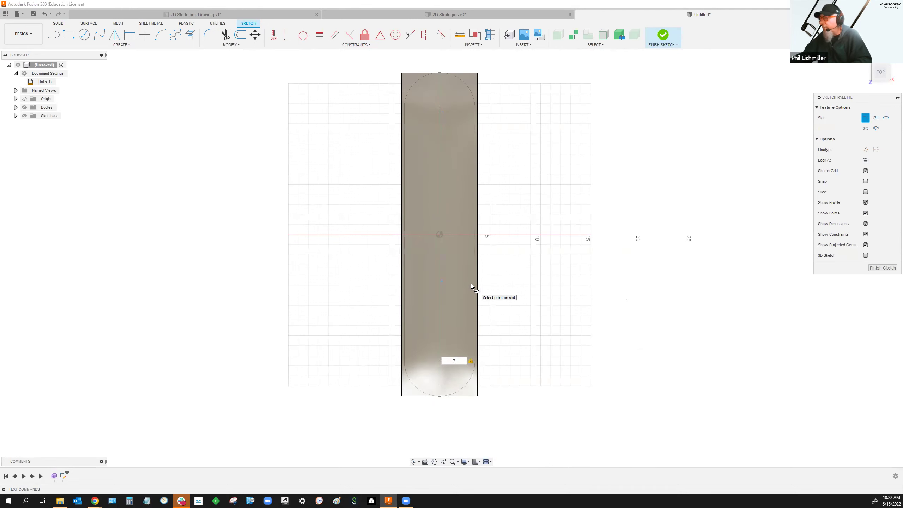
key("Tab")
key("Return")
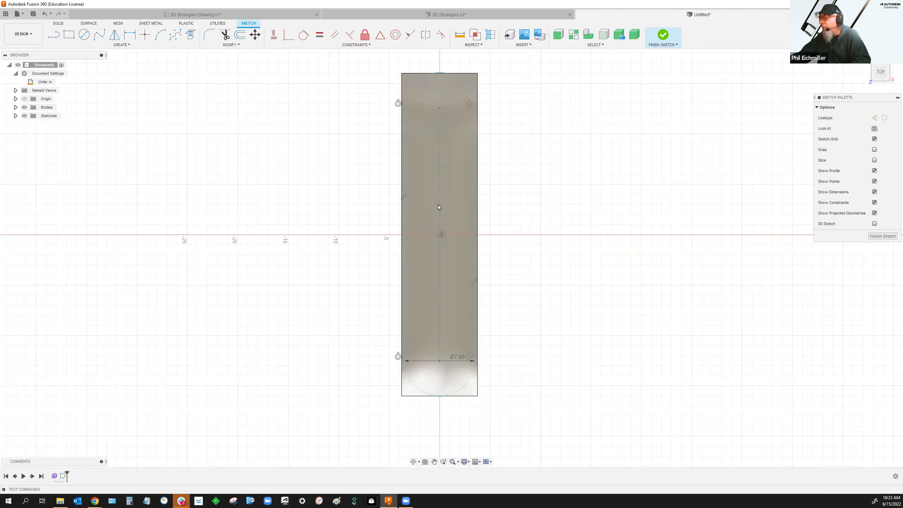
Dimension the slot's center-to-center length to 24 in.
left_click(130, 34)
left_click(441, 175)
left_click(519, 181)
type("24")
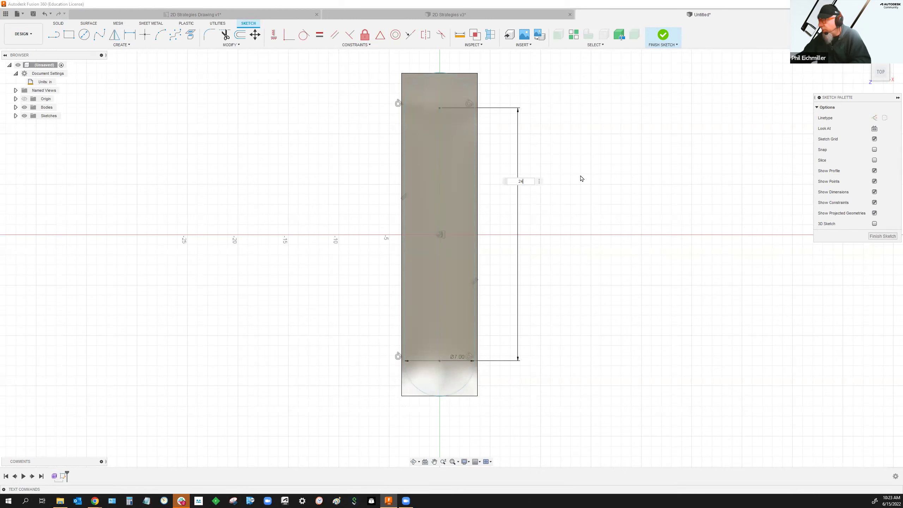
key("Return")
key("Escape")
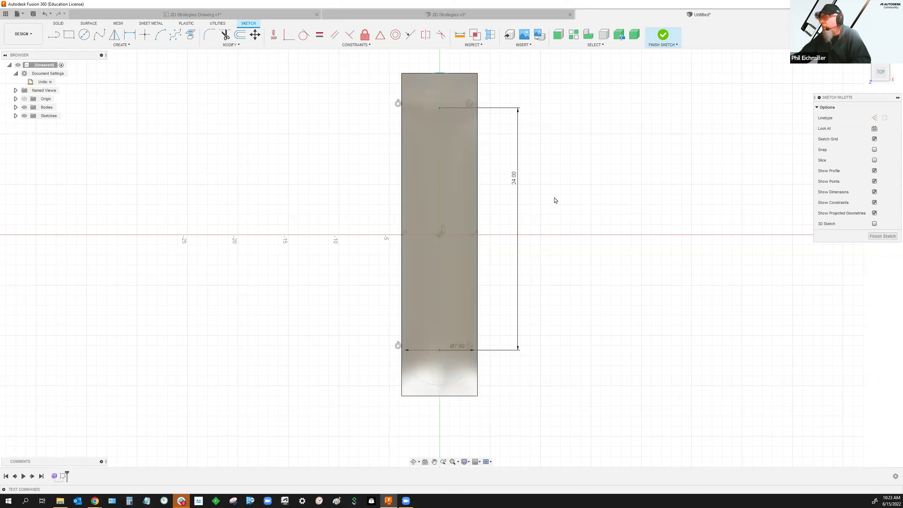
Center the slot on the origin with a midpoint constraint on its center line, and finish the sketch.
left_click(440, 210)
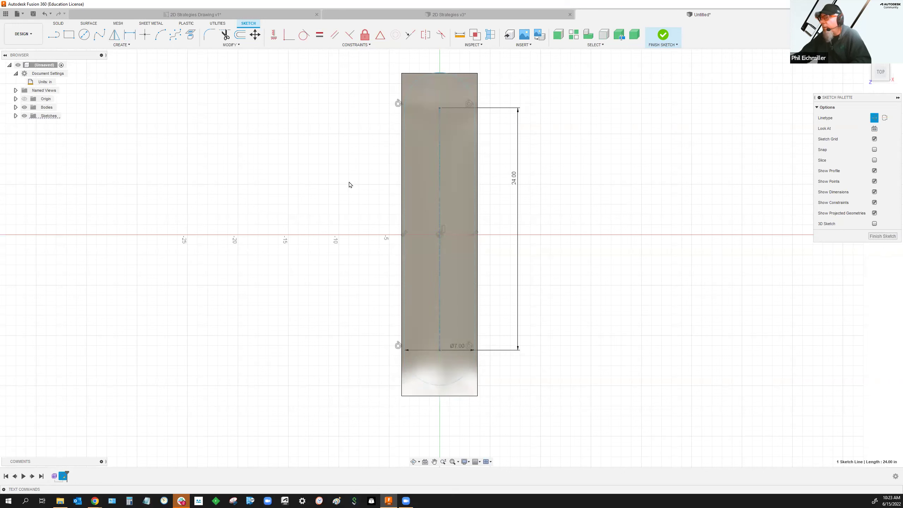
key("Escape")
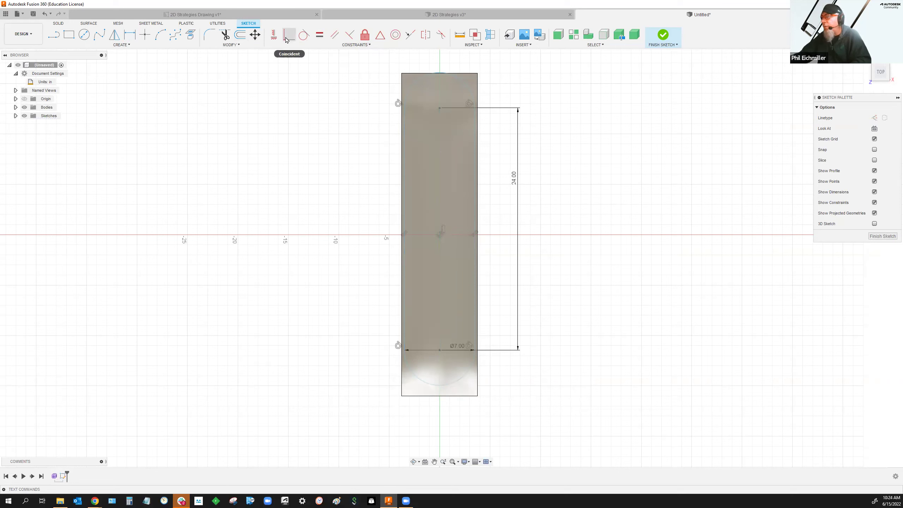
left_click(440, 177)
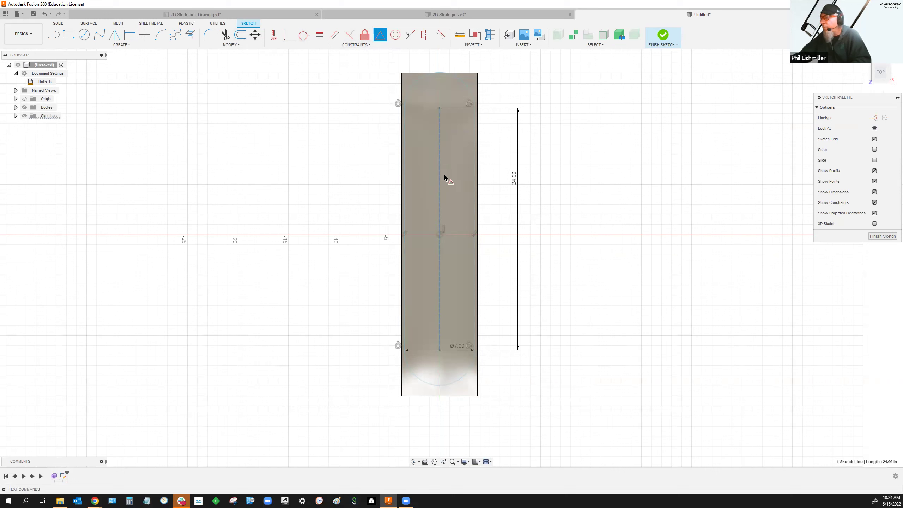
left_click(441, 237)
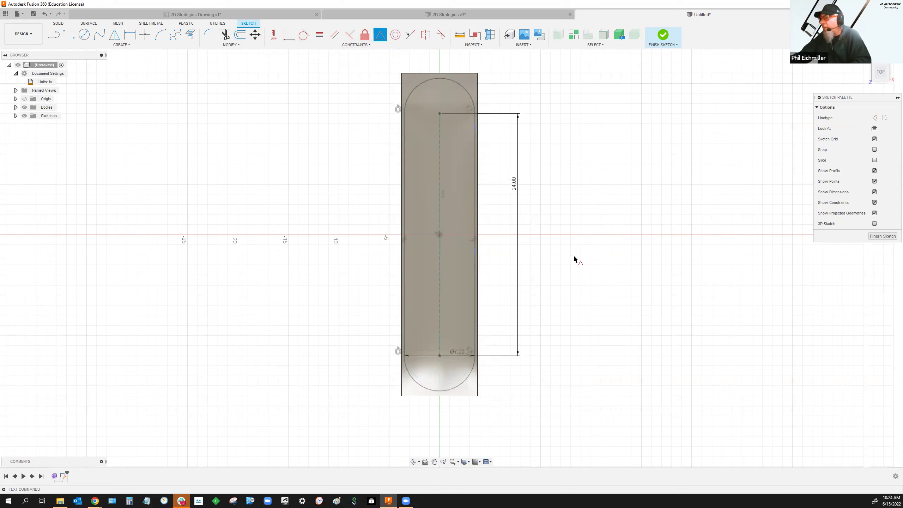
right_click(548, 213)
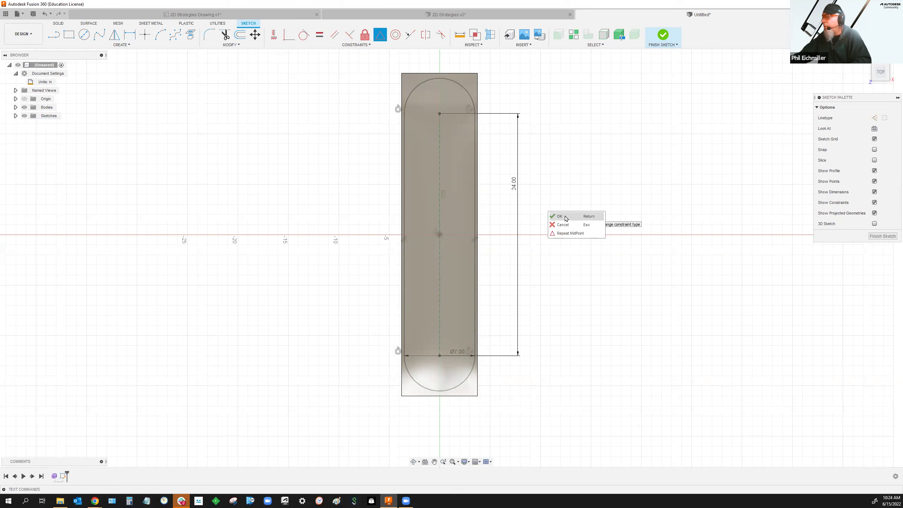
left_click(566, 216)
left_click(16, 116)
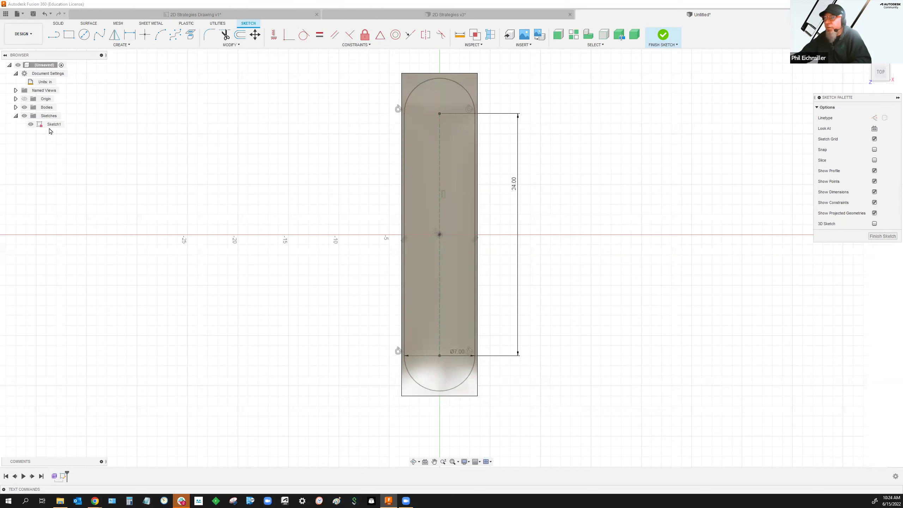
left_click(663, 34)
Trim away the surface outside the slot outline, using the slot sketch as the trim tool.
mouse_move(623, 192)
middle_mouse_down("shift")
mouse_move(590, 153)
mouse_move(569, 181)
mouse_move(288, 135)
mouse_move(208, 147)
mouse_move(177, 107)
middle_mouse_up("shift")
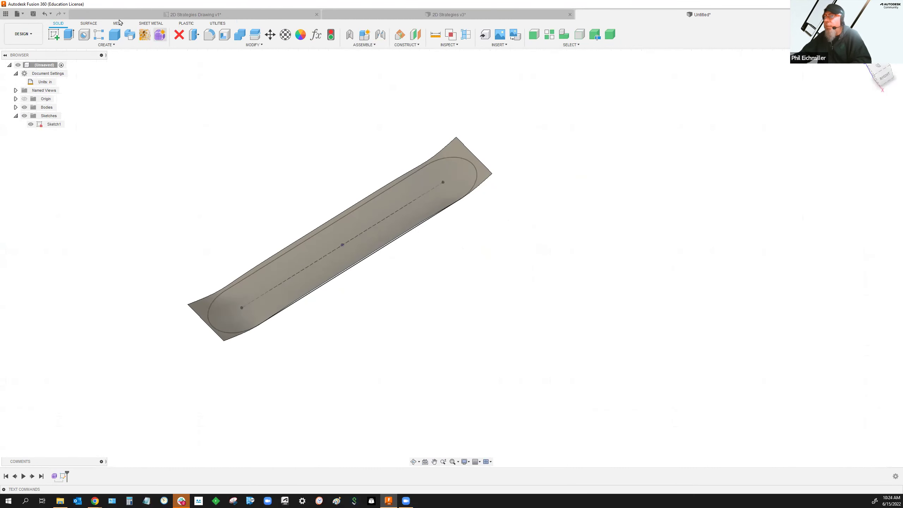
left_click(89, 24)
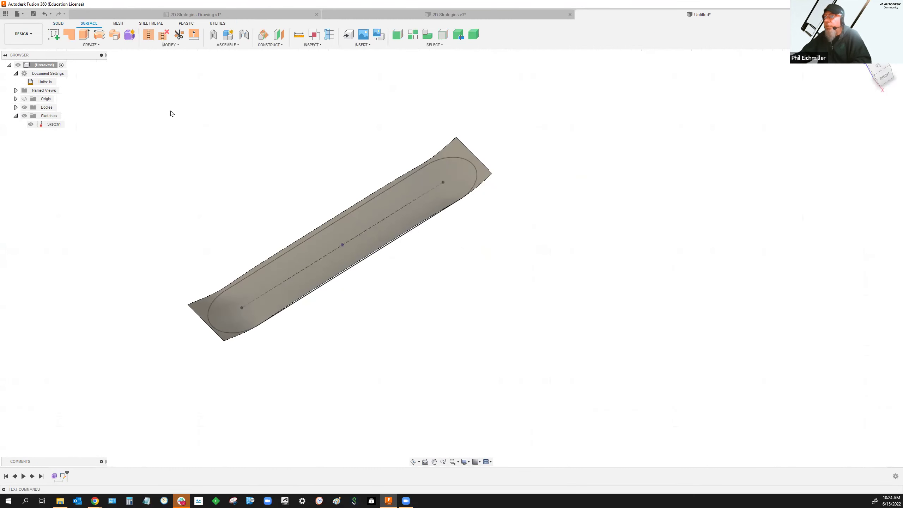
left_click(179, 35)
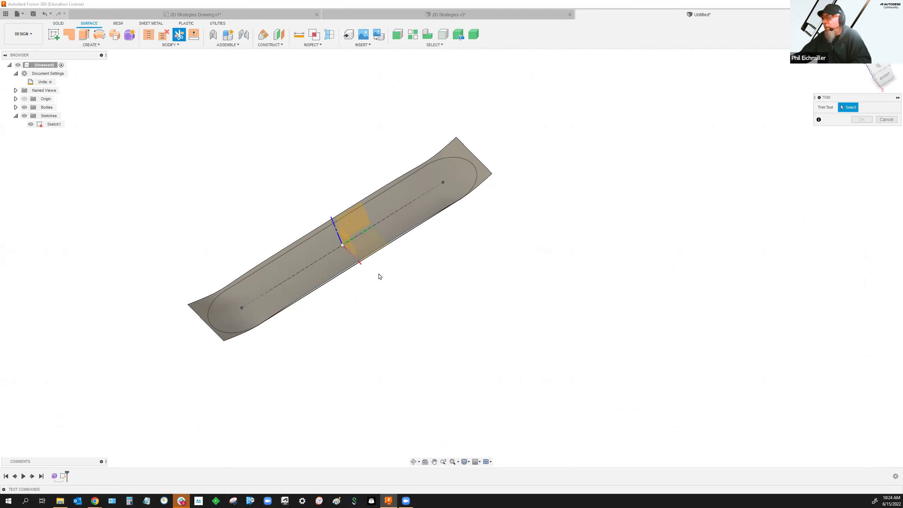
left_click(469, 157)
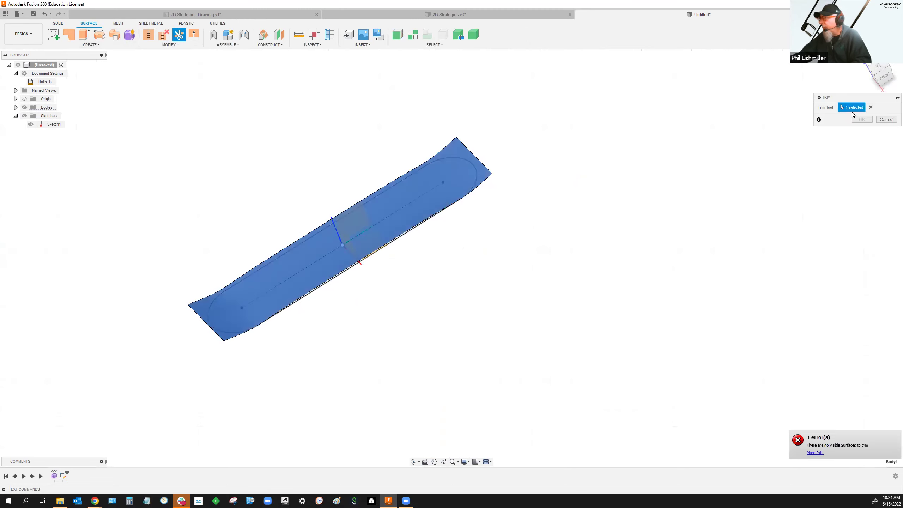
middle_click_drag(550, 226, 382, 235, "shift")
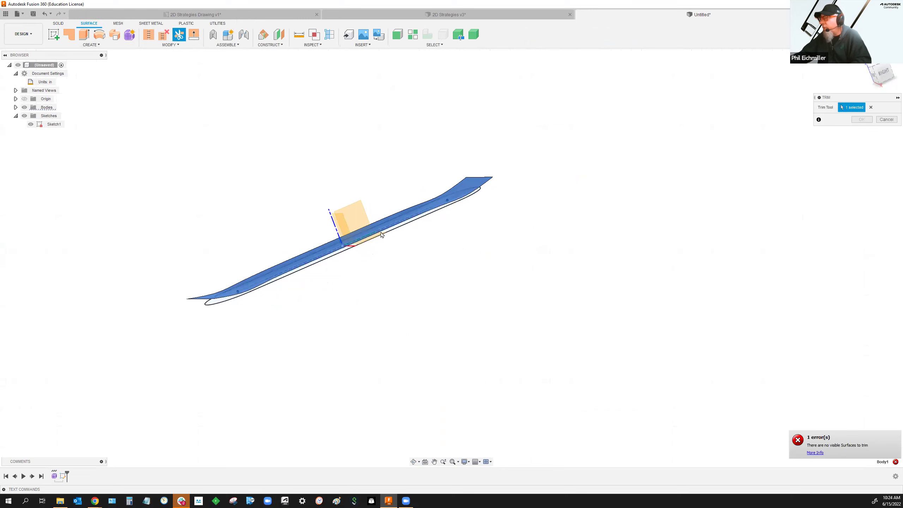
left_click(403, 233)
middle_click_drag(429, 264, 477, 272, "shift")
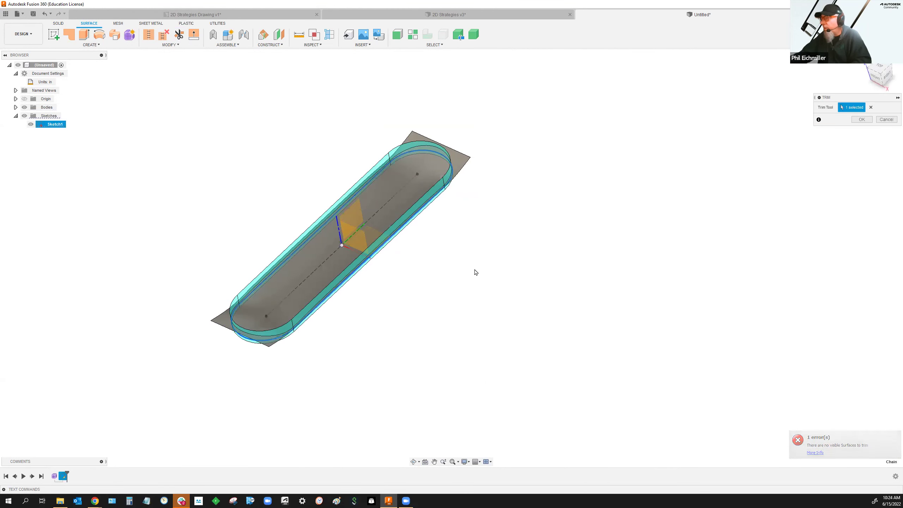
left_click(460, 160)
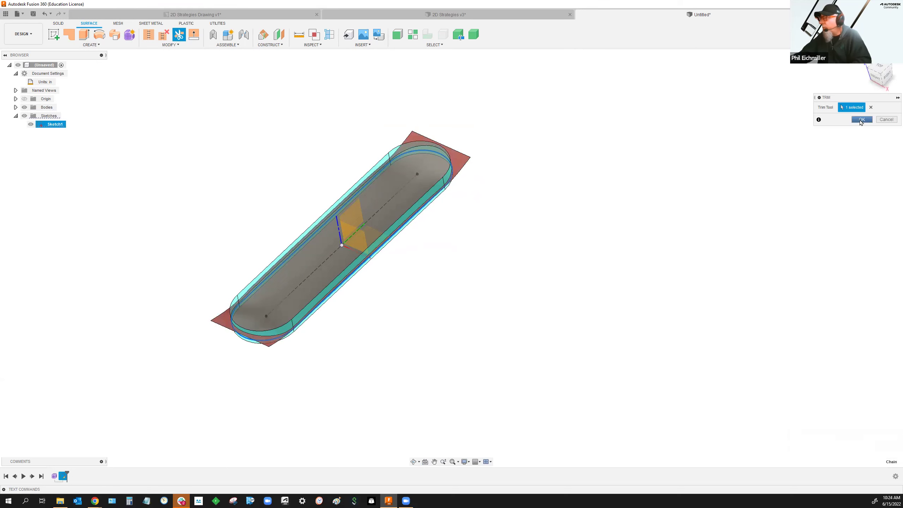
left_click(862, 120)
Hide the slot sketch so that only the trimmed surface is displayed.
middle_click_drag(633, 160, 626, 139, "shift")
left_click(31, 124)
mouse_move(230, 182)
middle_mouse_down("shift")
mouse_move(202, 163)
mouse_move(217, 183)
middle_mouse_up("shift")
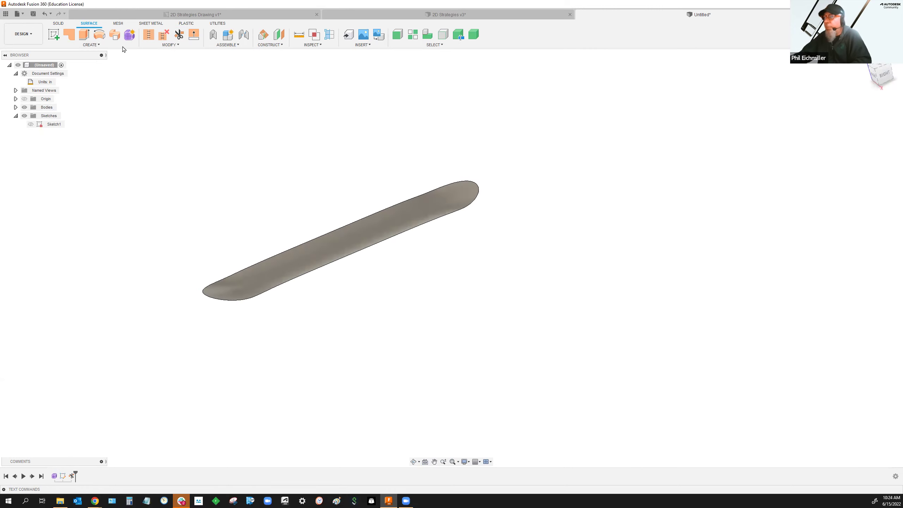
Thicken the trimmed surface by 0.375 in on one side as a new body.
left_click(92, 45)
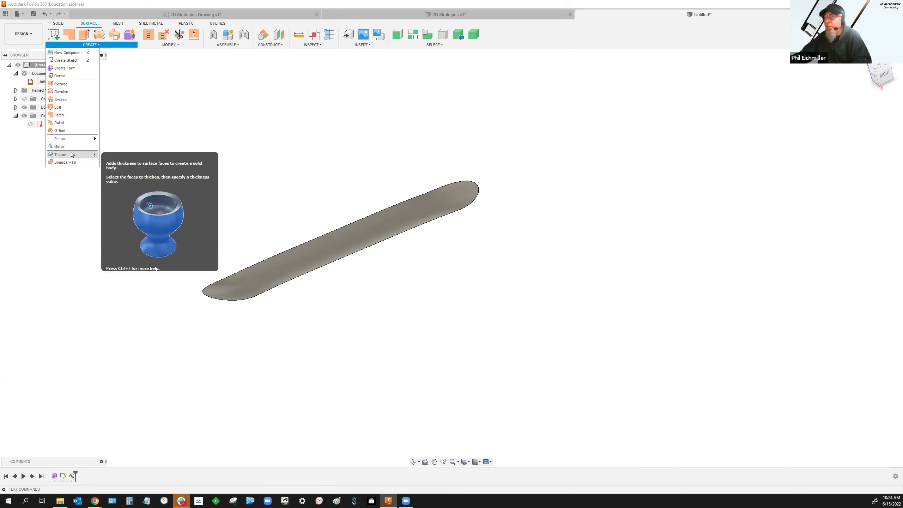
left_click(82, 155)
left_click(362, 224)
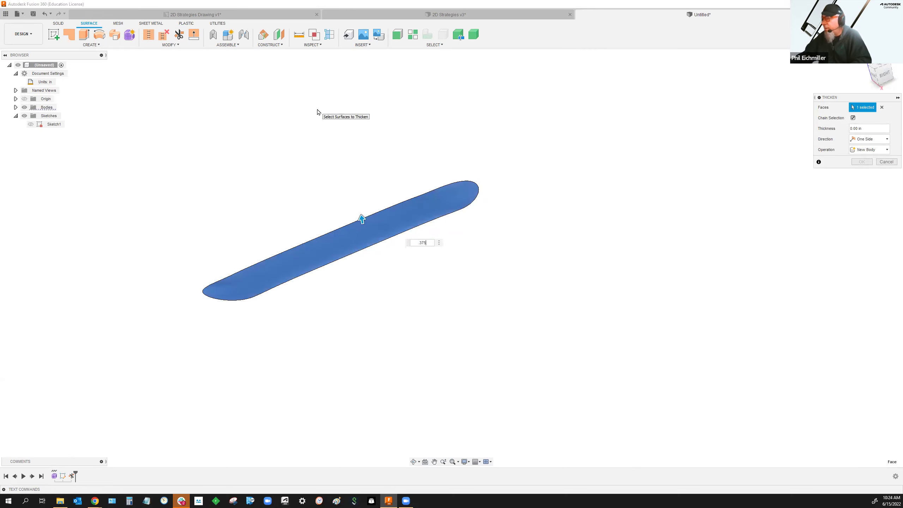
key("Return")
scroll(463, 235, "up", 3)
middle_click_drag(393, 250, 523, 270)
scroll(471, 288, "up", 3)
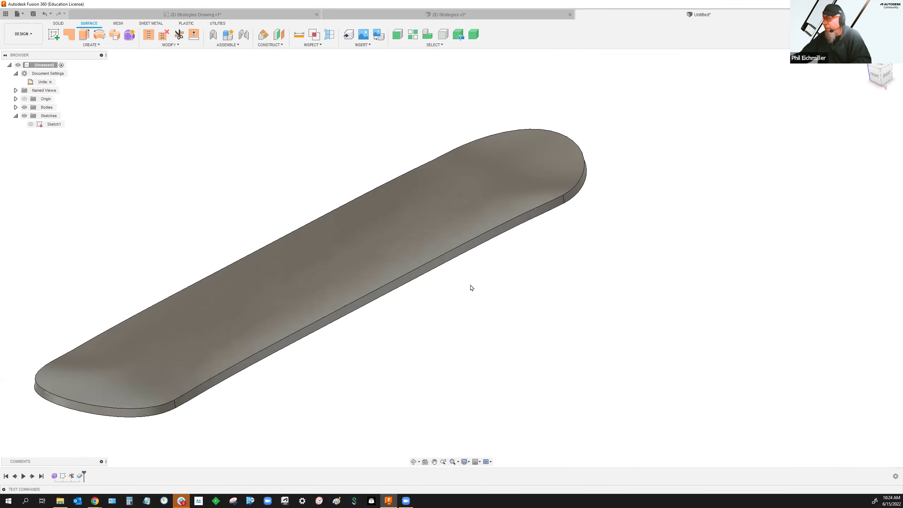
Fillet the upper and lower perimeter edges of the thickened deck with a 0.1875 in radius.
left_click(59, 24)
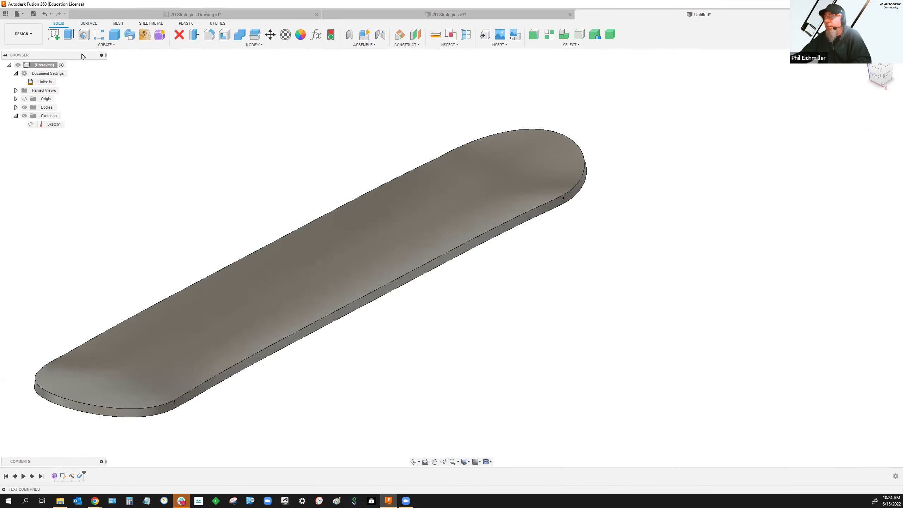
key("f")
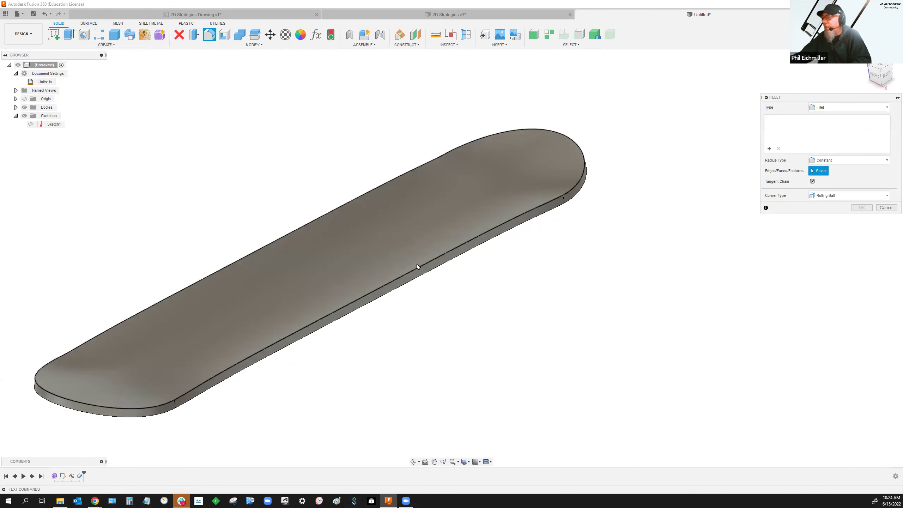
left_click(417, 267)
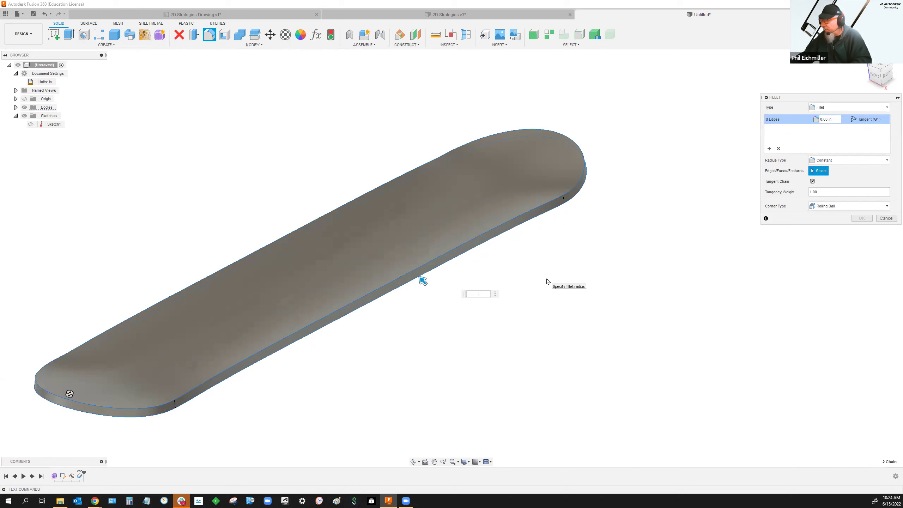
type(".1875")
key("Return")
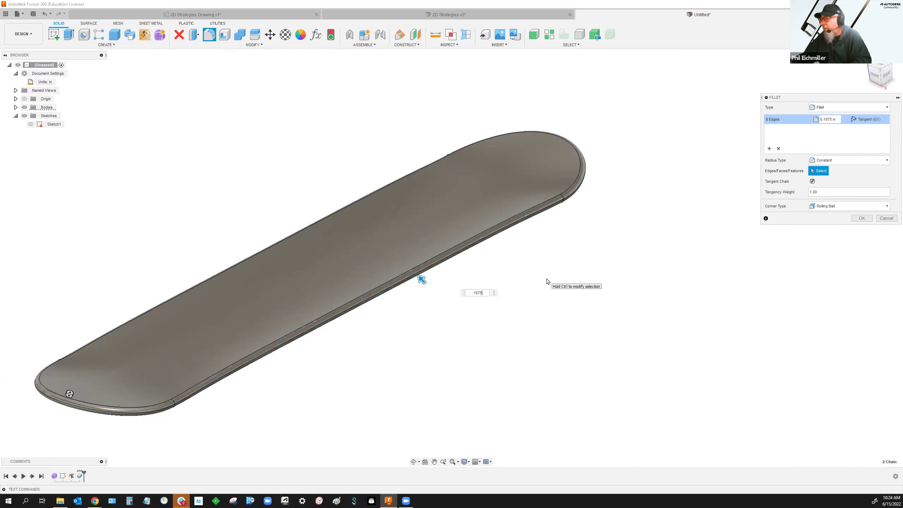
Finish the perimeter fillet and assign the Oak, White physical material from the wood library to the deck.
left_click(862, 218)
middle_click_drag(651, 280, 333, 93, "shift")
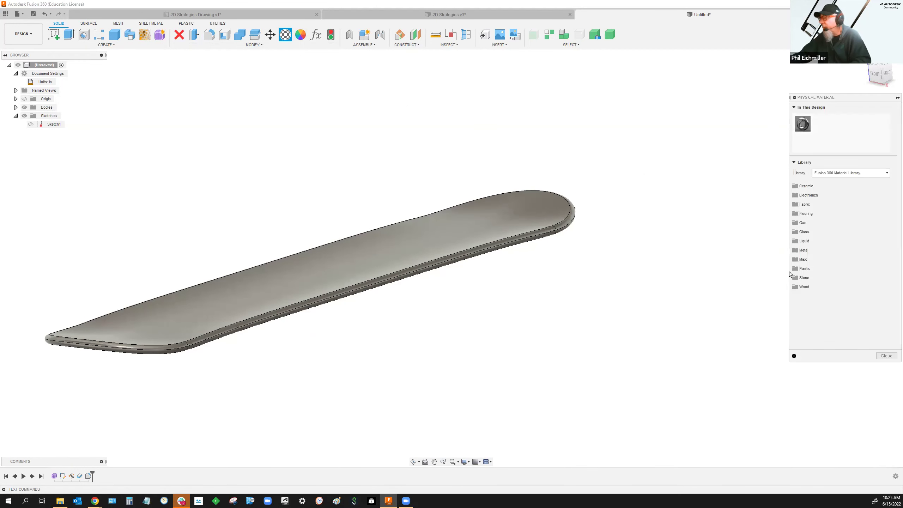
left_click(803, 288)
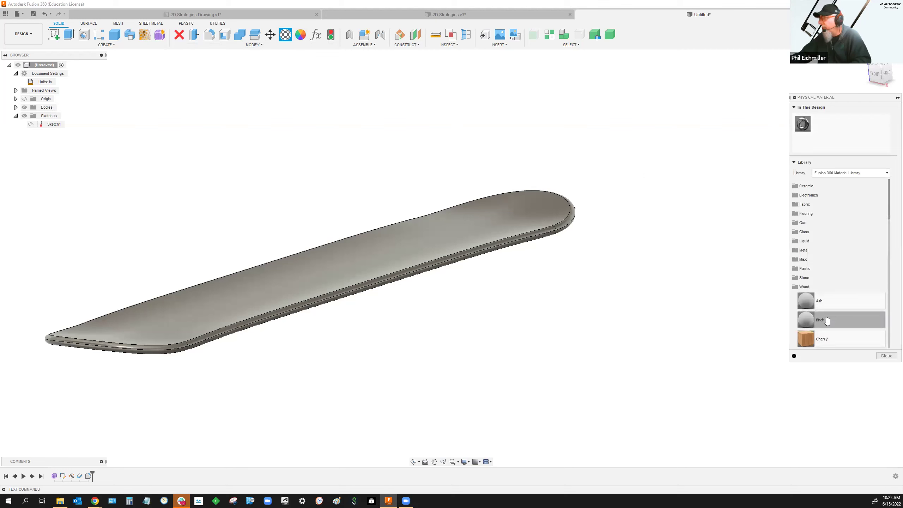
scroll(814, 332, "down", 1)
scroll(814, 332, "down", 4)
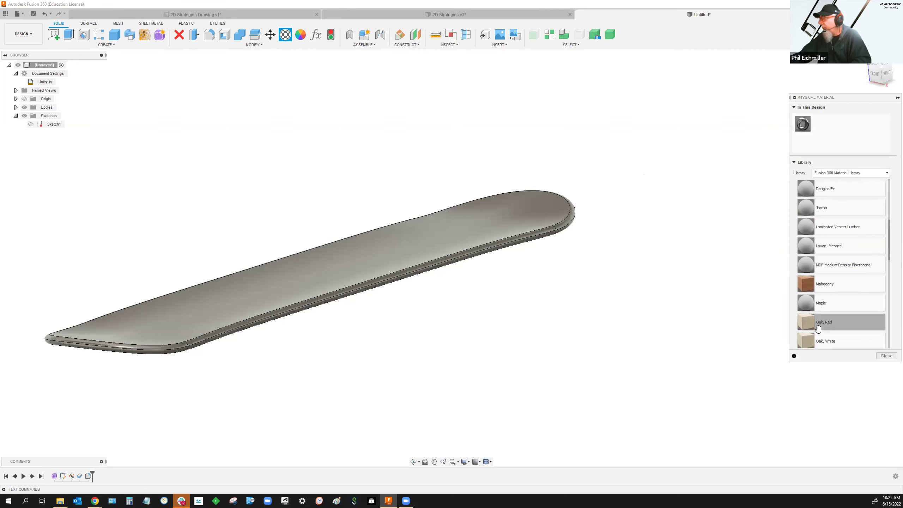
left_click_drag(814, 340, 556, 236)
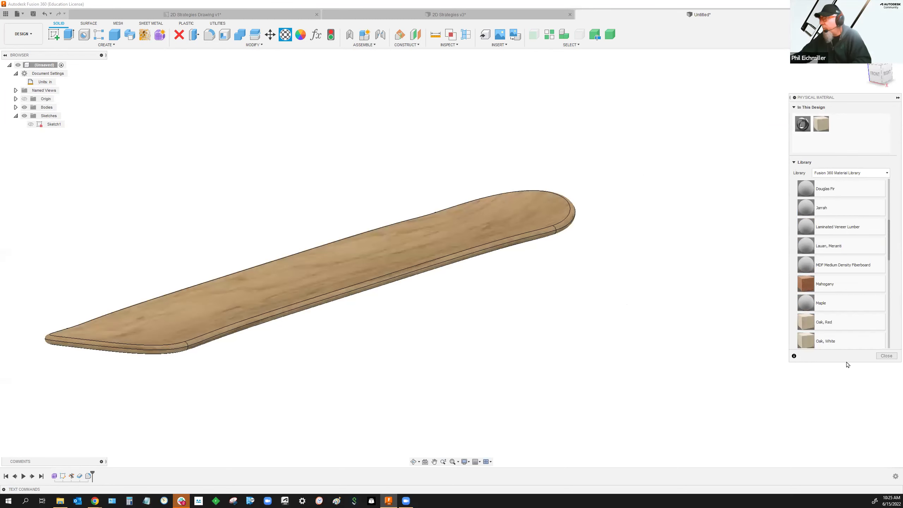
left_click(889, 357)
Edit the original form feature, raise the T-spline surface's two end edges for a steeper nose and tail, and finish the form.
middle_click_drag(594, 278, 614, 281, "shift")
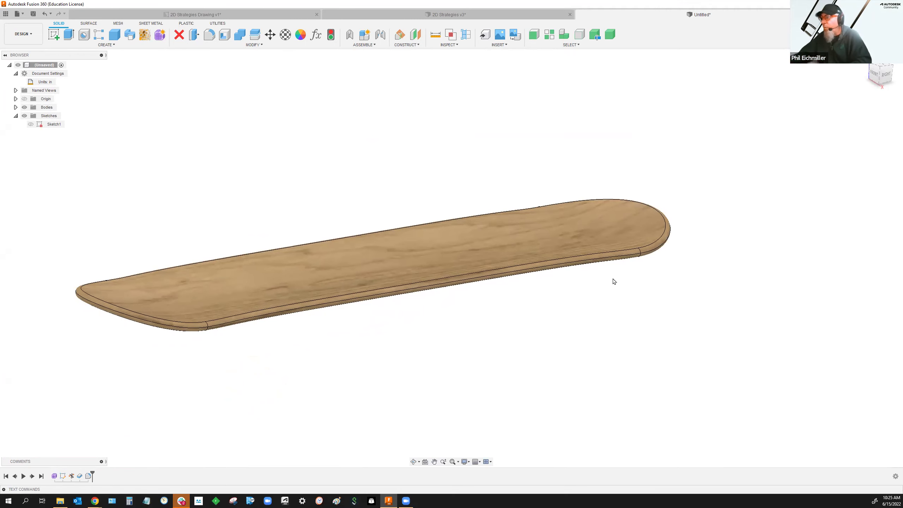
mouse_move(618, 281)
middle_mouse_down("shift")
mouse_move(647, 272)
mouse_move(618, 277)
middle_mouse_up("shift")
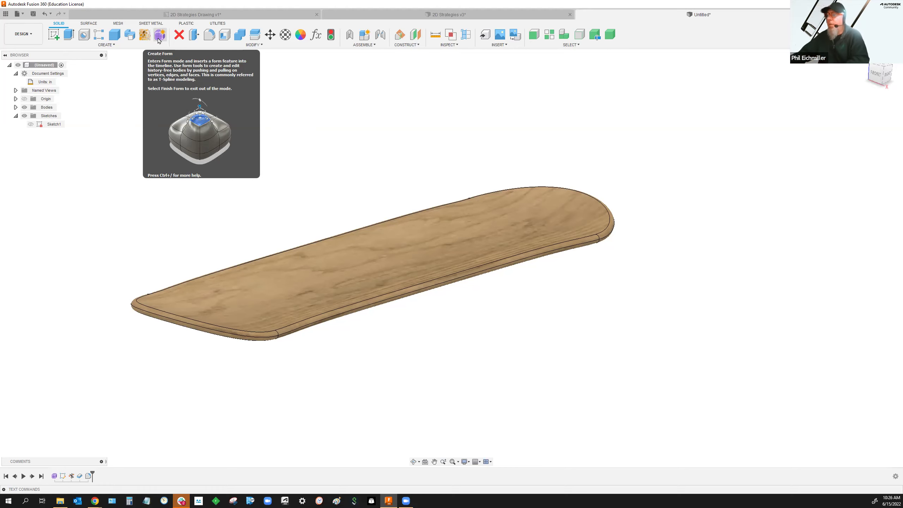
middle_click_drag(163, 294, 80, 438, "shift")
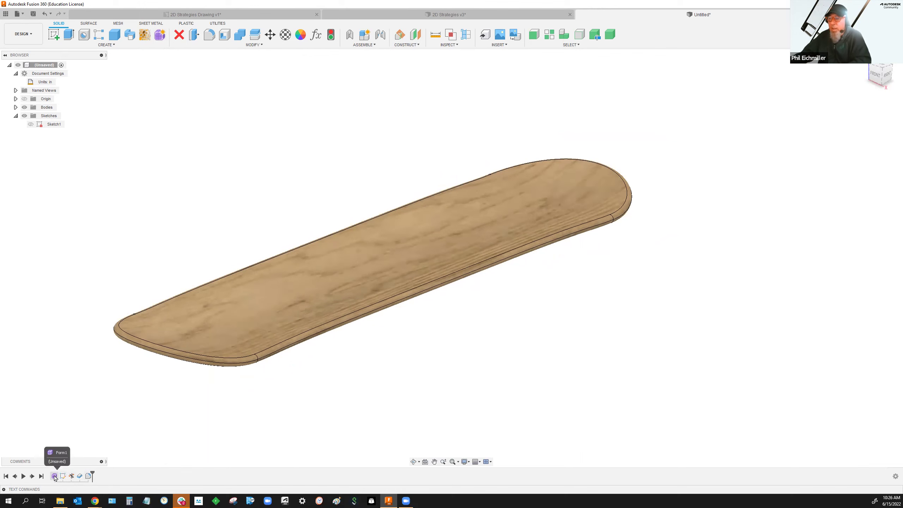
double_click(54, 476)
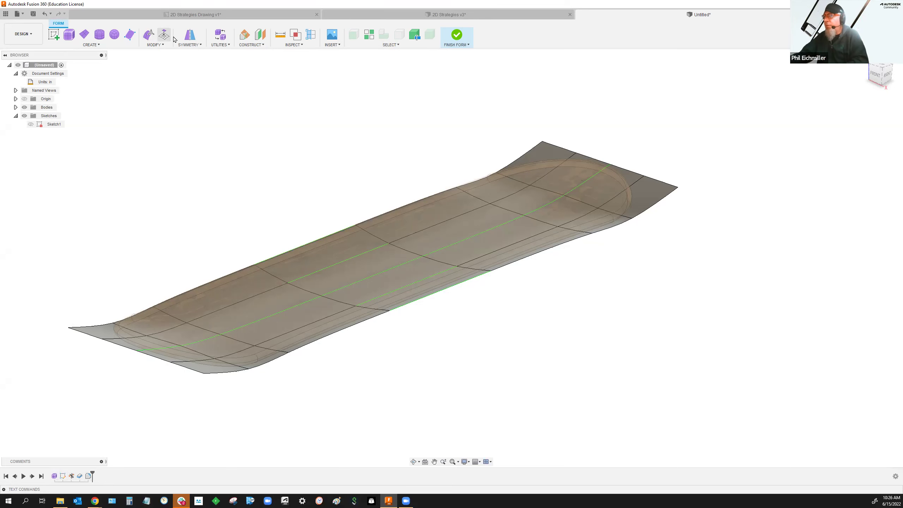
left_click(149, 34)
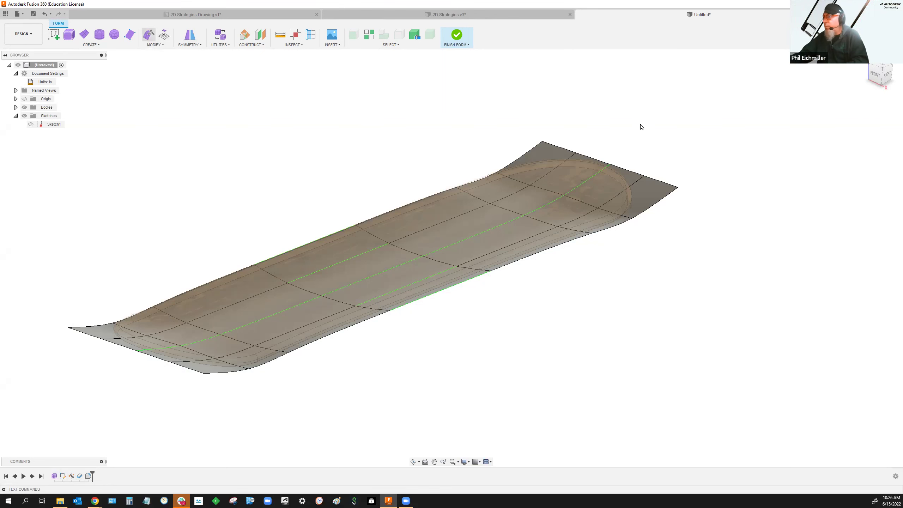
double_click(601, 161)
middle_click_drag(701, 243, 703, 199, "shift")
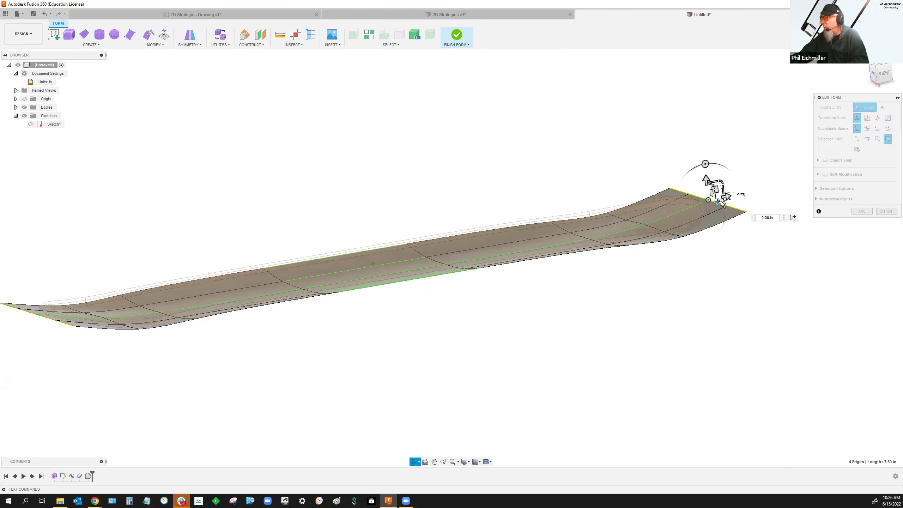
left_click_drag(706, 174, 705, 158)
left_click(861, 211)
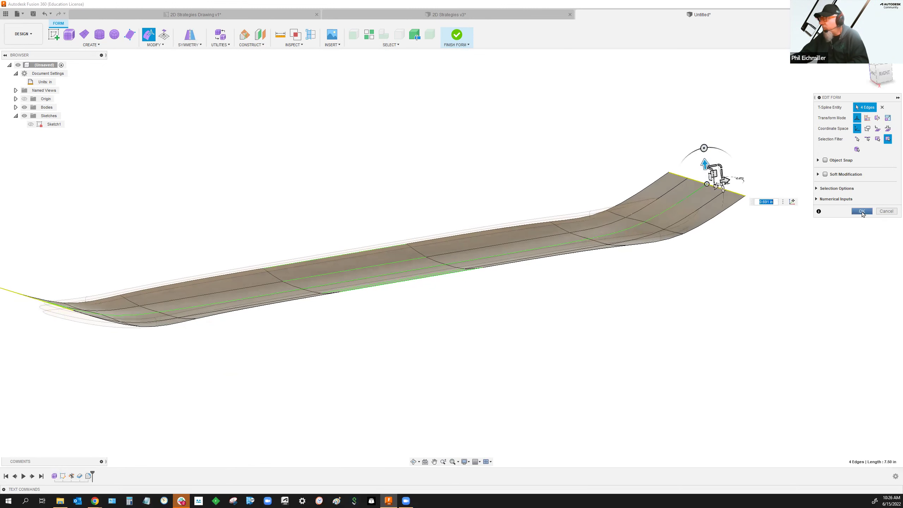
left_click(456, 38)
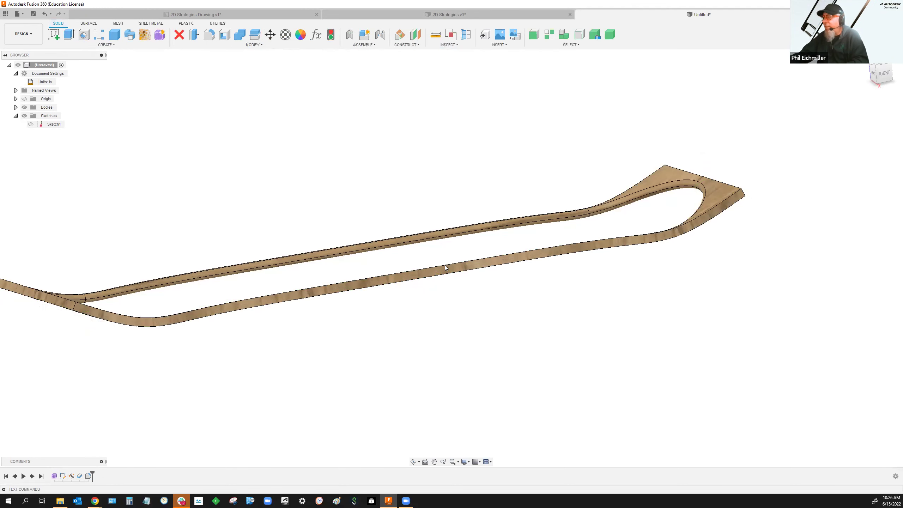
Edit the trim feature so that the surface outside the slot outline is removed instead of the inside.
middle_click_drag(446, 267, 476, 329, "shift")
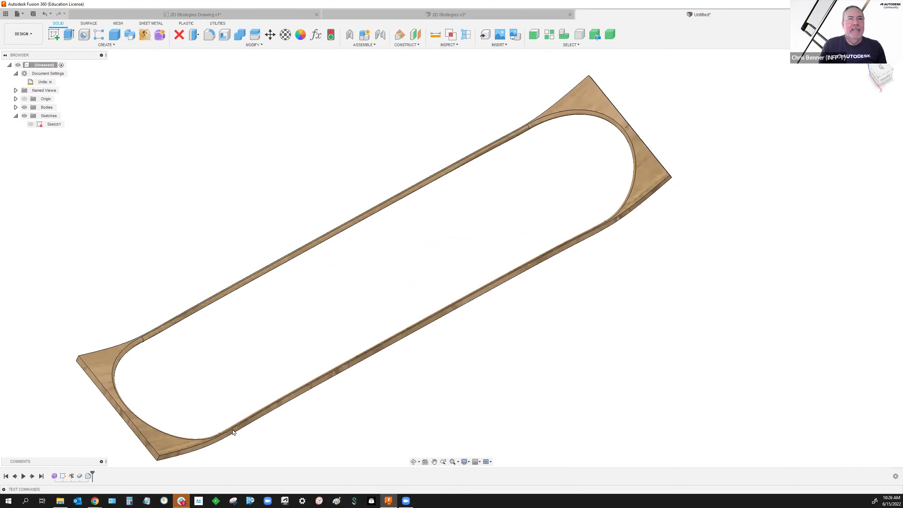
double_click(68, 476)
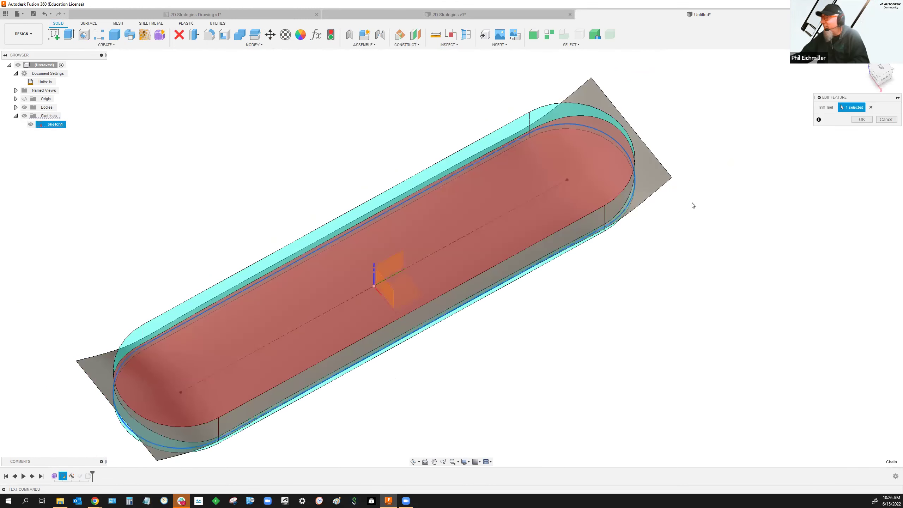
left_click(870, 107)
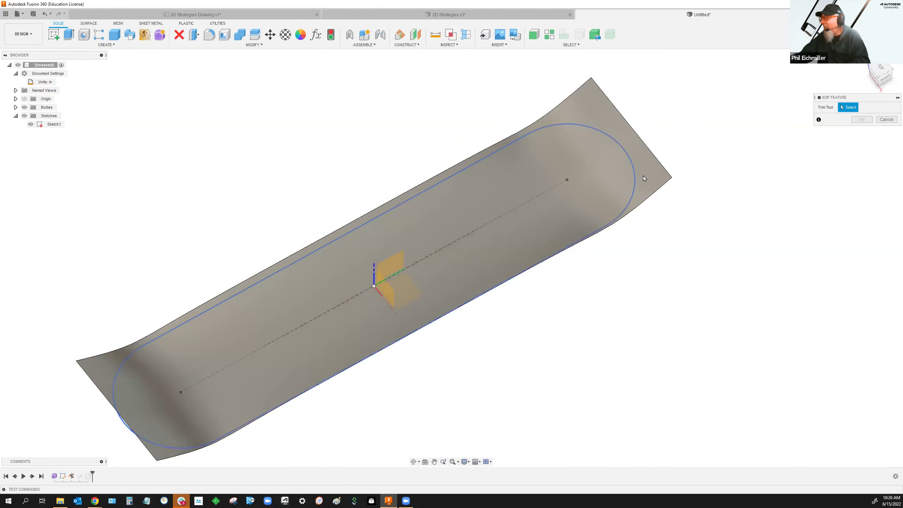
left_click(659, 182)
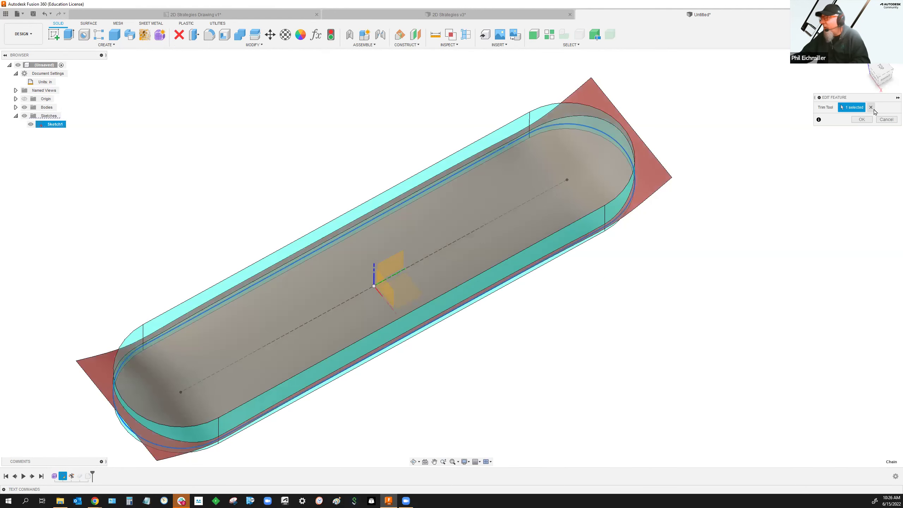
left_click(861, 119)
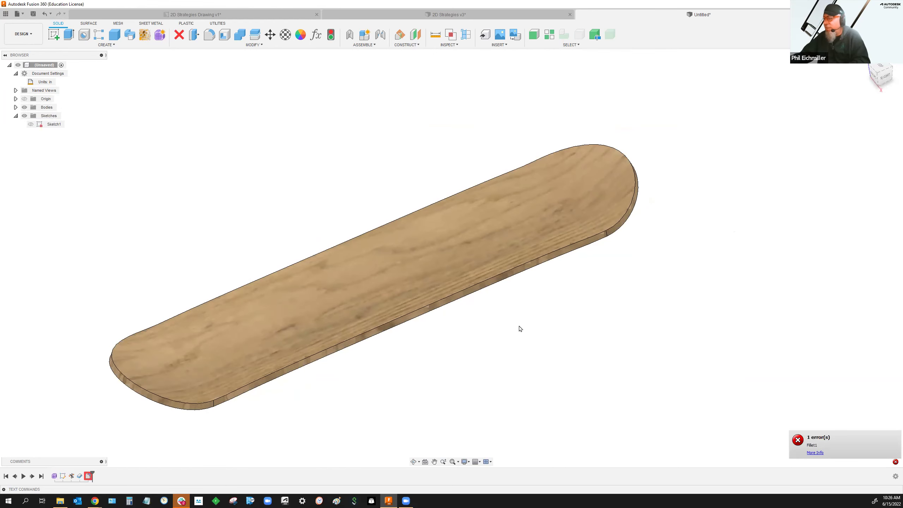
Repair the fillet feature by reselecting the deck's upper and lower perimeter edges with a 0.1875 in radius.
middle_click_drag(590, 321, 637, 390, "shift")
left_click_drag(637, 402, 618, 302)
key("Escape")
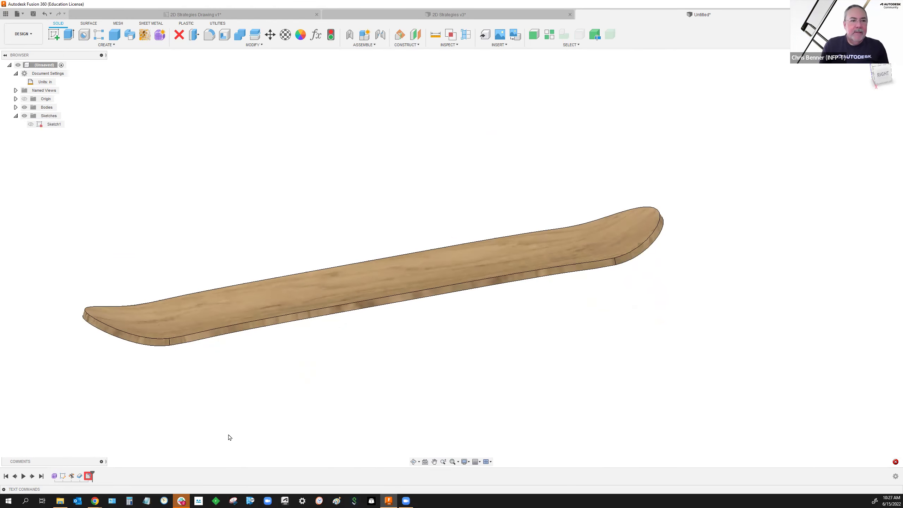
double_click(88, 476)
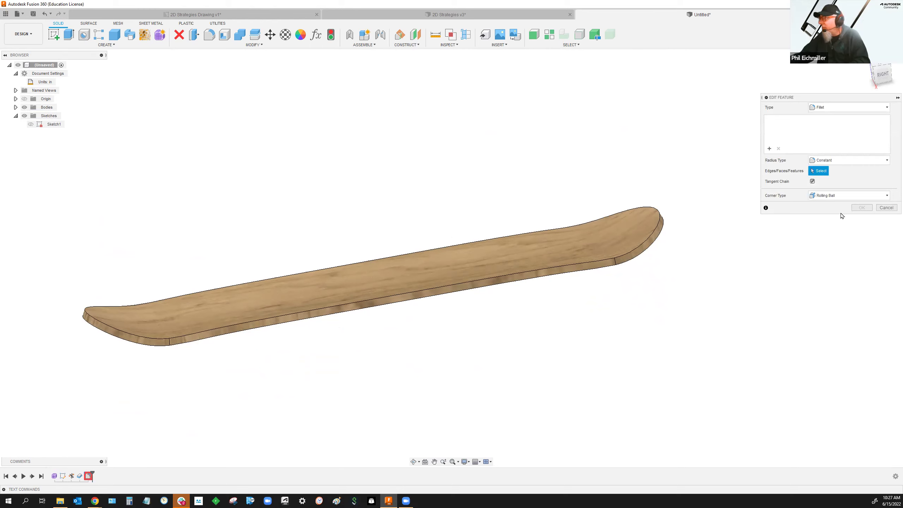
left_click(649, 247)
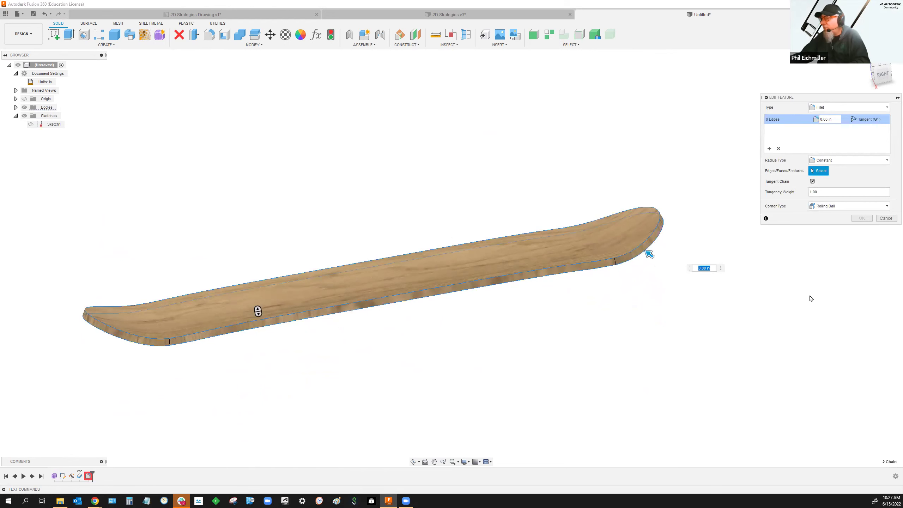
left_click(536, 281)
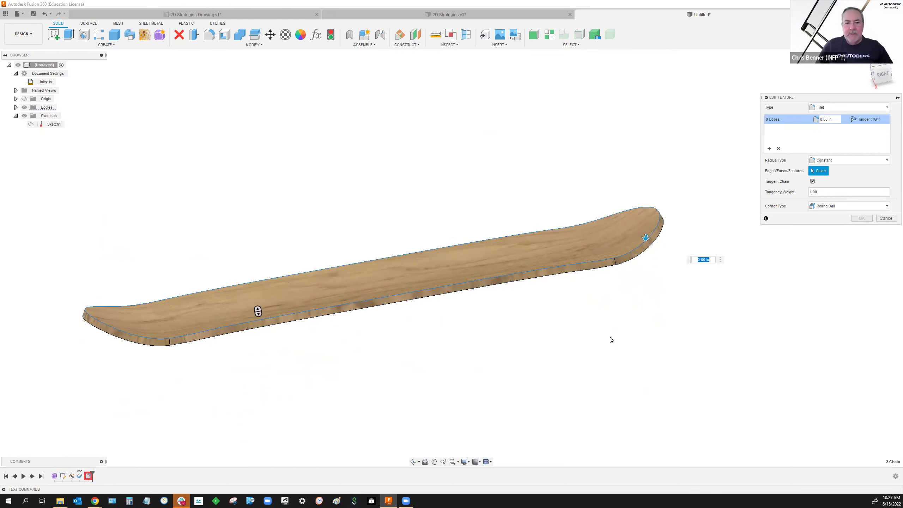
left_click(580, 275)
type(".1875")
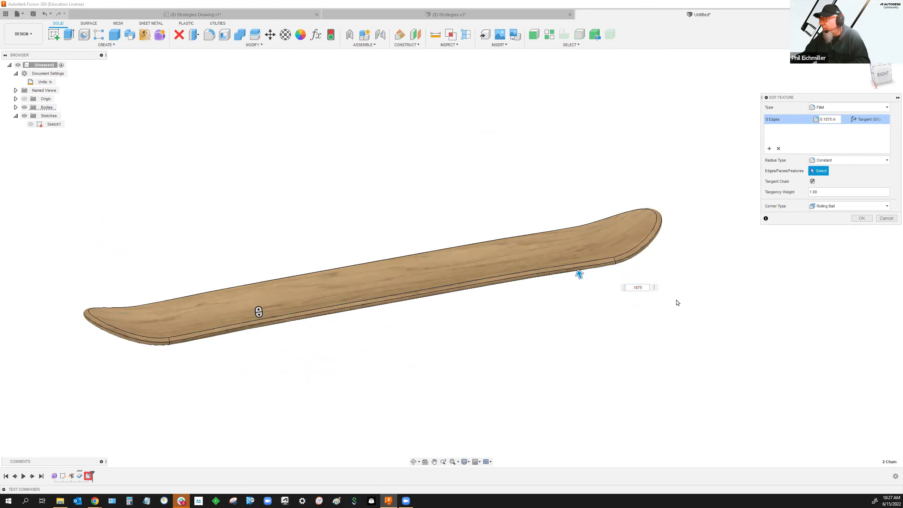
key("Return")
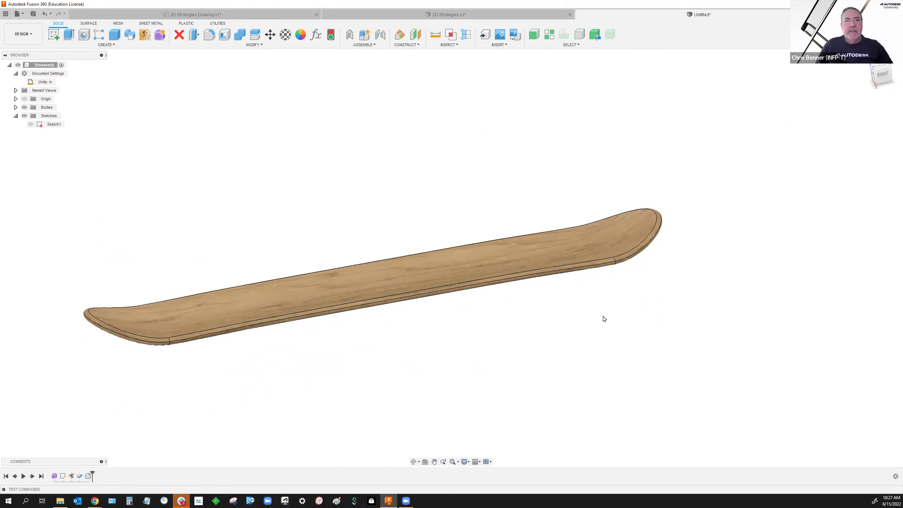
mouse_move(596, 309)
left_mouse_down()
mouse_move(599, 295)
mouse_move(628, 316)
mouse_move(643, 302)
mouse_move(603, 282)
mouse_move(610, 307)
mouse_move(601, 317)
left_mouse_up()
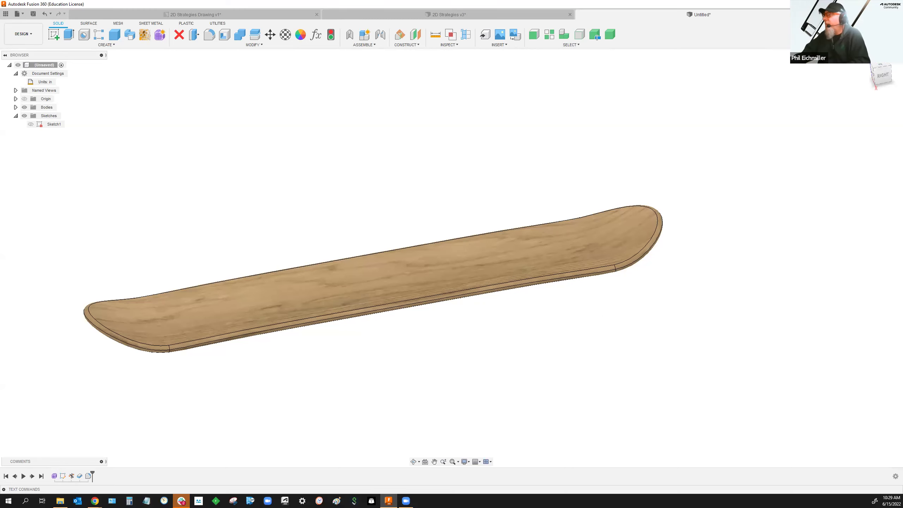
In a new design, create a T-spline box about 3.8 in long with two faces in each direction, and finish the form.
key("ctrl+n")
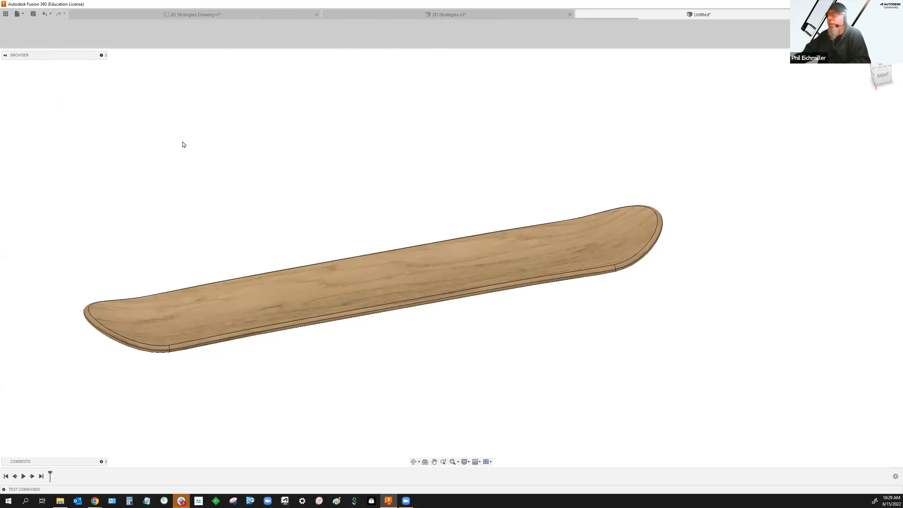
left_click(160, 35)
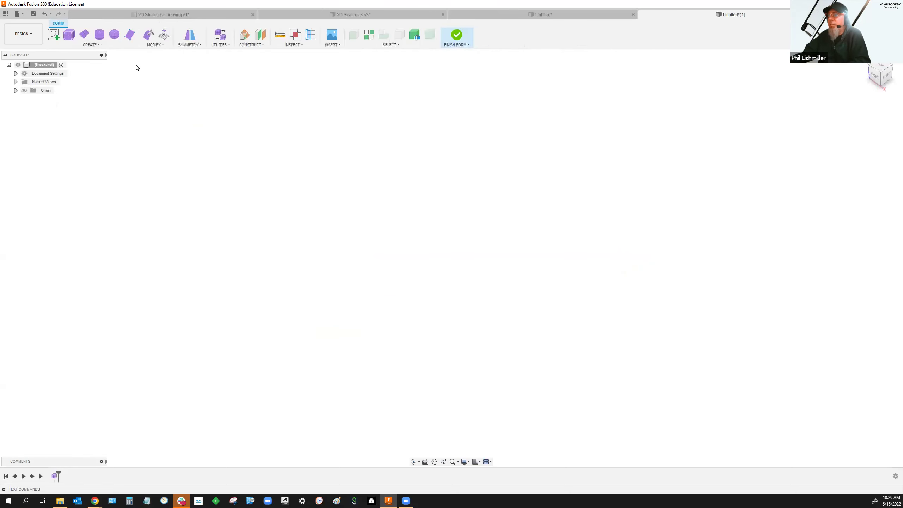
left_click(72, 34)
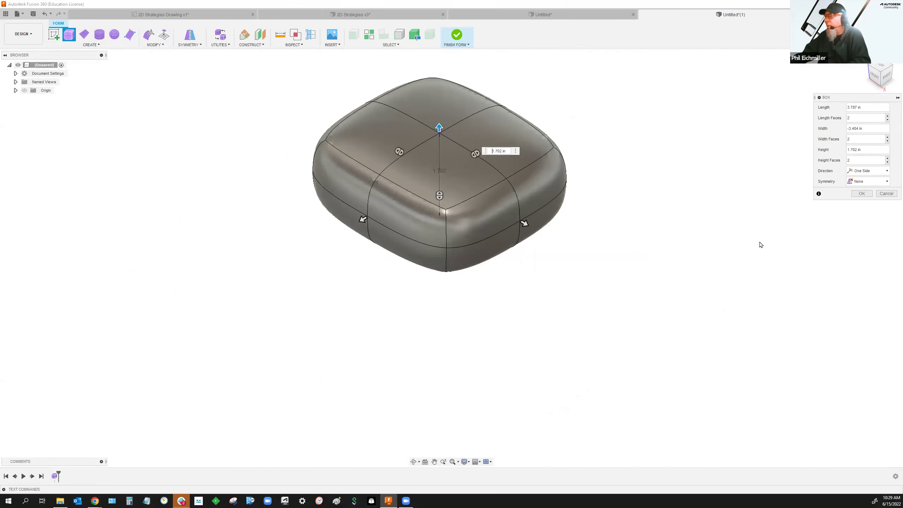
middle_click_drag(703, 244, 653, 211, "shift")
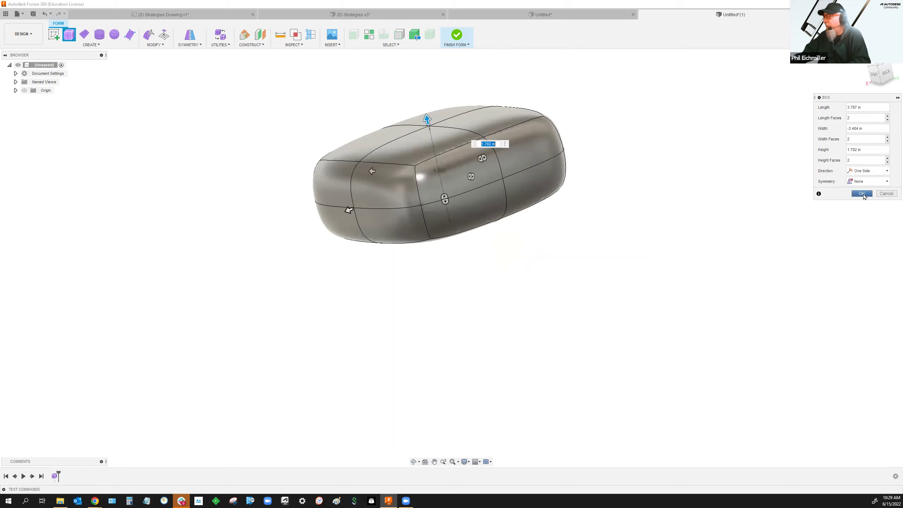
left_click(862, 194)
middle_click_drag(560, 93, 567, 109)
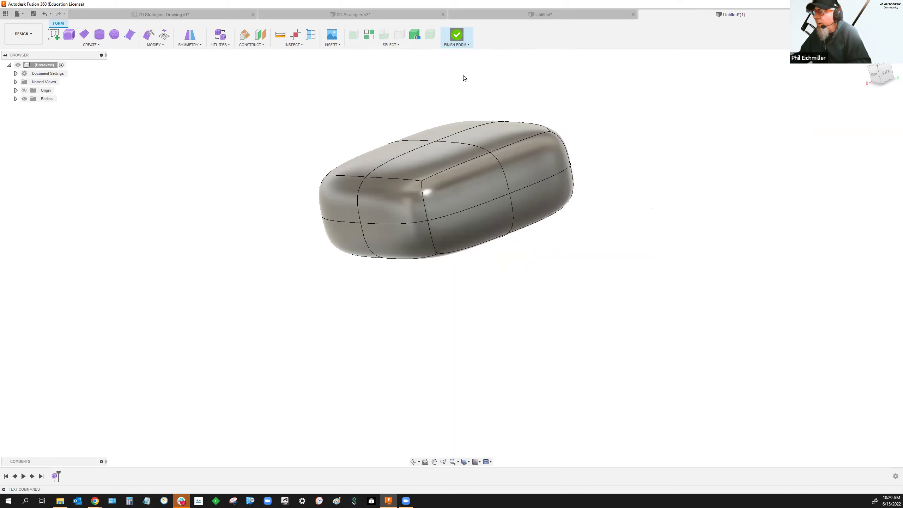
left_click(456, 35)
mouse_move(626, 183)
middle_mouse_down("shift")
mouse_move(643, 225)
mouse_move(629, 178)
middle_mouse_up("shift")
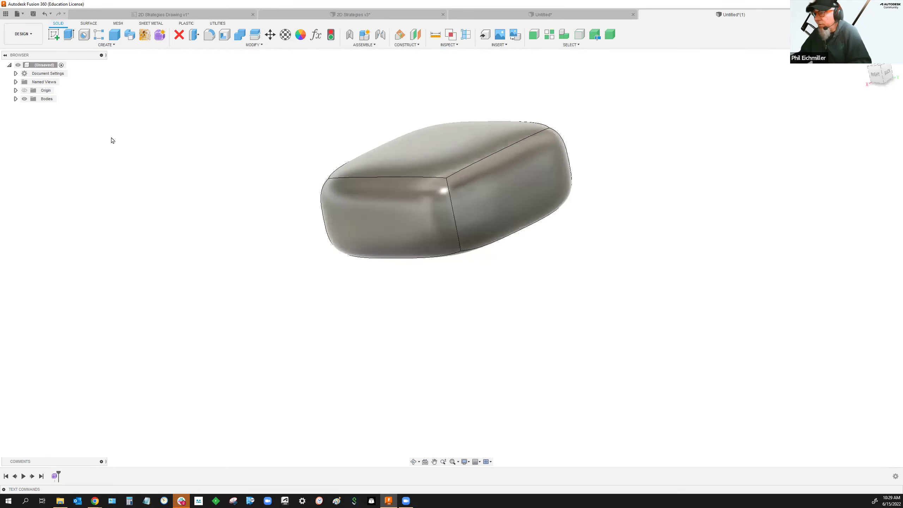
Place a right-hand M4x0.7 tapped hole near the middle of the solid's curved end face.
left_click(16, 99)
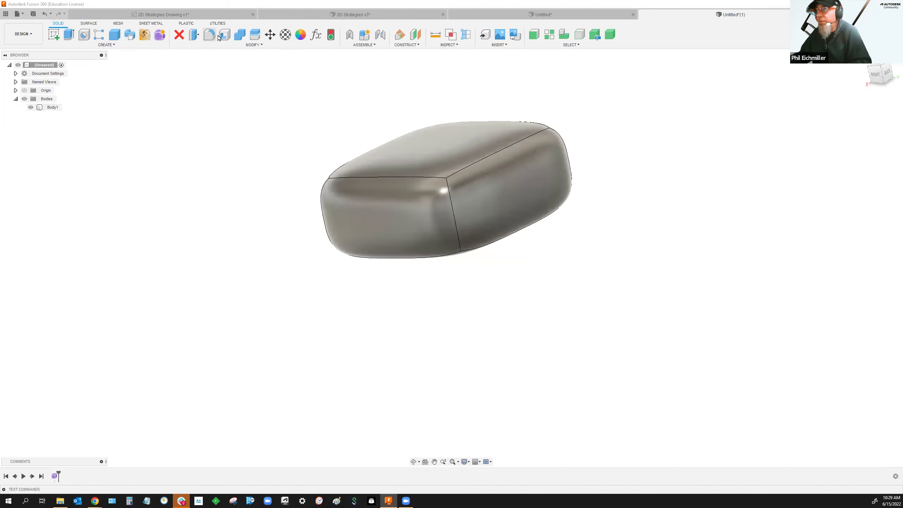
left_click(84, 35)
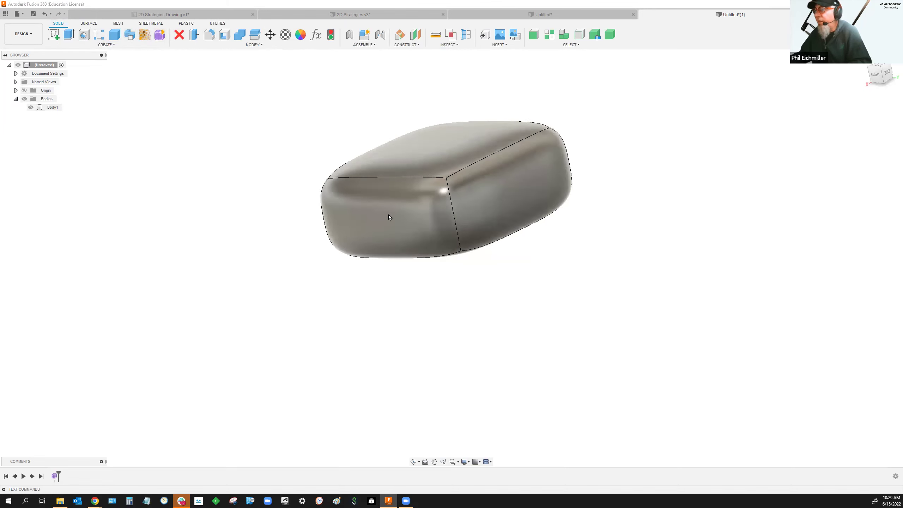
left_click(388, 215)
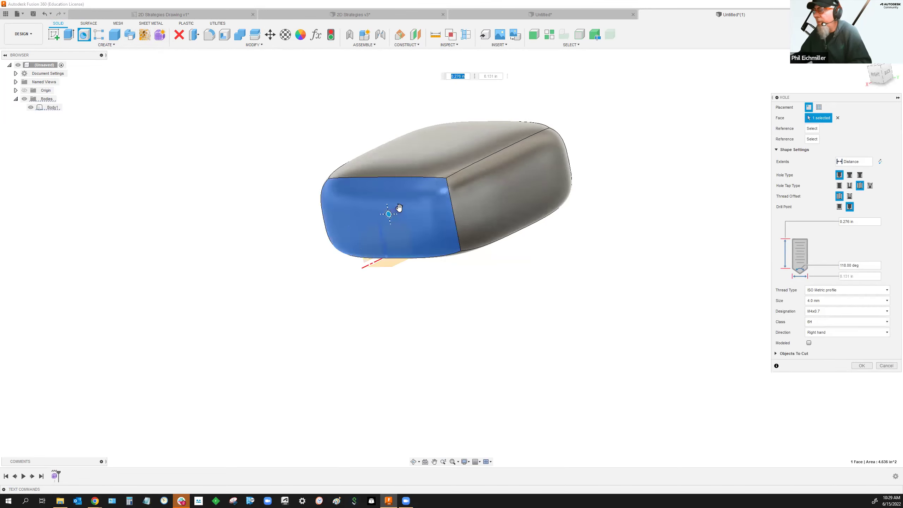
left_click(861, 366)
scroll(423, 213, "up", 10)
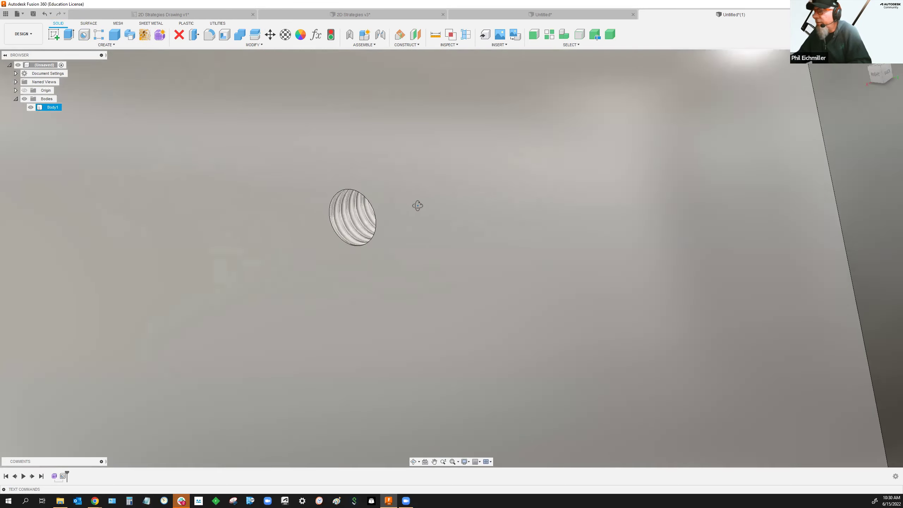
mouse_move(418, 206)
middle_mouse_down("shift")
mouse_move(423, 189)
mouse_move(408, 210)
middle_mouse_up("shift")
scroll(405, 224, "down", 10)
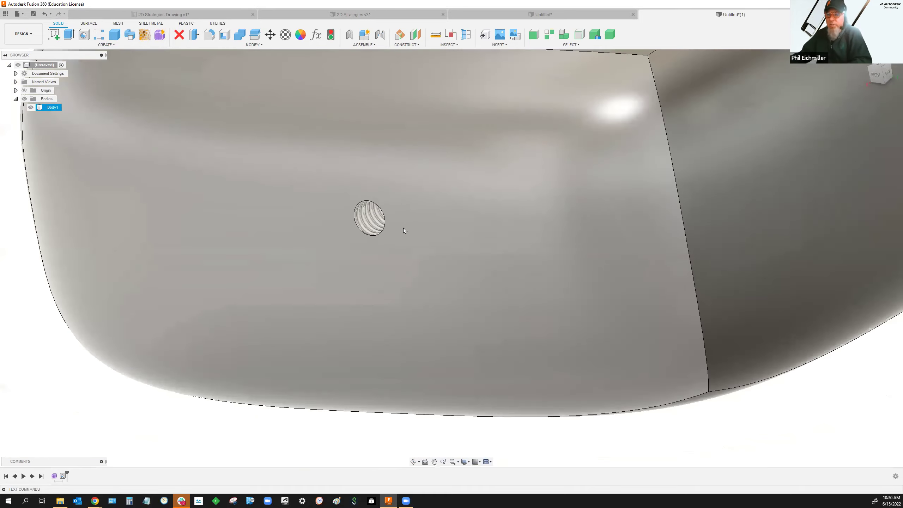
In a new design, create a T-spline plane centred on the origin, about 5.4 by 11 in, with 4 length faces, 5 width faces and mirror symmetry.
left_click(450, 357)
scroll(441, 355, "down", 1)
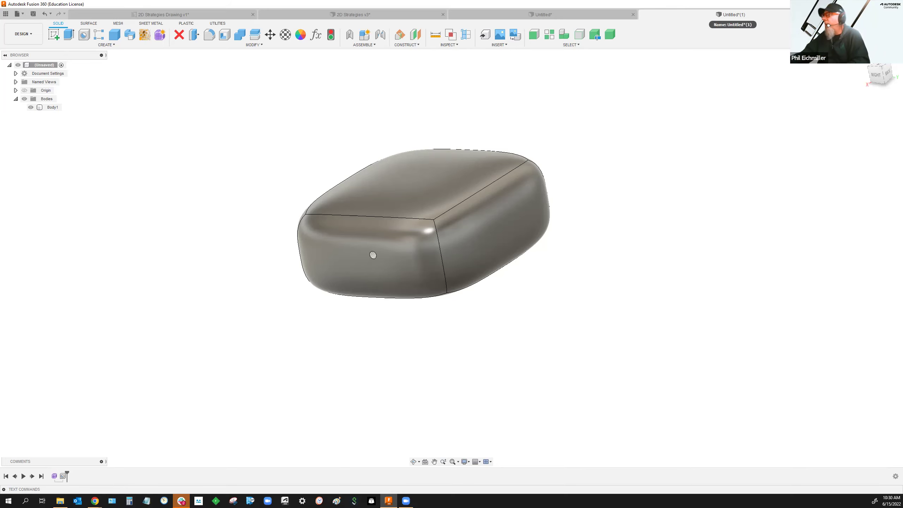
key("ctrl+n")
left_click(159, 36)
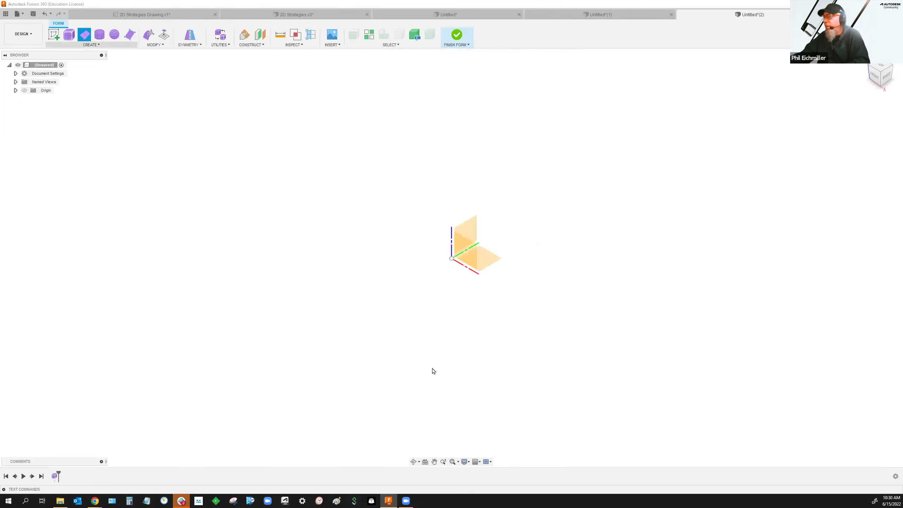
left_click(457, 258)
left_click(452, 258)
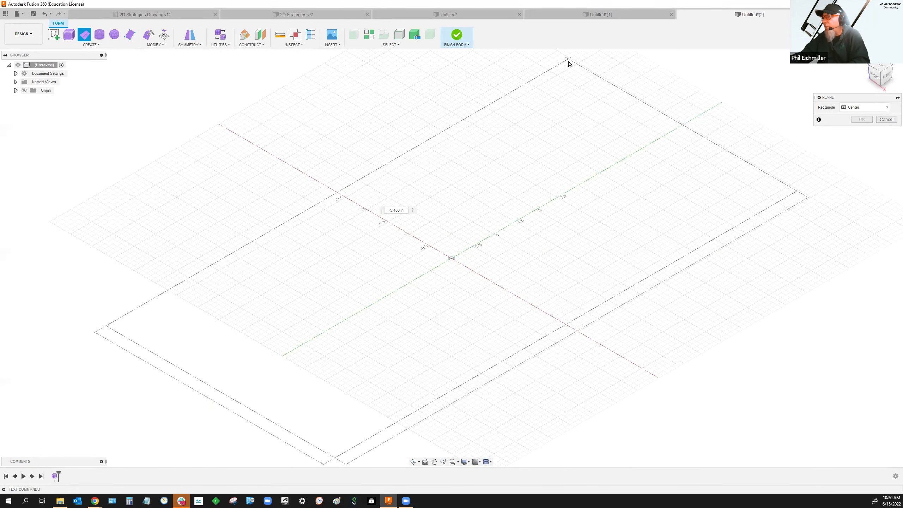
left_click(568, 59)
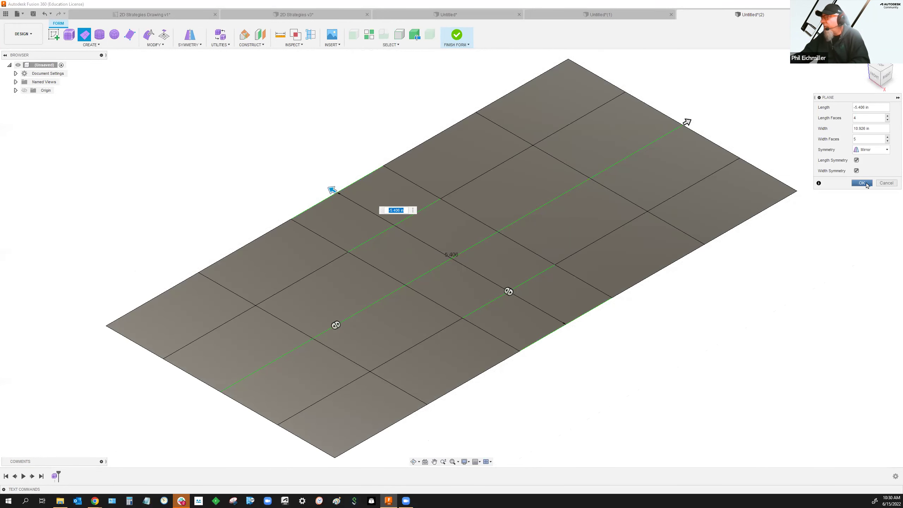
left_click(862, 182)
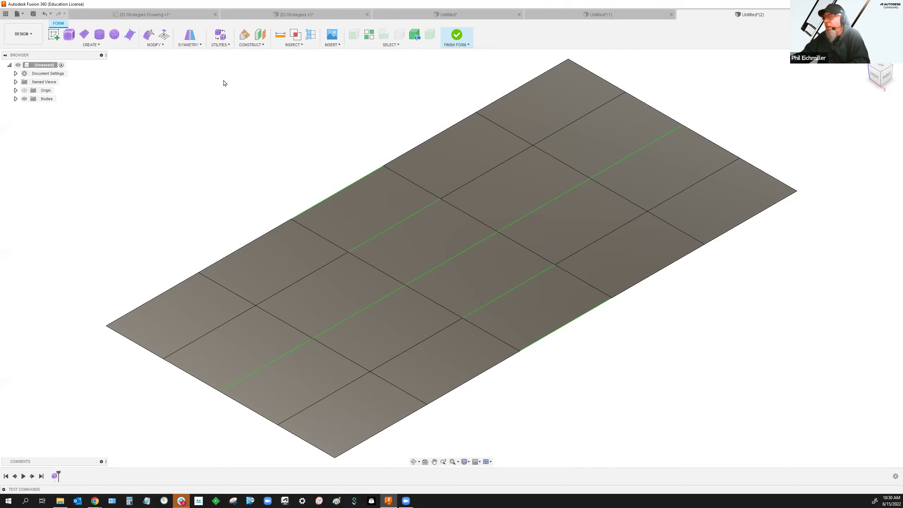
Clear the symmetry from the entire T-spline plane.
left_click(196, 46)
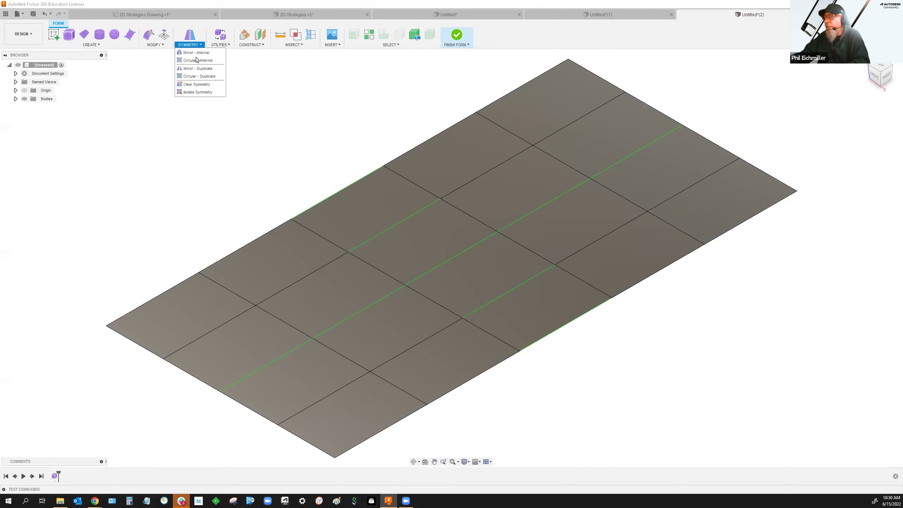
left_click(199, 89)
left_click(375, 264)
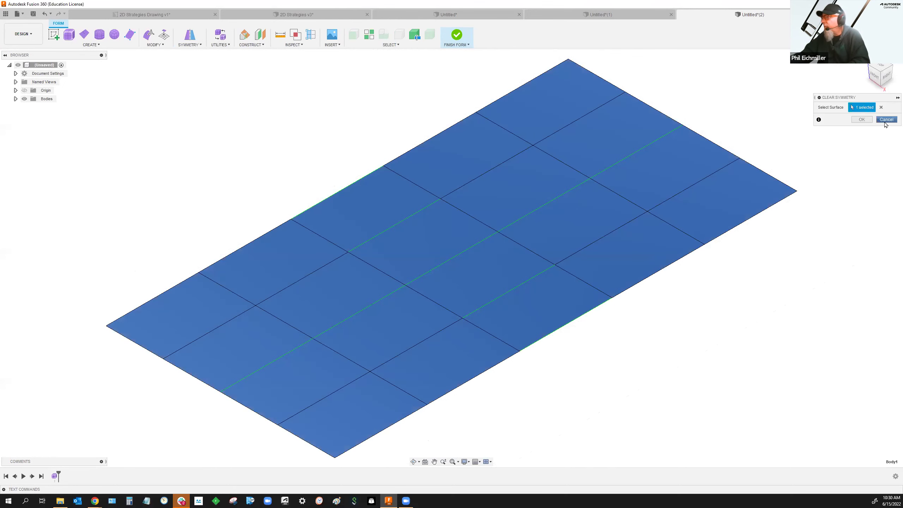
key("Return")
Unweld the two adjoining crosswise edges near the middle of the plane.
left_click(370, 265)
left_click(416, 292)
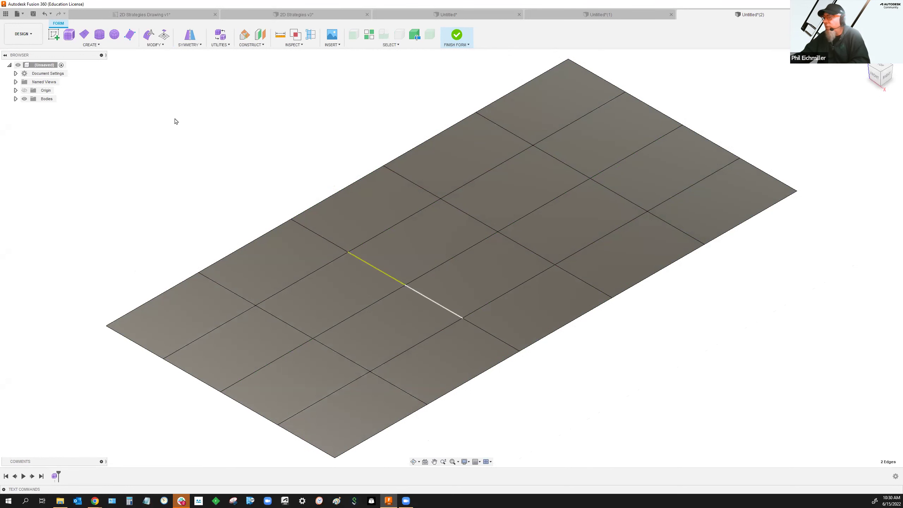
left_click(159, 46)
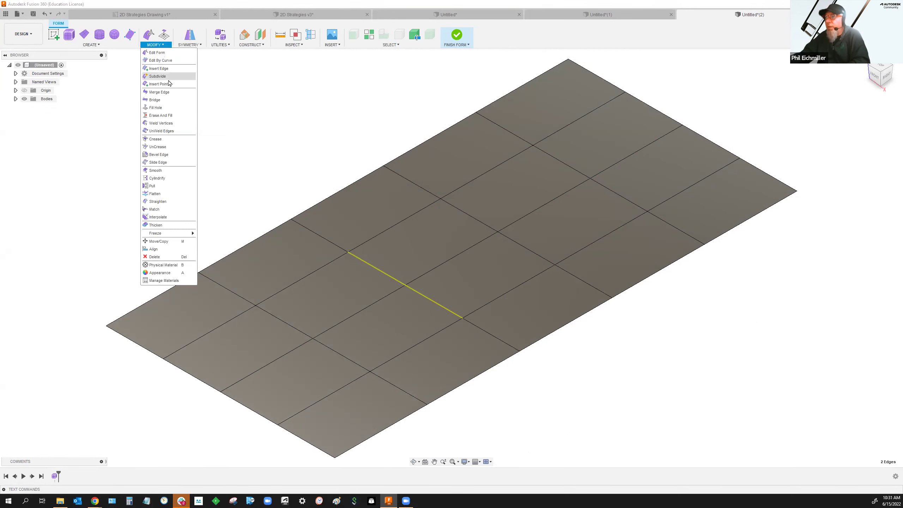
left_click(170, 133)
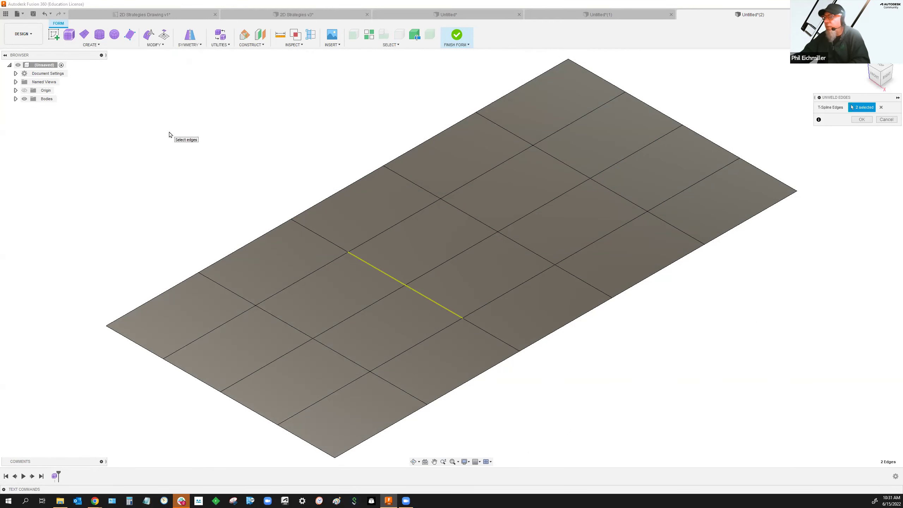
left_click(862, 120)
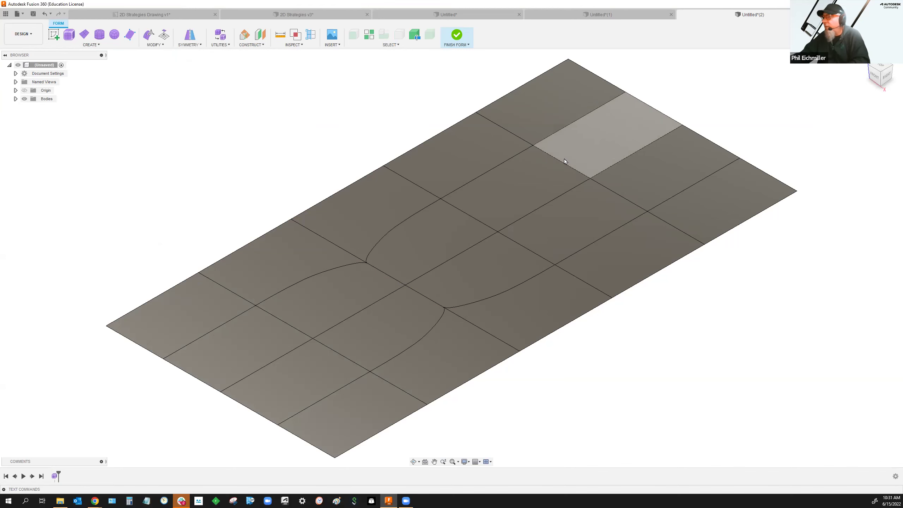
Raise the two middle faces beside the unwelded edges with Edit Form to open a scoop-shaped gap in the surface.
left_click(402, 268)
left_click(422, 283)
left_click(380, 246, "shift")
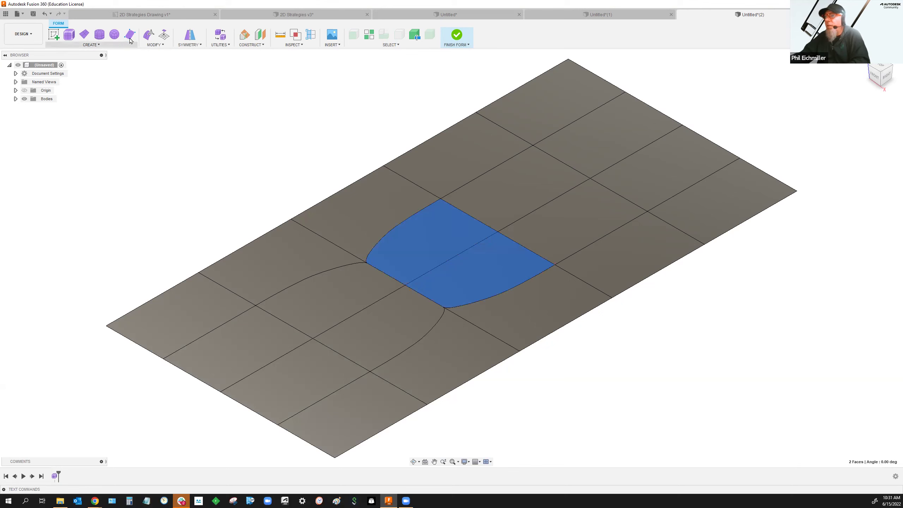
left_click(149, 36)
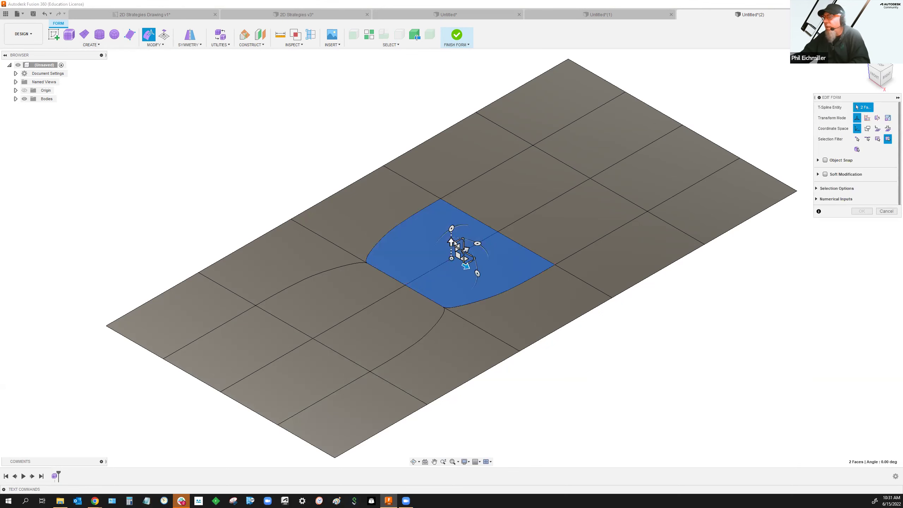
left_click_drag(453, 228, 455, 179)
middle_click_drag(604, 365, 606, 338, "shift")
left_click(862, 211)
mouse_move(777, 330)
middle_mouse_down("shift")
mouse_move(802, 335)
mouse_move(774, 343)
middle_mouse_up("shift")
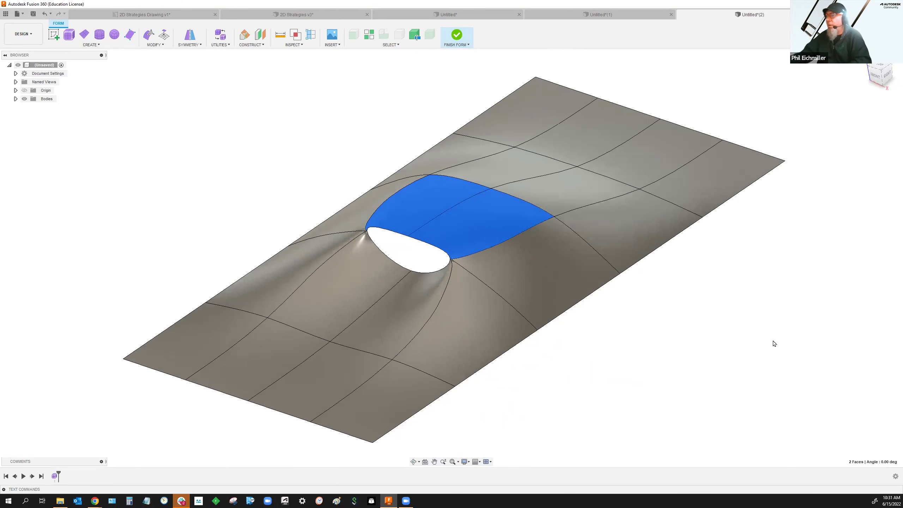
mouse_move(646, 351)
middle_mouse_down("shift")
mouse_move(665, 334)
mouse_move(621, 345)
mouse_move(633, 338)
middle_mouse_up("shift")
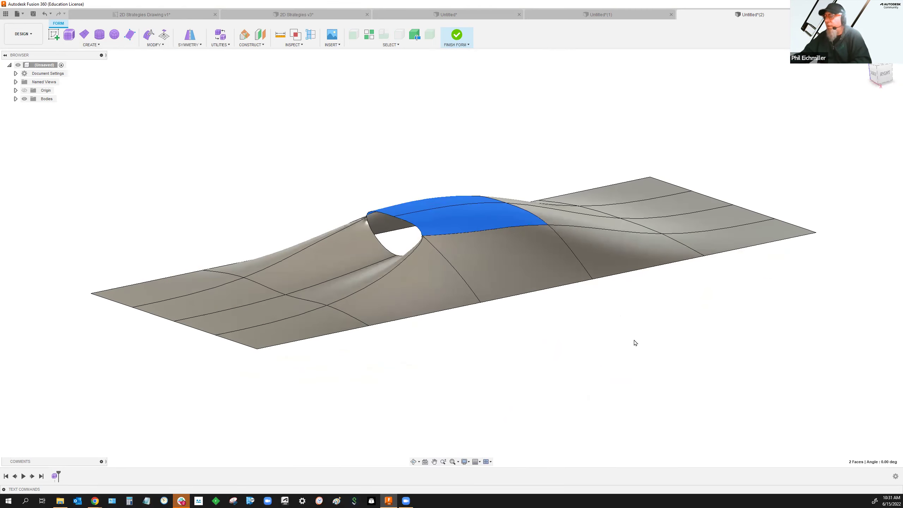
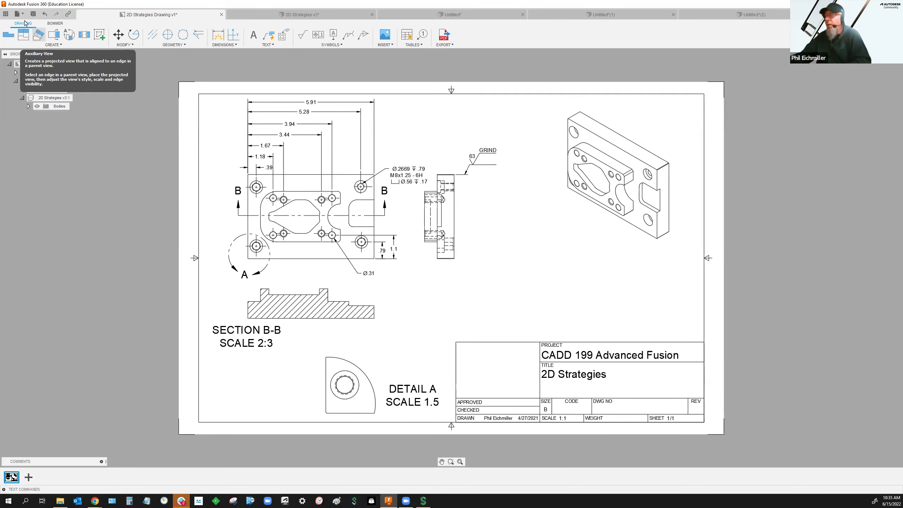
Switch to the 2D Strategies design and examine the tapped hole in the plate's angled corner face.
left_click(300, 15)
middle_click_drag(670, 340, 666, 316, "shift")
middle_click_drag(572, 328, 560, 262, "shift")
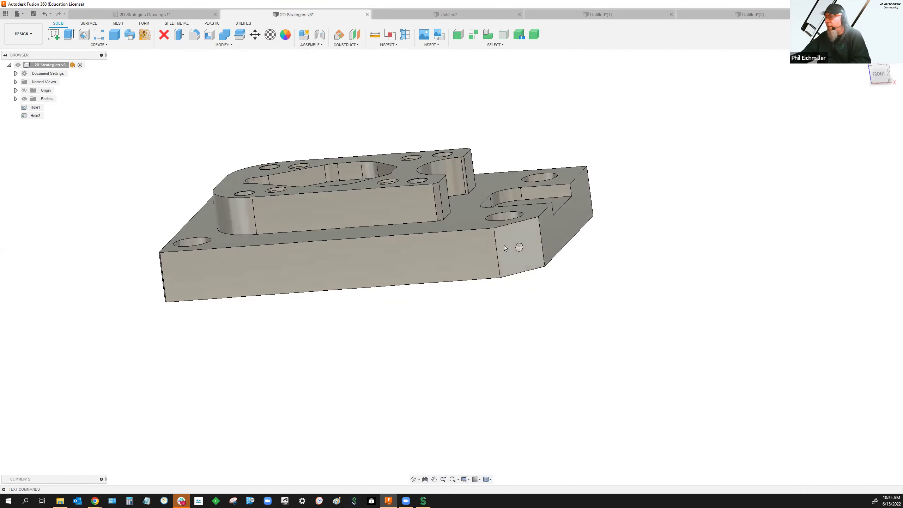
middle_click_drag(567, 313, 567, 368)
scroll(544, 392, "up", 5)
scroll(533, 370, "up", 3)
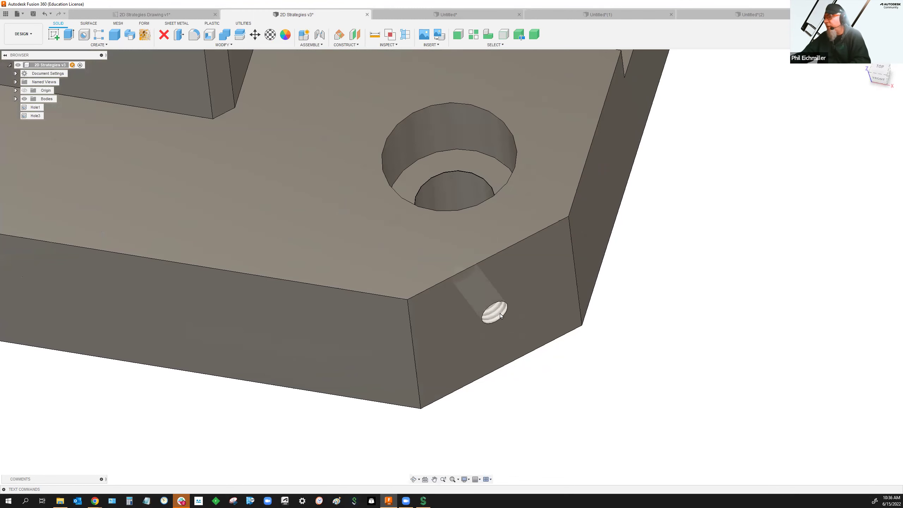
scroll(658, 381, "down", 1)
scroll(640, 366, "down", 6)
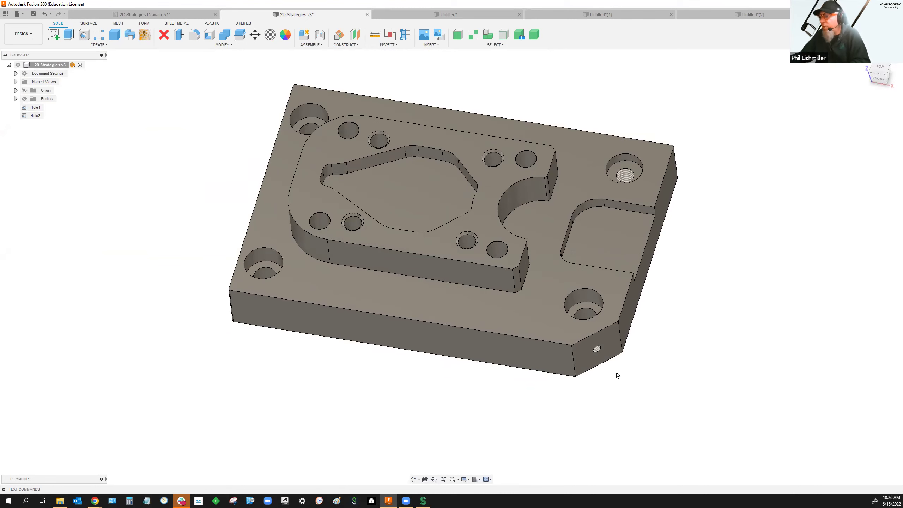
Examine how the angled corner face is oriented relative to the plate's top and front faces.
scroll(617, 376, "up", 5)
left_click(634, 372)
middle_click_drag(636, 373, 469, 310, "shift")
left_click(468, 325)
left_click(464, 350, "ctrl")
middle_click_drag(659, 389, 650, 343, "shift")
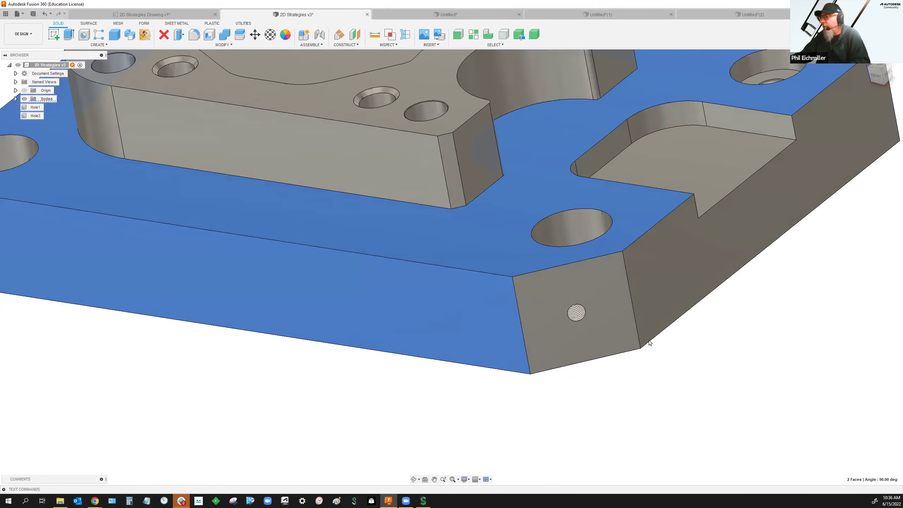
left_click(688, 369)
scroll(708, 355, "down", 3)
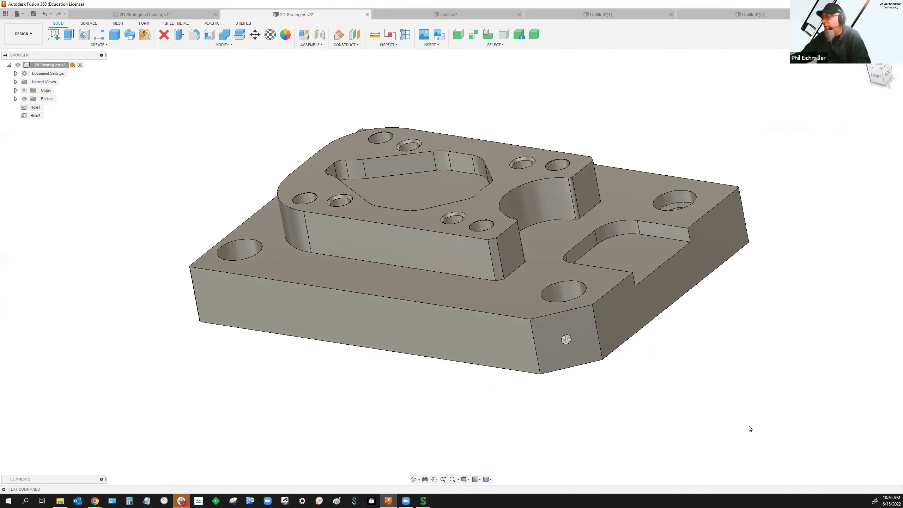
Save the 2D Strategies design as a new version and update the drawing to reference it.
left_click(34, 13)
left_click(450, 261)
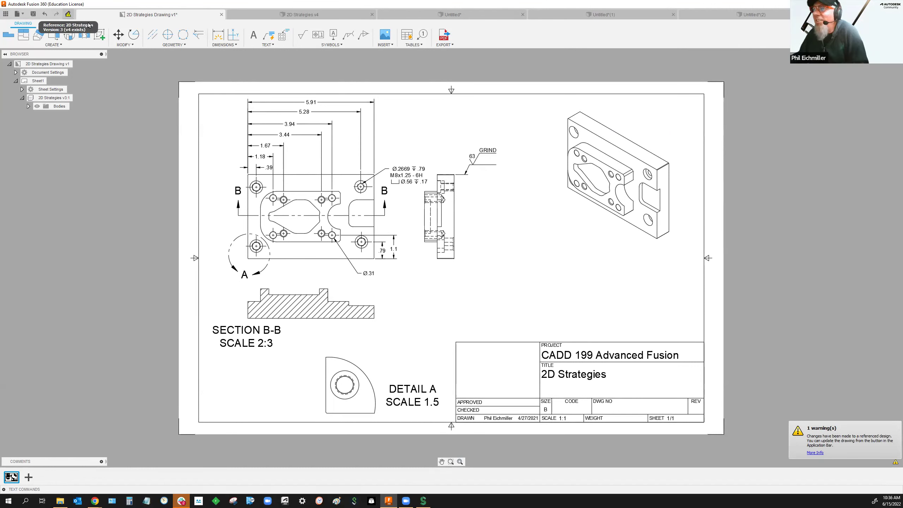
left_click(69, 15)
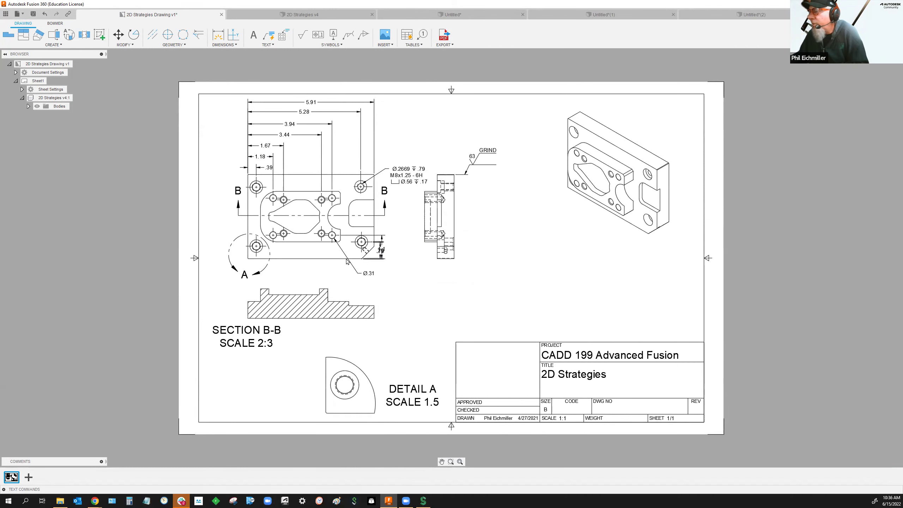
Separate the overlapping .79 and 1.1 vertical dimensions beside the plate's front view and move the Ø.31 callout to the lower left of its hole.
scroll(384, 262, "up", 1)
scroll(385, 261, "up", 7)
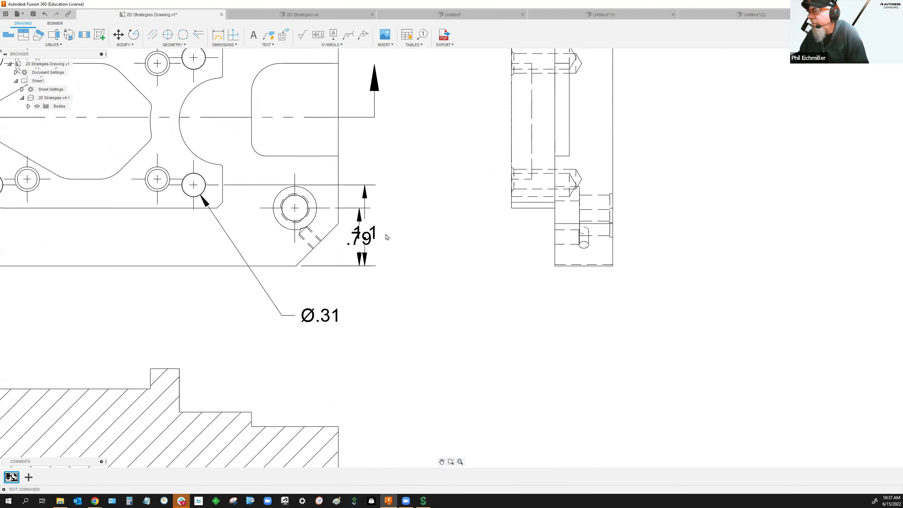
left_click(362, 235)
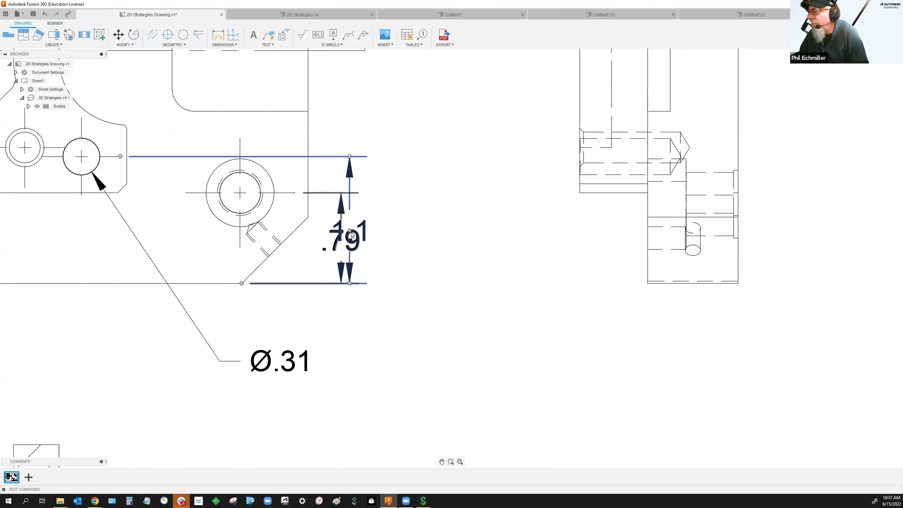
left_click_drag(351, 233, 448, 230)
left_click(354, 244)
left_click_drag(343, 241, 383, 241)
left_click(521, 326)
scroll(515, 329, "down", 5)
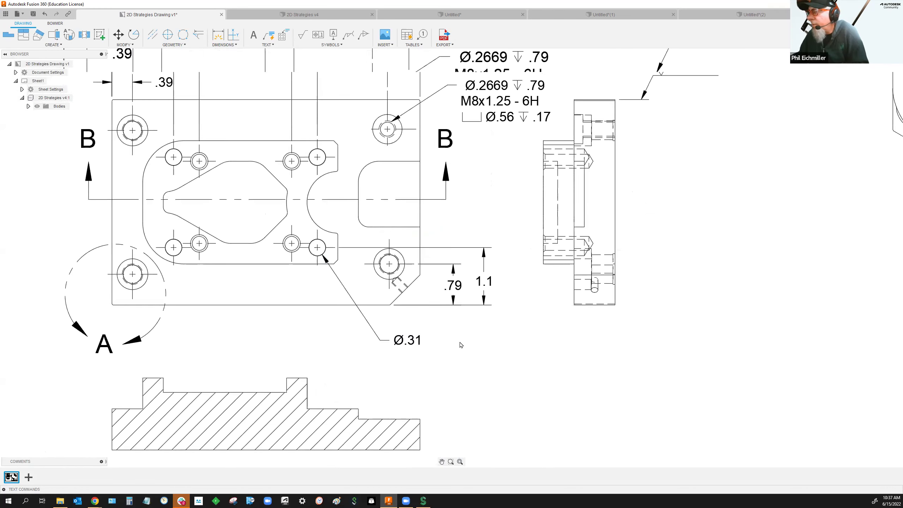
left_click_drag(409, 341, 272, 332)
left_click(272, 332)
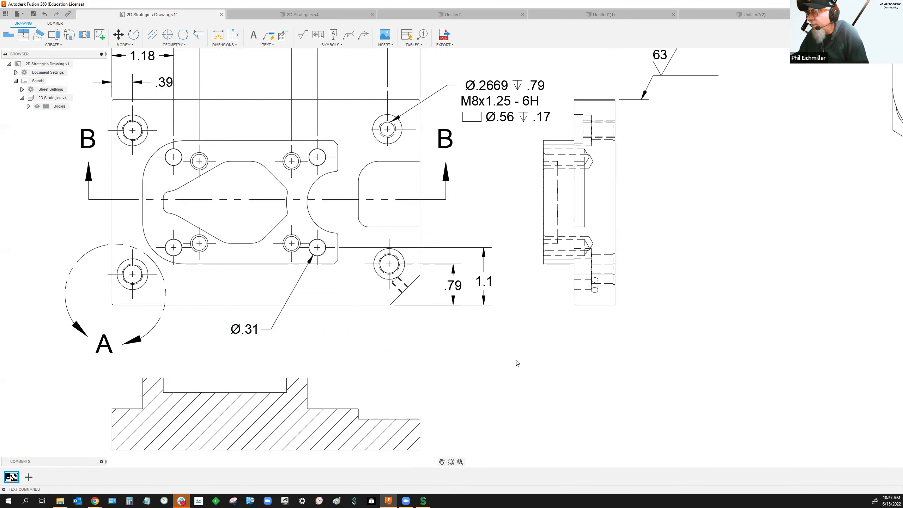
Add an auxiliary view projected from the front view's angled corner edge, keeping the parent's scale and placing it below the isometric view.
scroll(516, 363, "down", 3)
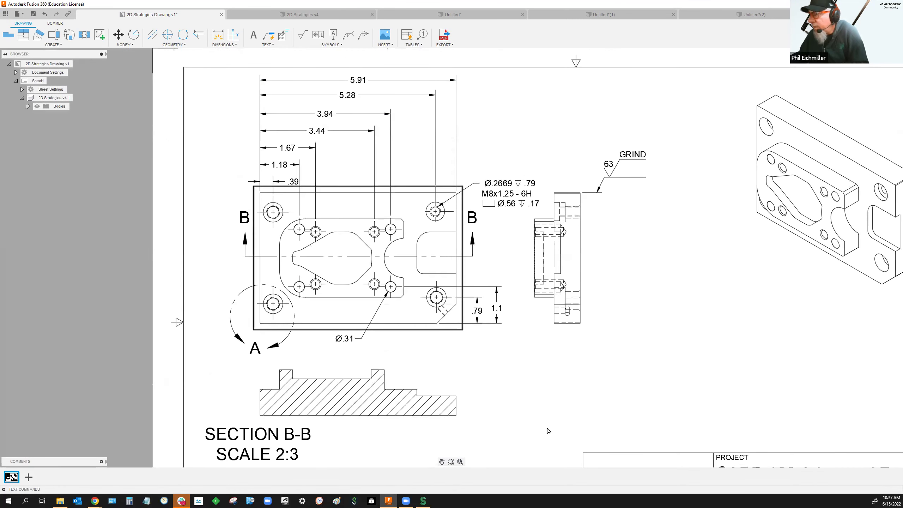
scroll(534, 397, "up", 1)
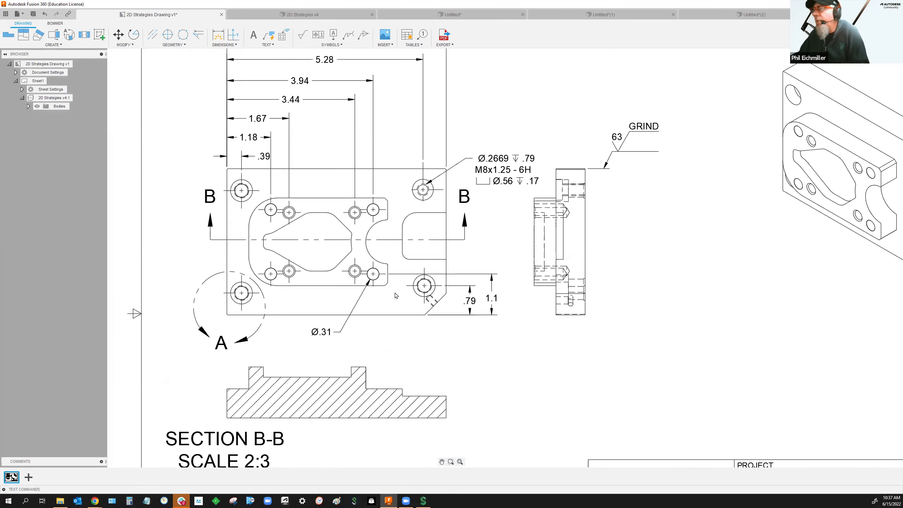
left_click(39, 35)
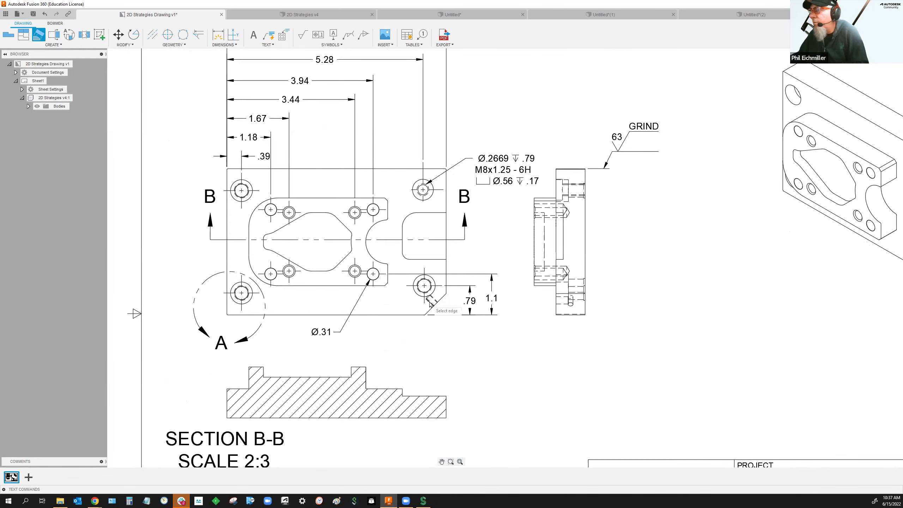
scroll(431, 314, "up", 3)
left_click(422, 306)
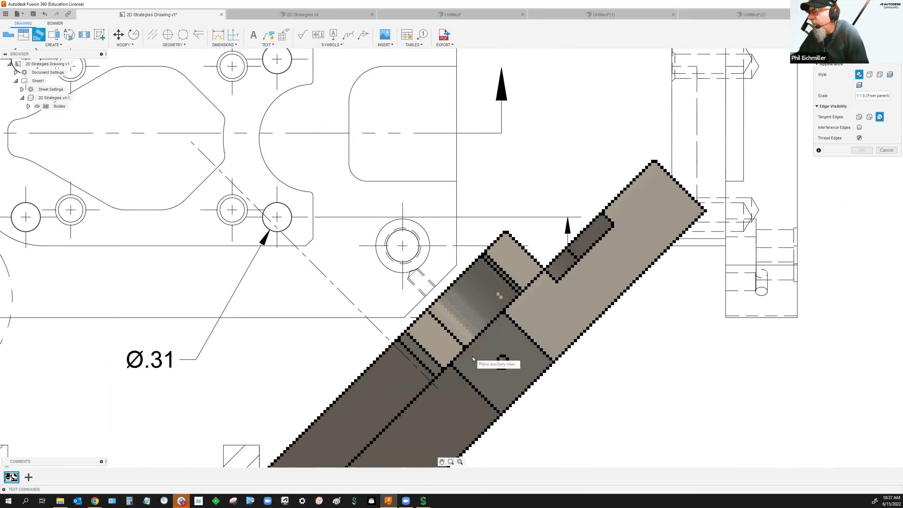
scroll(472, 355, "down", 3)
middle_click_drag(585, 401, 478, 295)
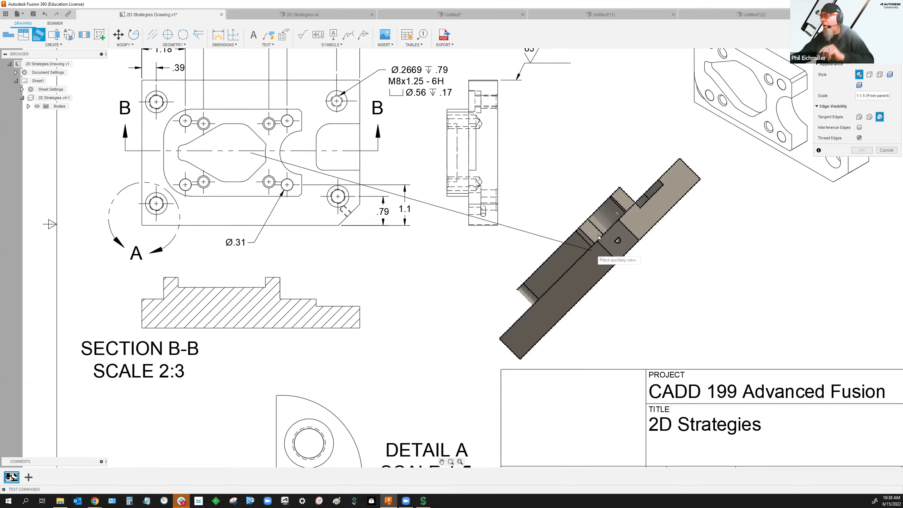
scroll(598, 254, "down", 2)
middle_click_drag(597, 254, 434, 265)
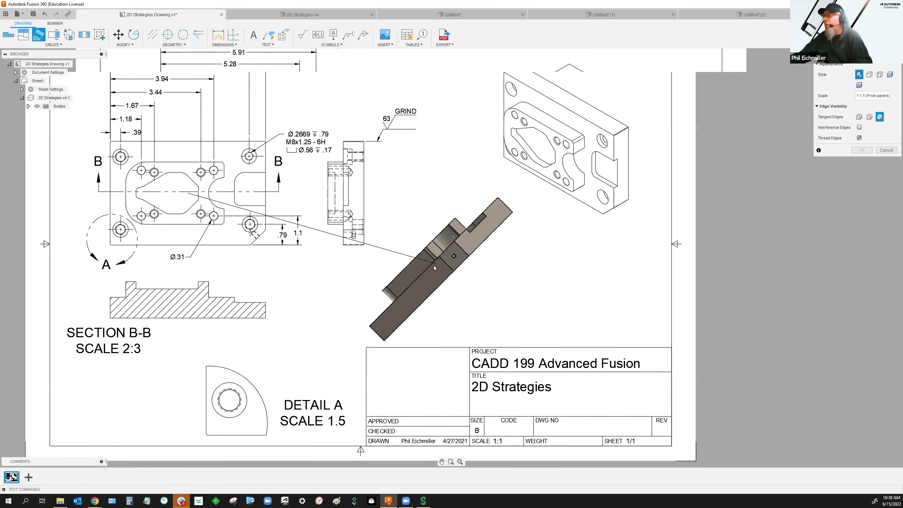
left_click(464, 256)
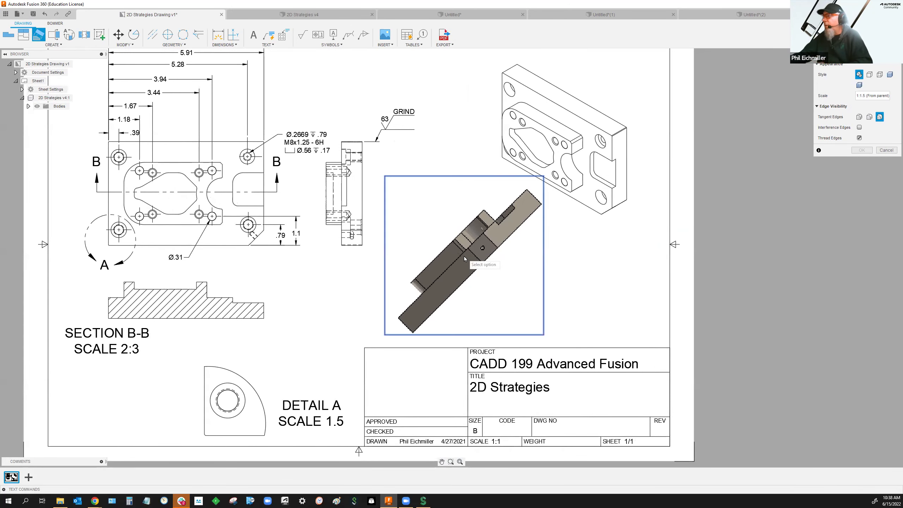
left_click(861, 150)
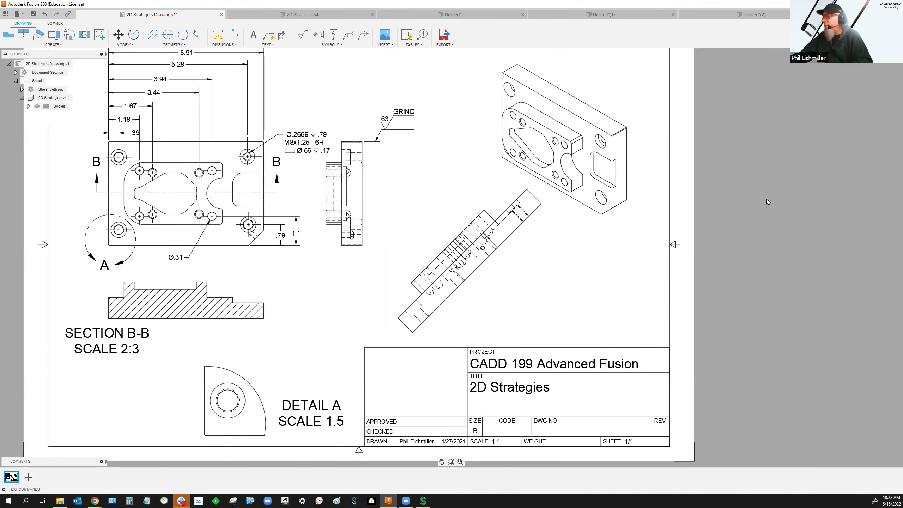
Move the isometric view slightly upward on the sheet to leave more room above the auxiliary view.
left_click(618, 156)
left_click(603, 180)
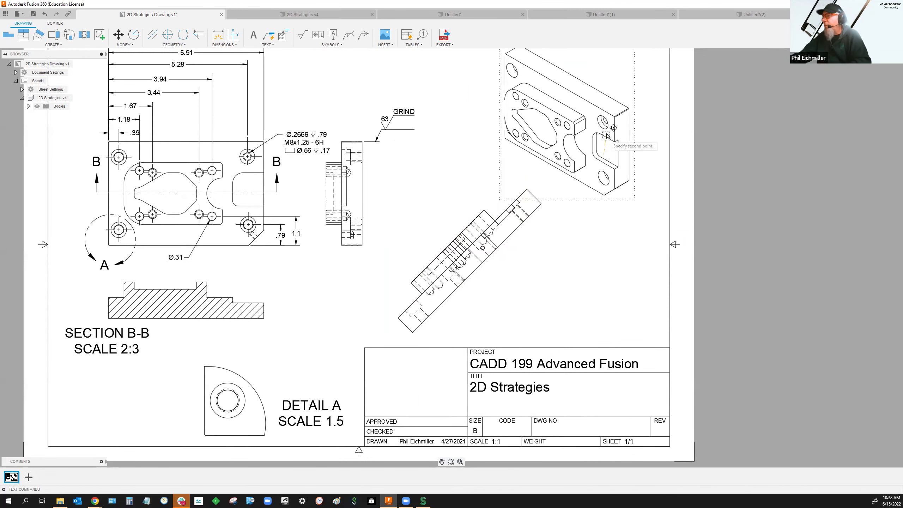
left_click(608, 154)
scroll(601, 218, "down", 2)
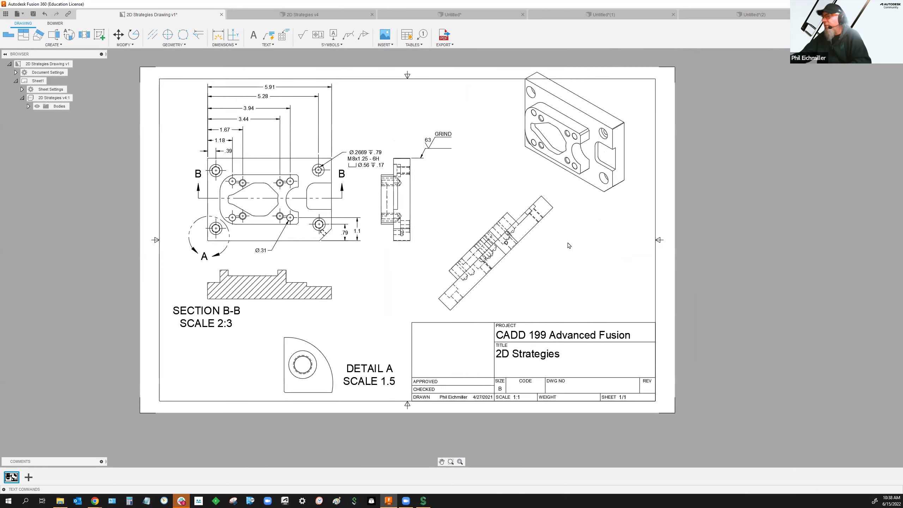
Set the auxiliary view's style to visible edges only so its hidden lines are turned off.
scroll(544, 251, "up", 1)
double_click(542, 249)
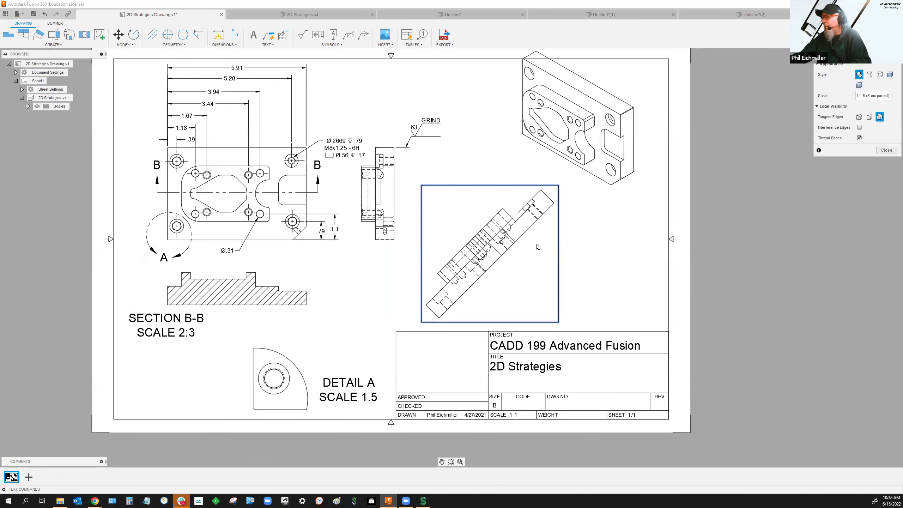
left_click(894, 96)
left_click(894, 96)
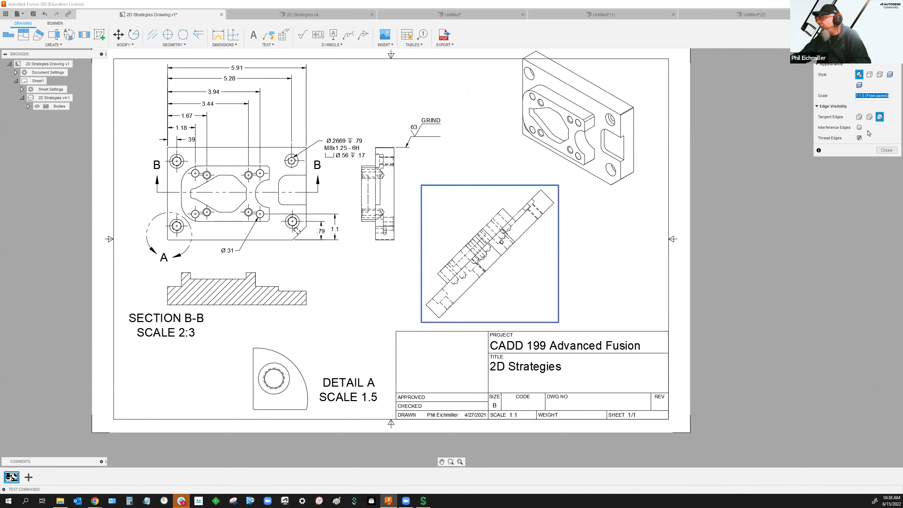
left_click_drag(860, 56, 798, 60)
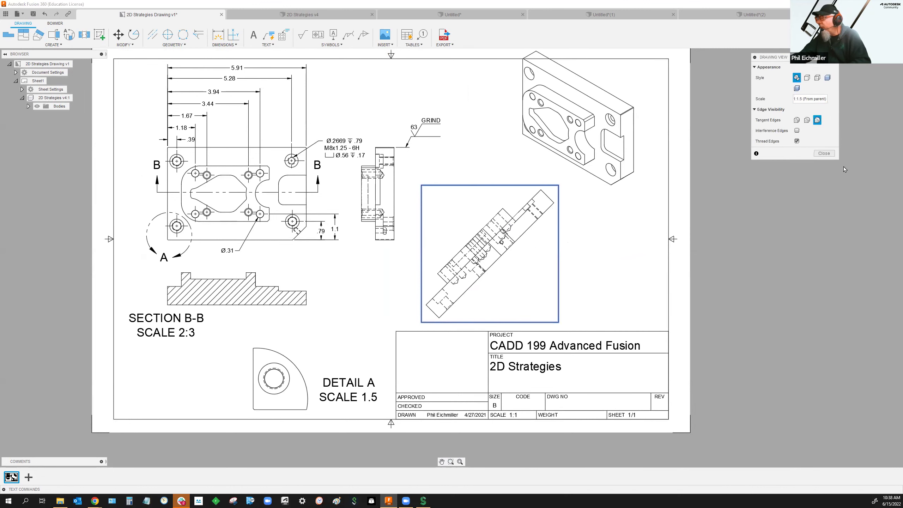
left_click_drag(836, 158, 856, 198)
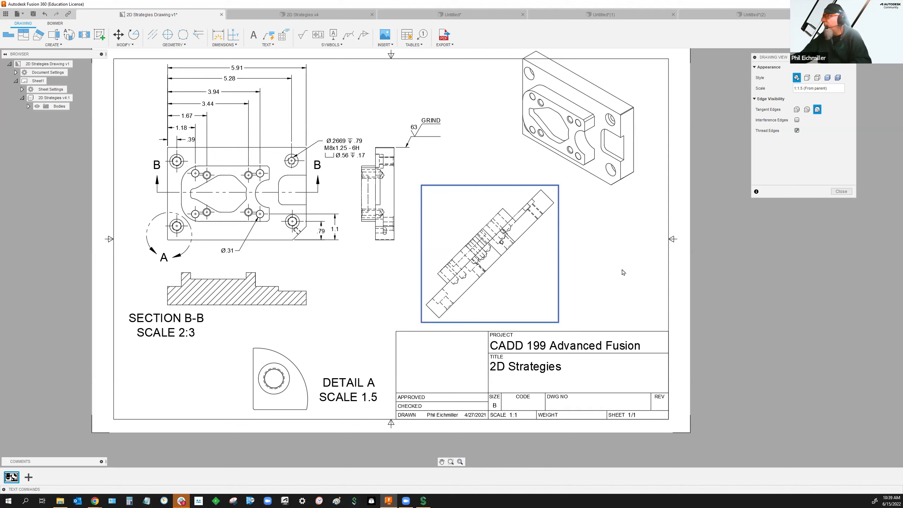
left_click(807, 78)
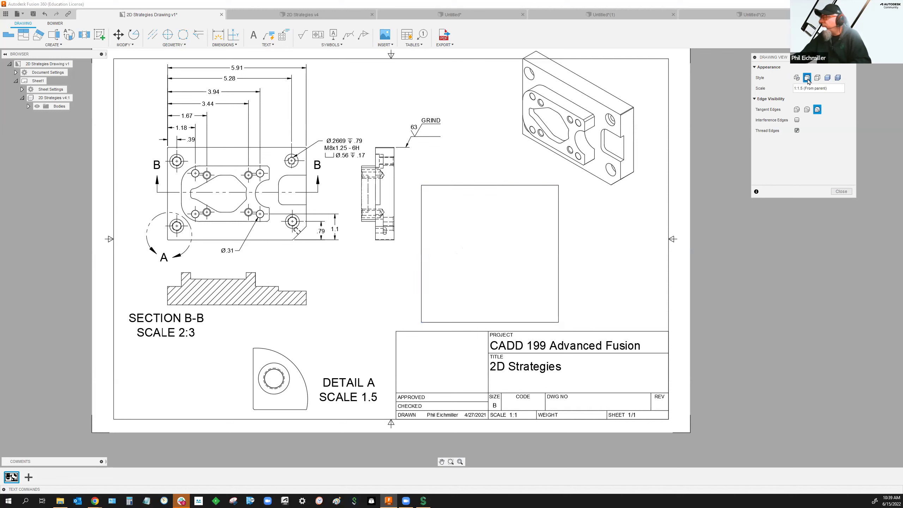
left_click(842, 192)
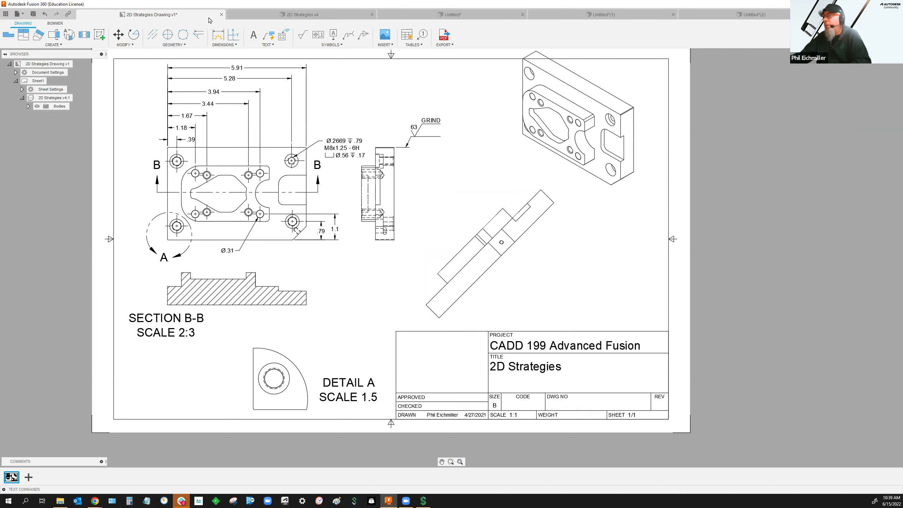
Add a center mark to the small hole on the angled face in the auxiliary view.
left_click(168, 34)
scroll(504, 247, "up", 5)
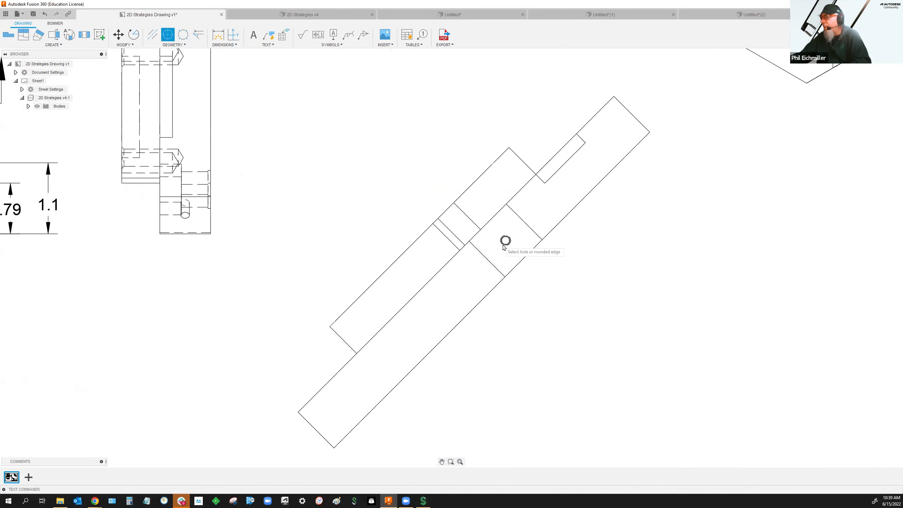
scroll(503, 248, "up", 1)
left_click(506, 240)
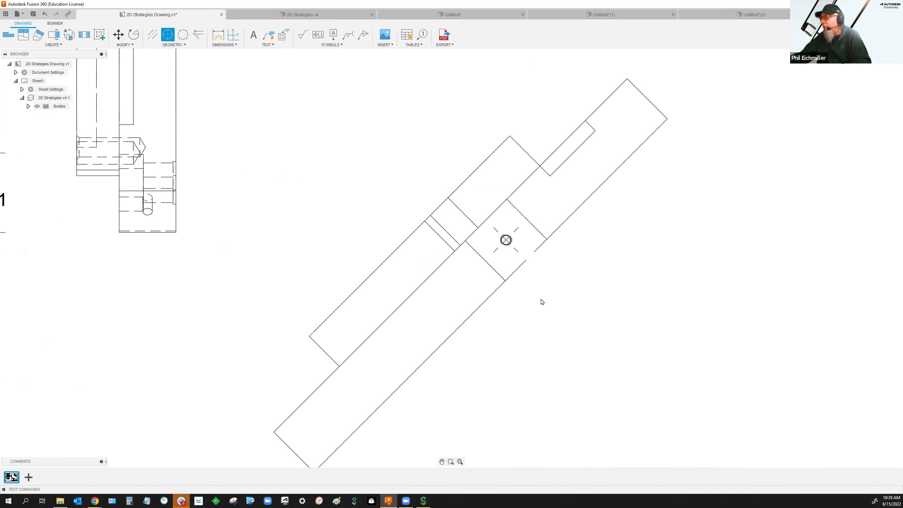
left_click(100, 35)
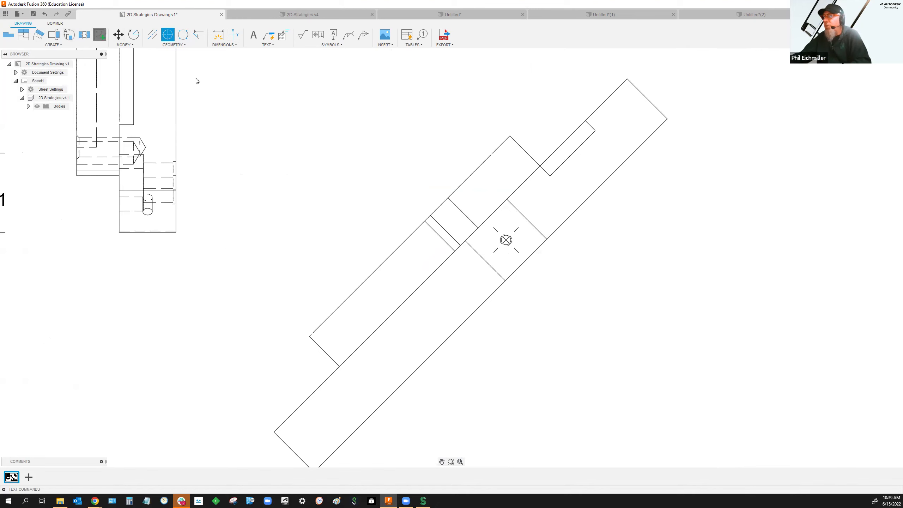
left_click(883, 140)
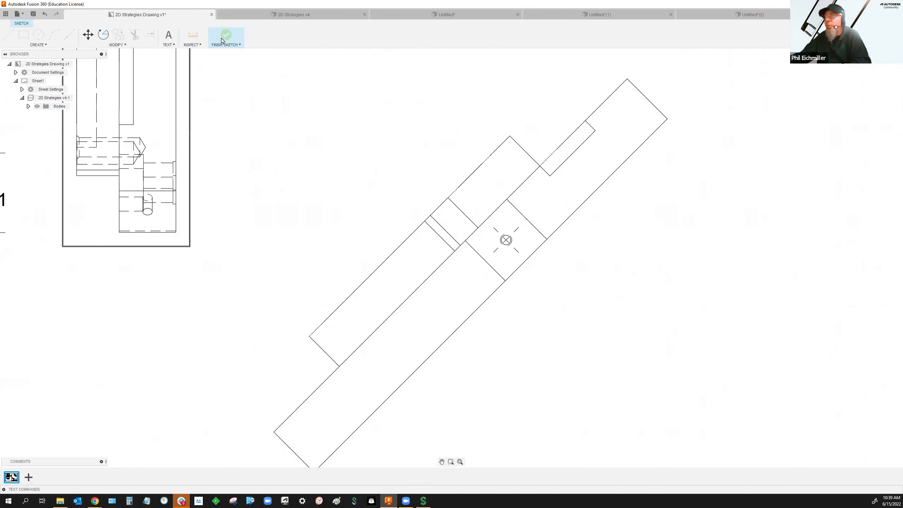
left_click(222, 39)
Dimension the small hole's center from the plate's long outer edge and from the lower side edge of the angled face.
left_click(221, 37)
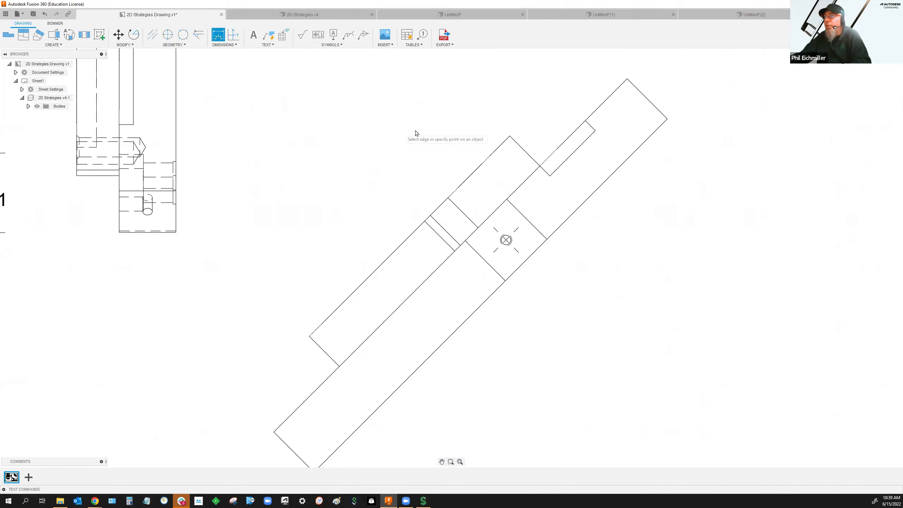
left_click(515, 237)
left_click(547, 239)
left_click(629, 177)
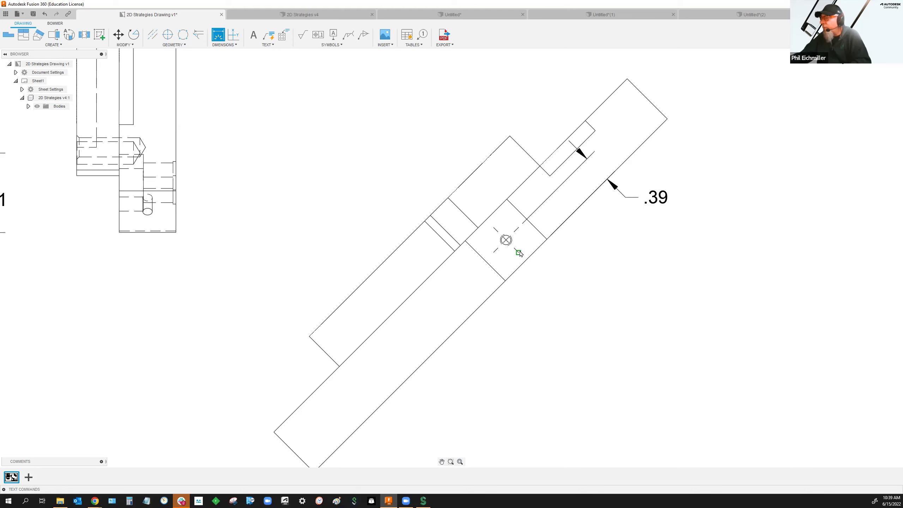
left_click(506, 240)
left_click(508, 277)
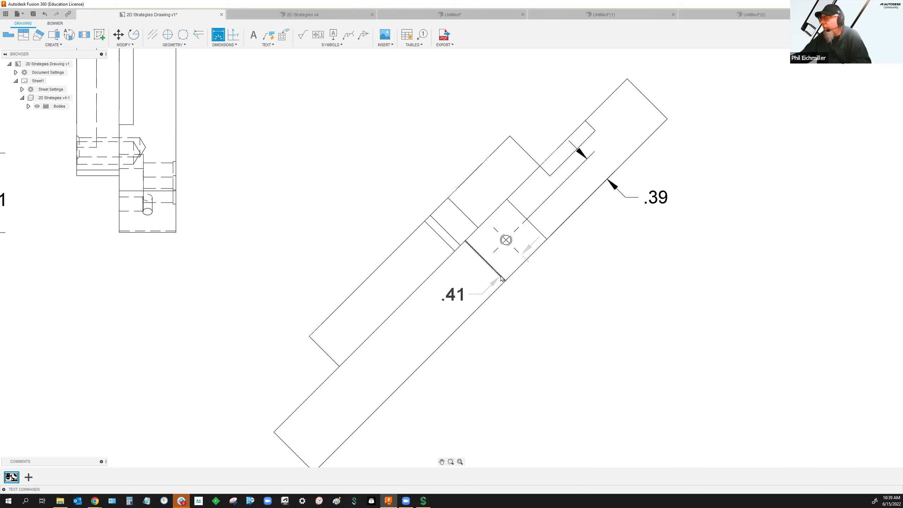
left_click(535, 310)
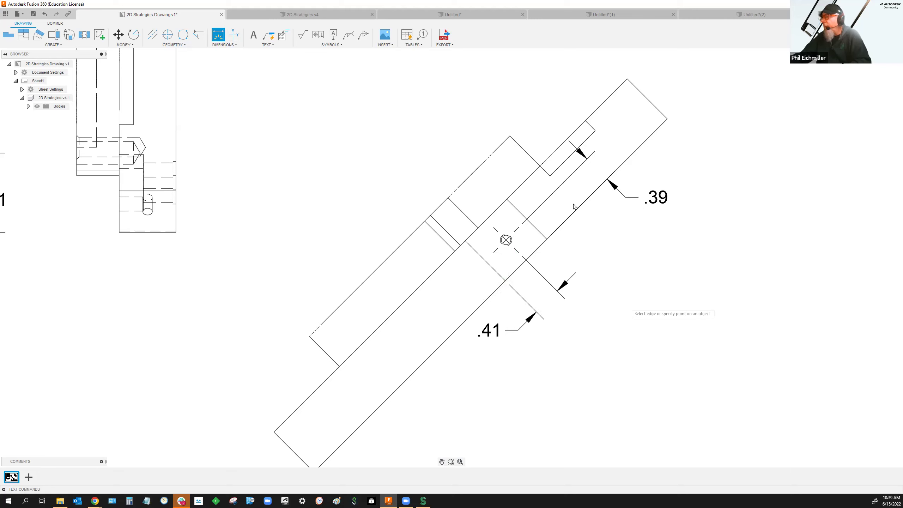
Add a hole and thread note to the small hole in the auxiliary view, placing the text to its right.
left_click(284, 36)
left_click(506, 240)
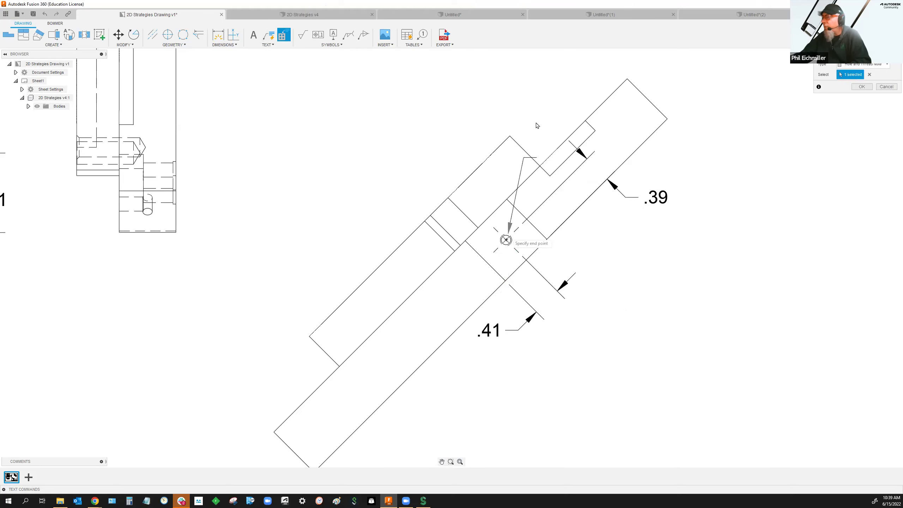
left_click(659, 249)
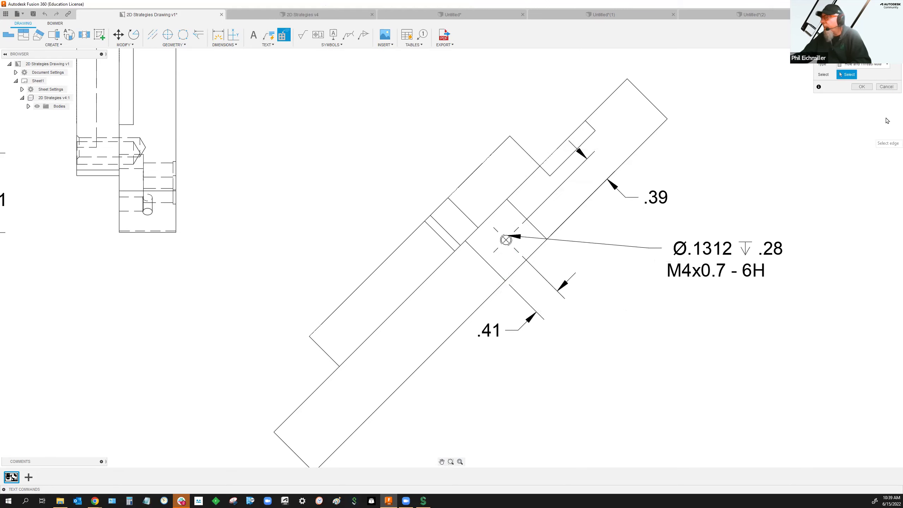
left_click(862, 86)
Reattach the hole note's leader arrowhead to the right side of the small hole's circle.
scroll(688, 339, "down", 2)
scroll(688, 339, "down", 3)
scroll(666, 308, "up", 6)
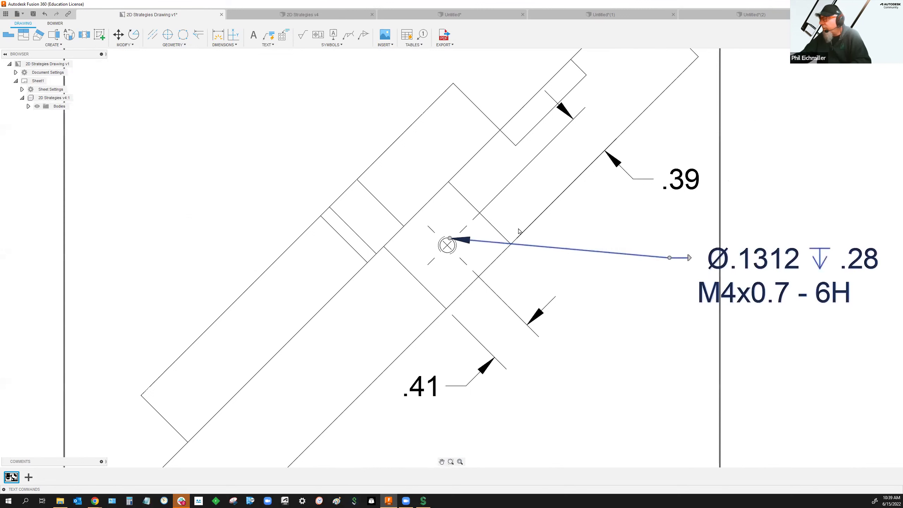
left_click(450, 238)
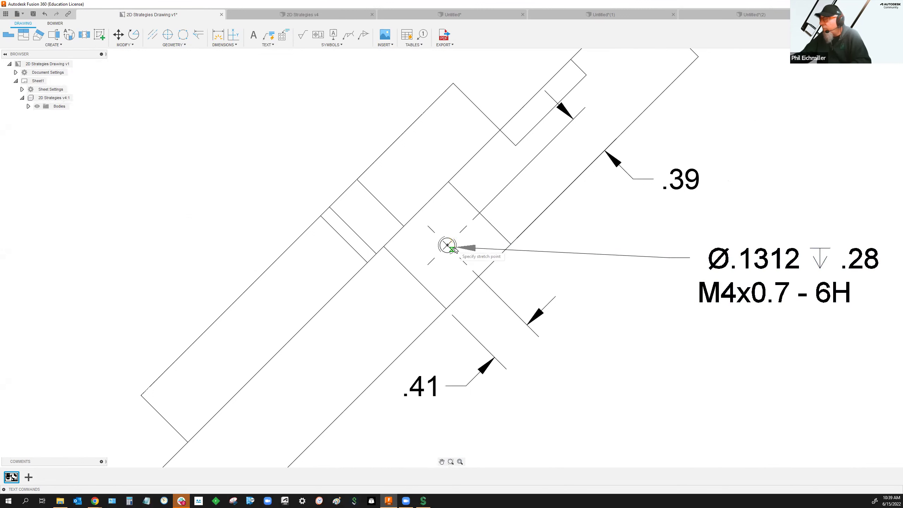
left_click(456, 250)
scroll(455, 249, "up", 5)
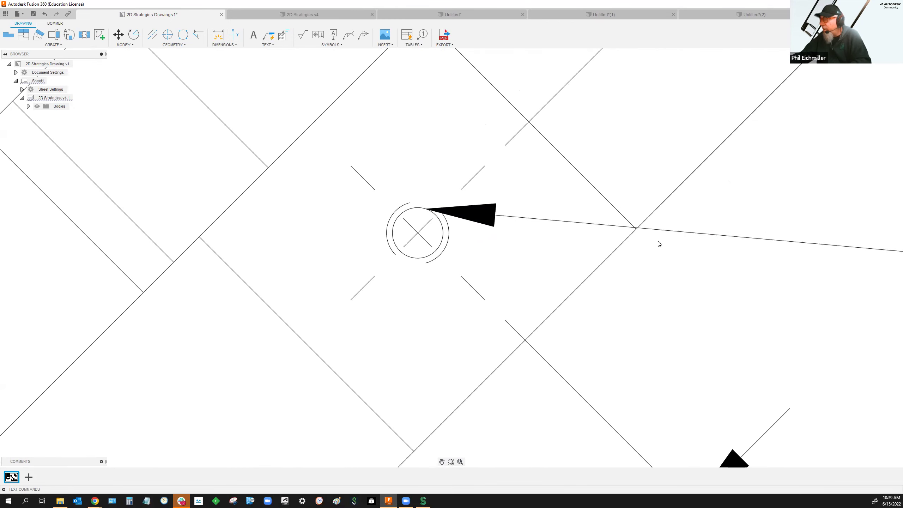
left_click(686, 233)
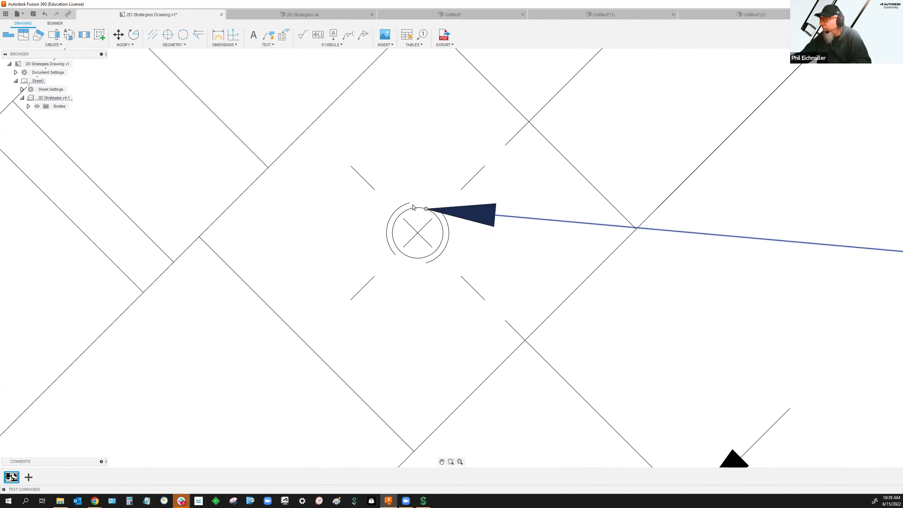
left_click(425, 209)
left_click(443, 237)
scroll(623, 323, "down", 6)
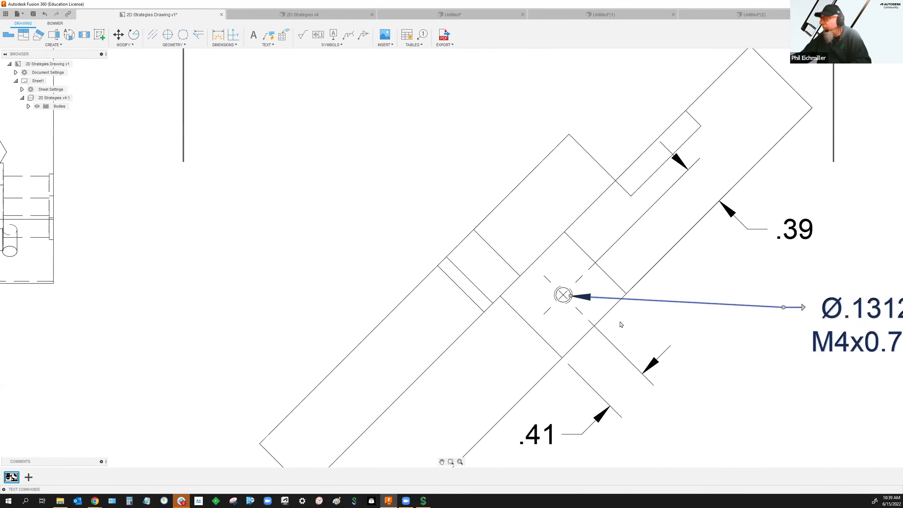
left_click(782, 339)
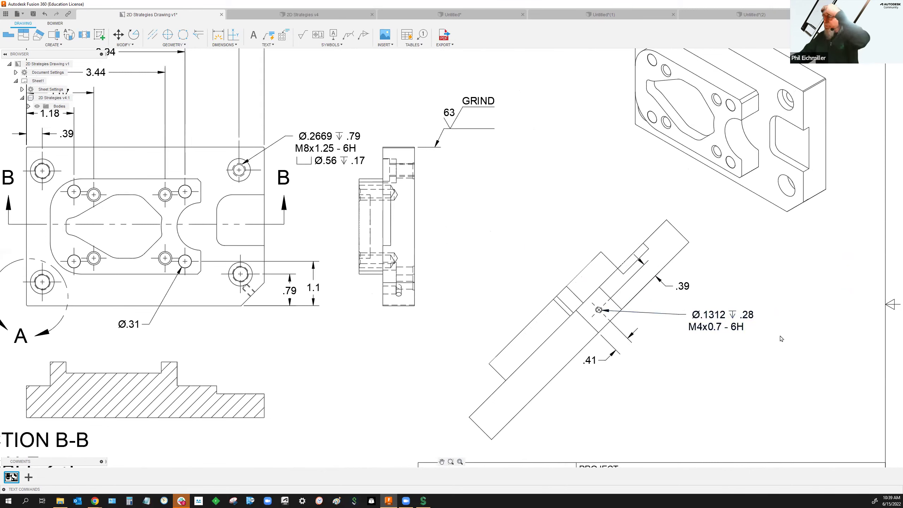
Move the auxiliary view's M4x0.7 hole note lower, farther below the .39 dimension.
scroll(781, 339, "down", 4)
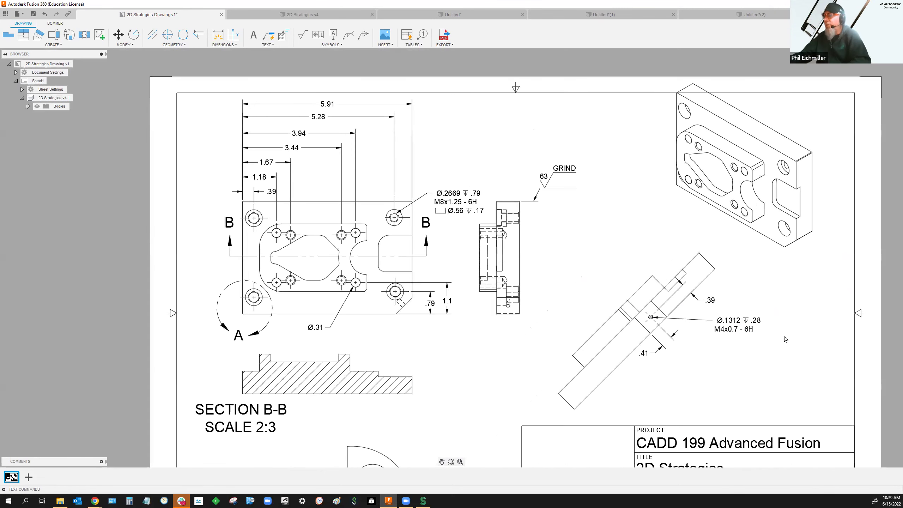
scroll(748, 314, "up", 2)
scroll(729, 302, "down", 4)
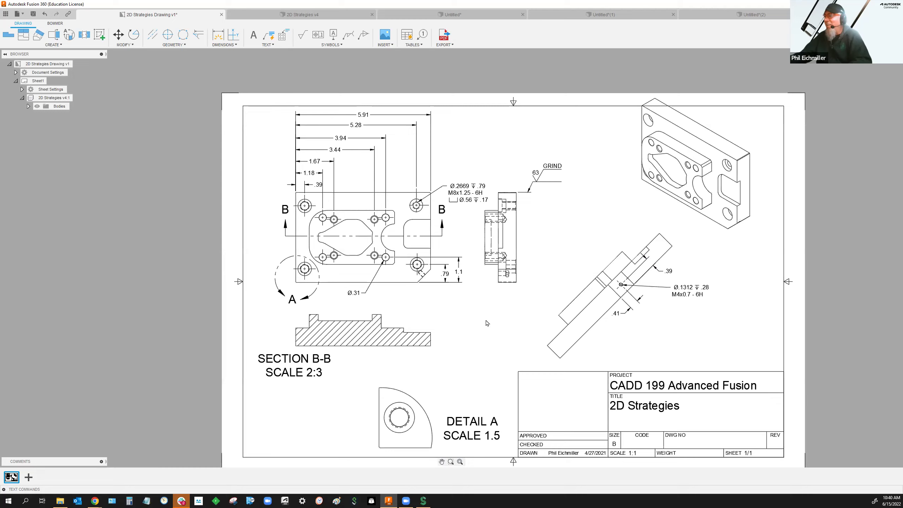
scroll(477, 315, "up", 2)
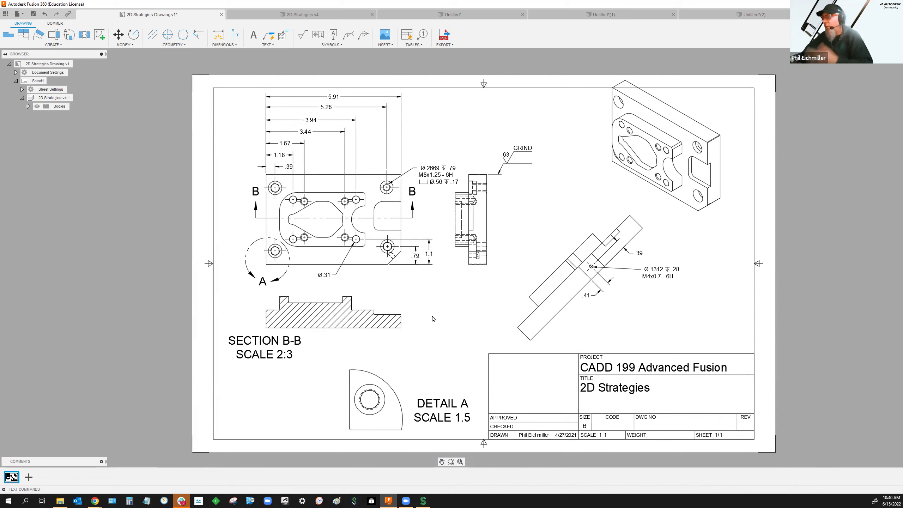
left_click(656, 272)
left_click_drag(641, 275, 641, 290)
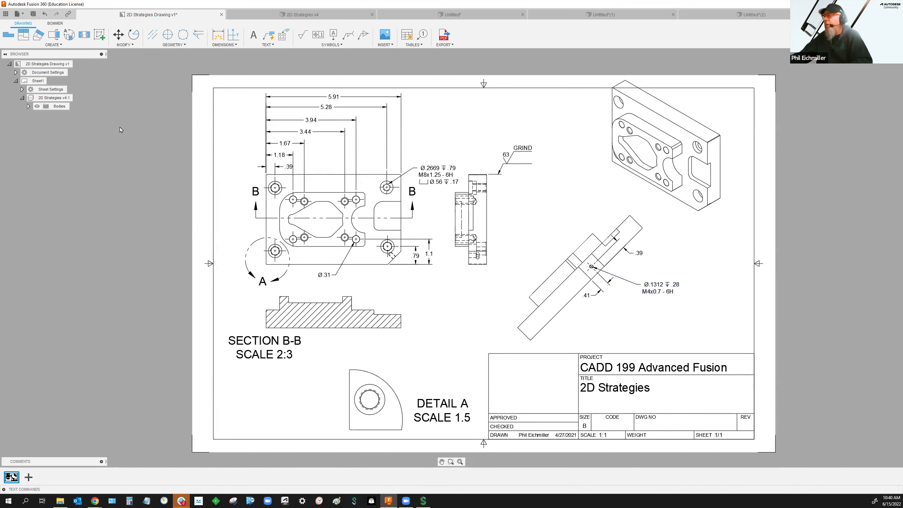
Switch to the 2D Strategies model and examine its named views TOP, FRONT, RIGHT and HOME.
left_click(303, 14)
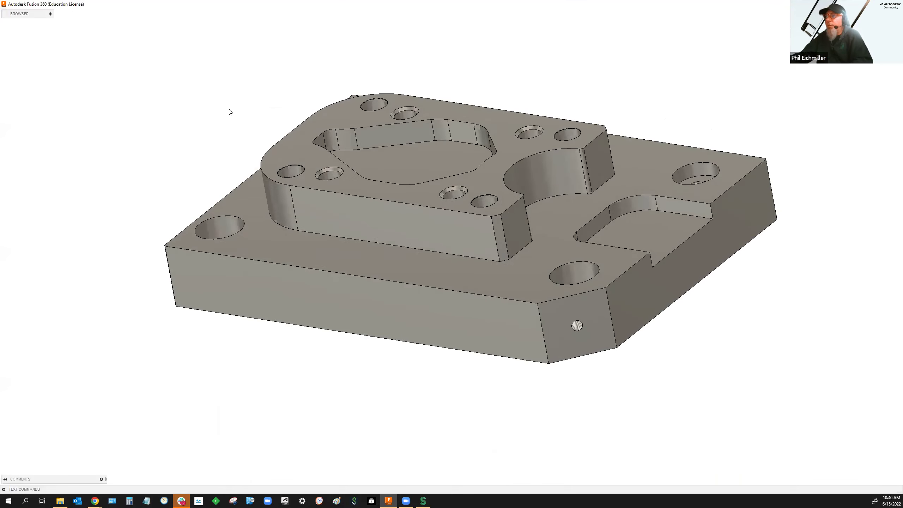
left_click(15, 82)
left_click(48, 84)
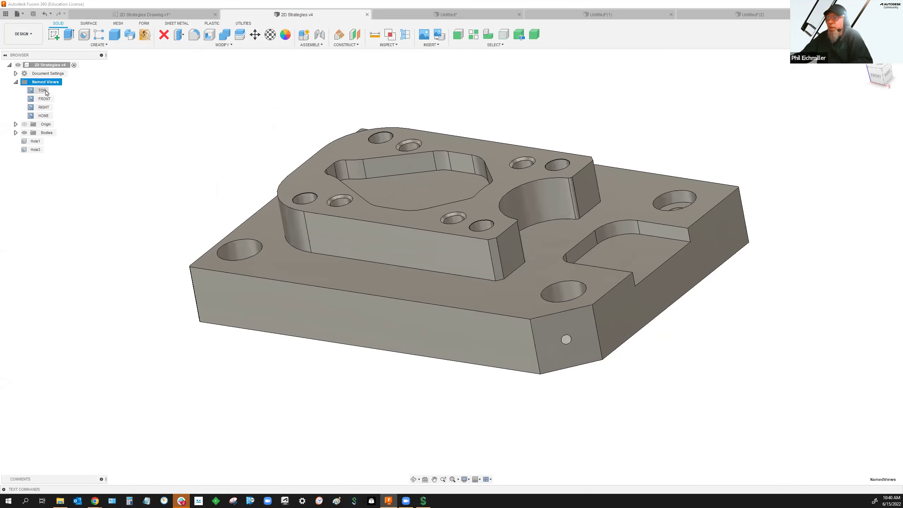
left_click(43, 91)
left_click(44, 100)
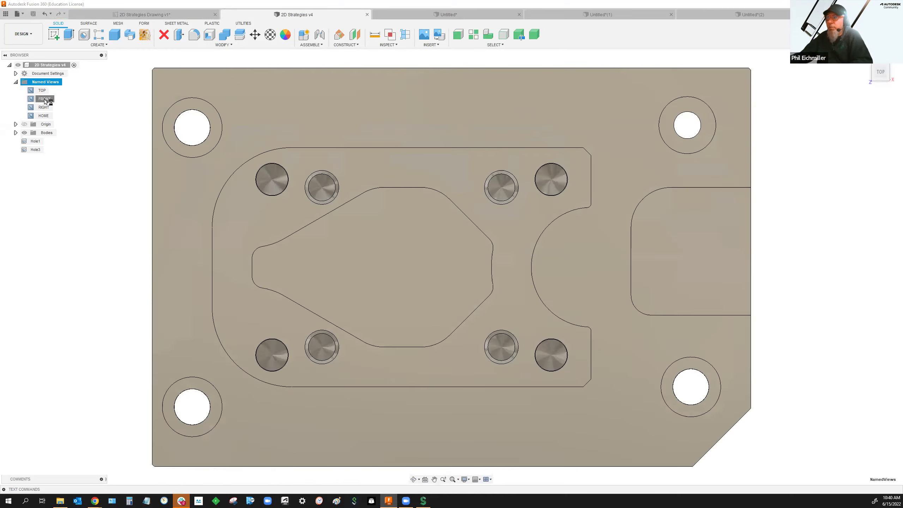
left_click(44, 107)
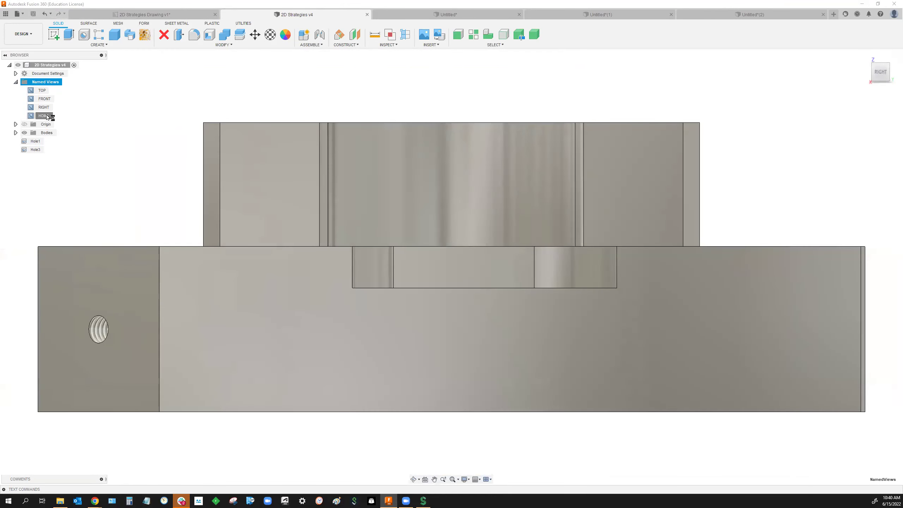
left_click(44, 116)
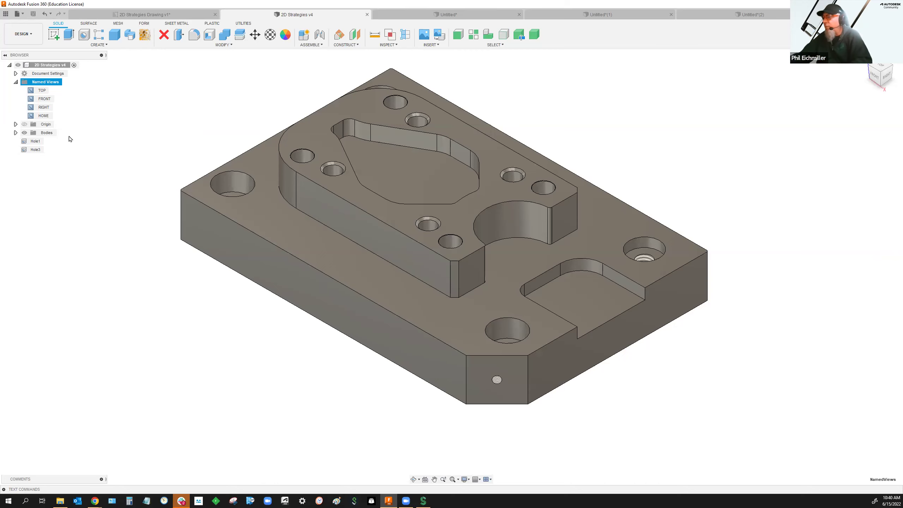
Orient the view straight onto the angled corner face with the small hole and save it as a new named view.
left_click(477, 372)
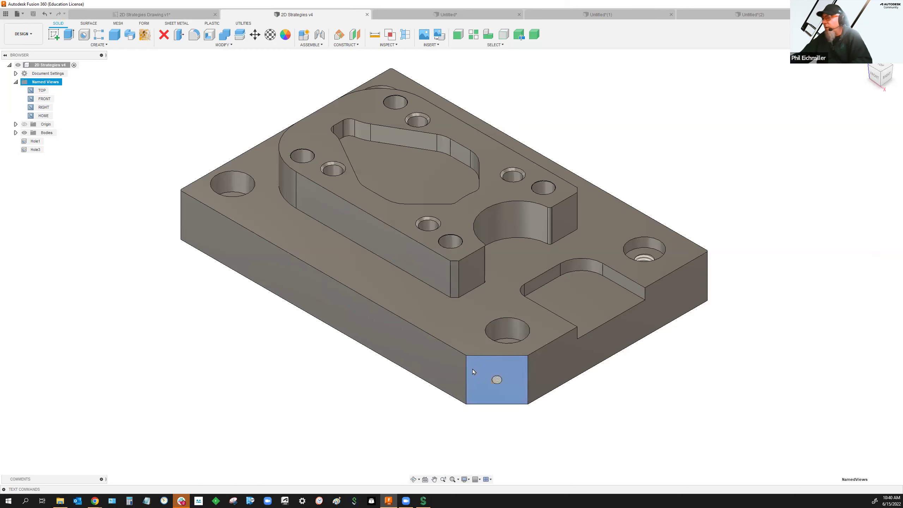
left_click(425, 479)
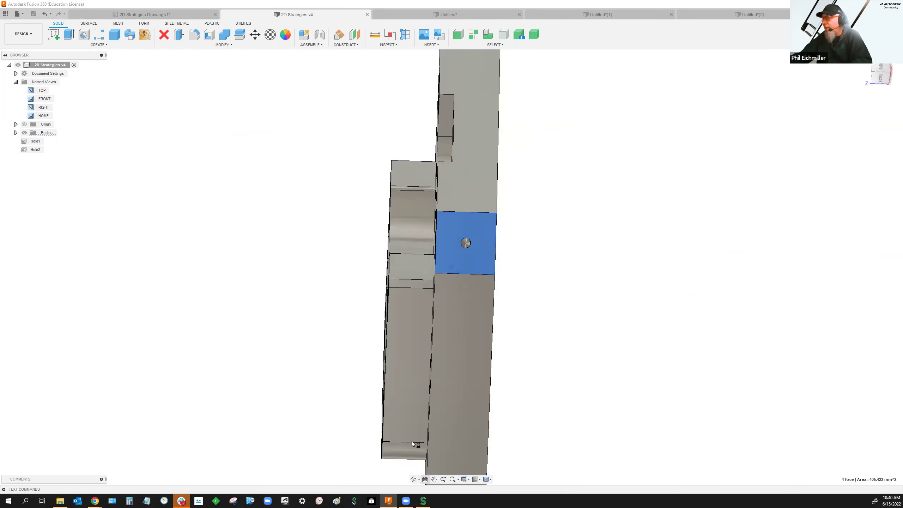
left_click(61, 84)
right_click(54, 82)
left_click(65, 117)
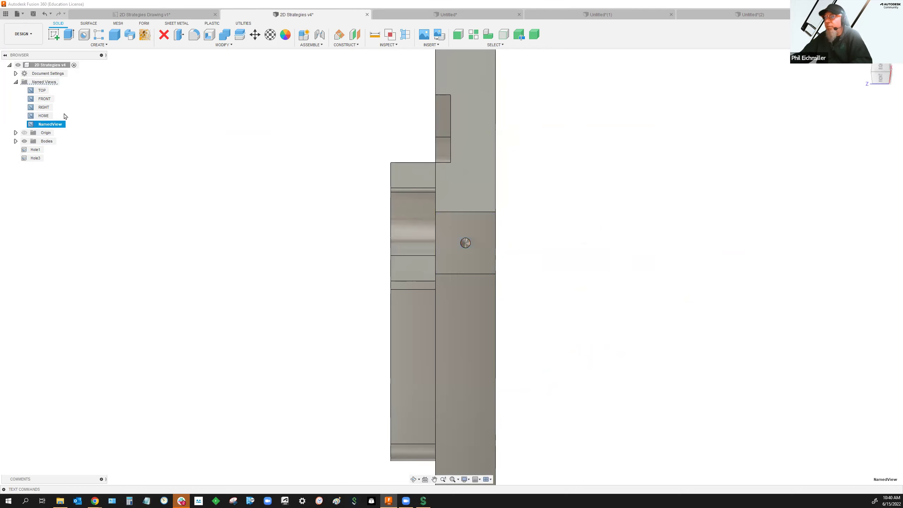
Rename the new named view as "Alternate to aux view in drawing".
type("A")
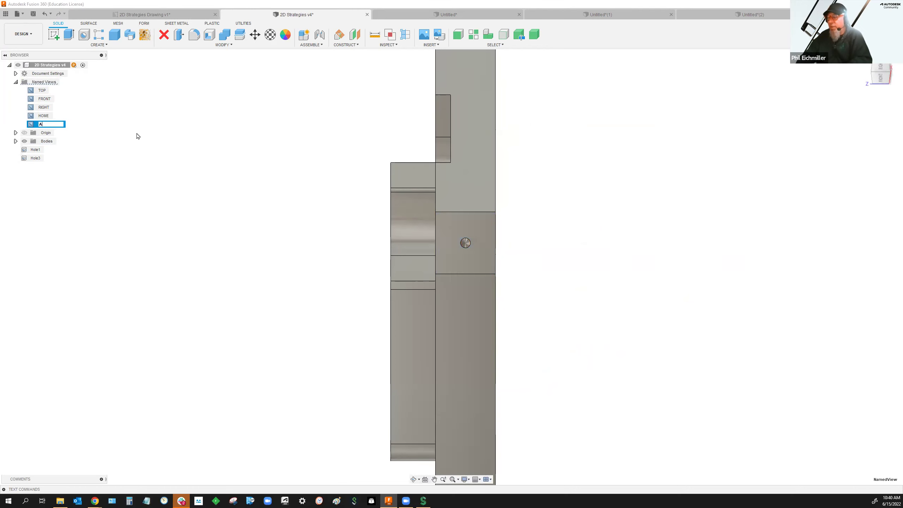
type("lternate to au")
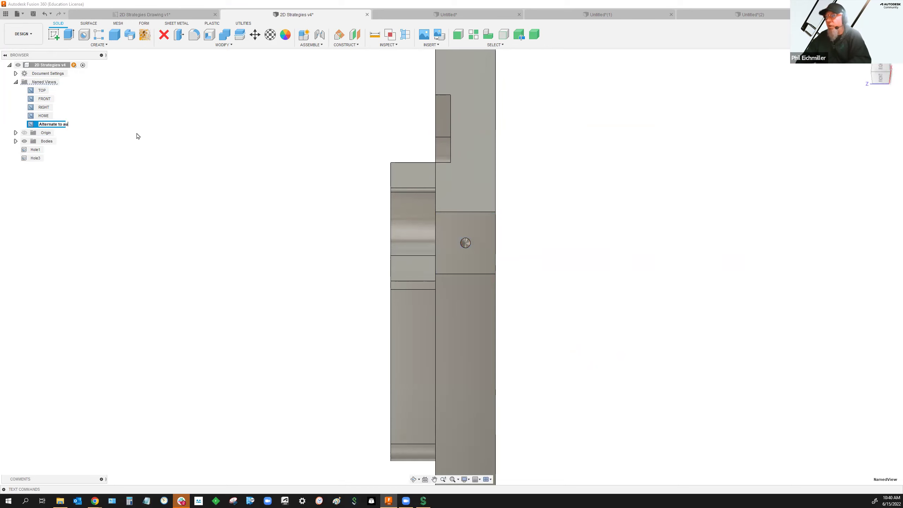
type("x view in drawing")
key("Return")
left_click(192, 155)
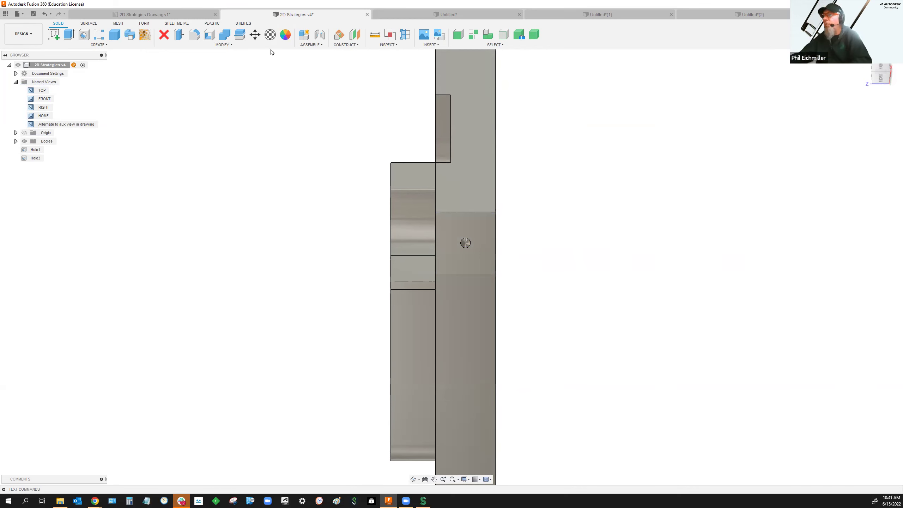
Save the 2D Strategies model with its added named view.
left_click(144, 15)
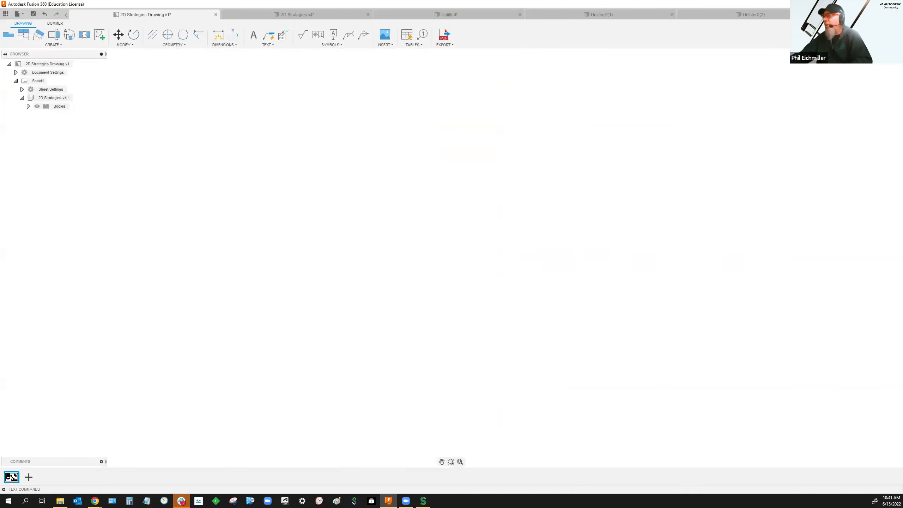
left_click(319, 15)
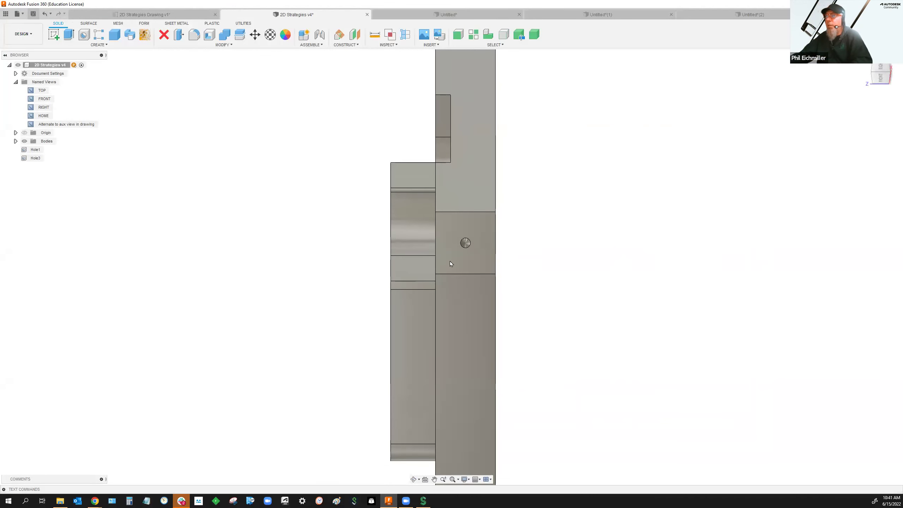
left_click(33, 13)
left_click(451, 260)
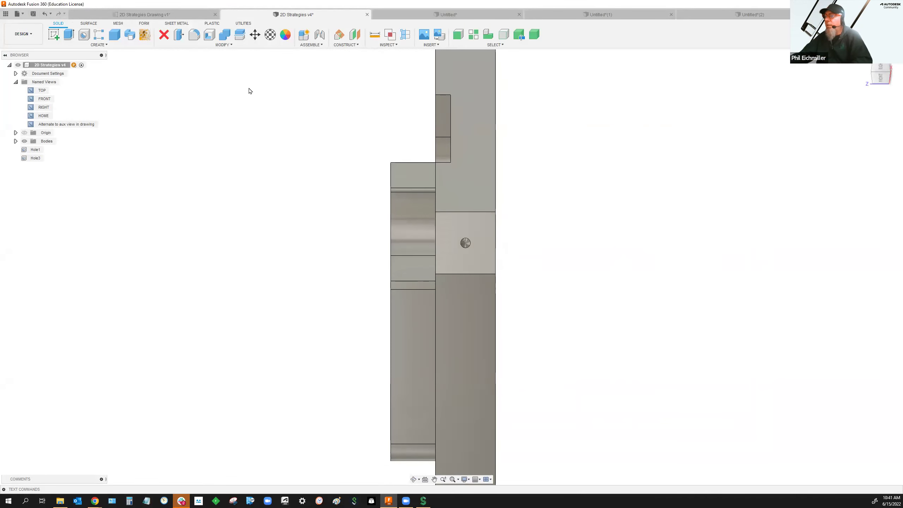
Update the 2D Strategies drawing to the changed model and move the isometric view slightly right and down on the sheet.
left_click(154, 16)
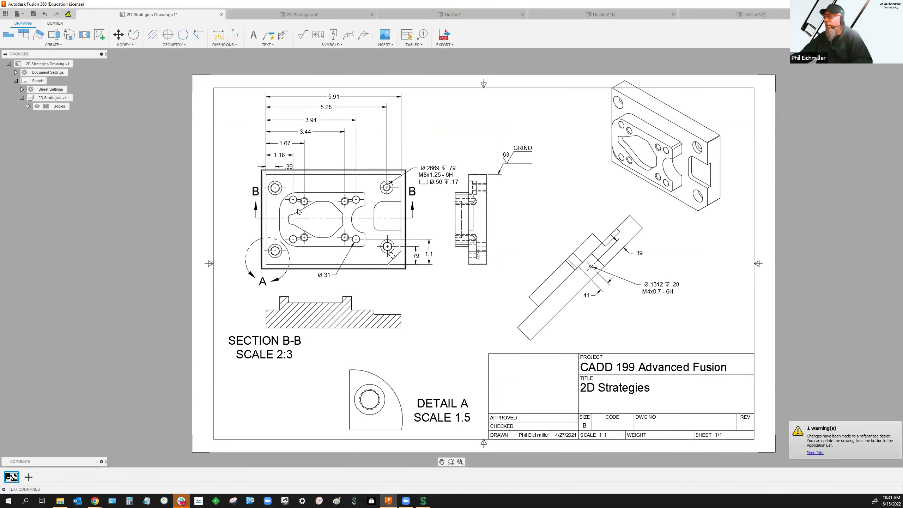
left_click(695, 174)
left_click(701, 190)
left_click(721, 178)
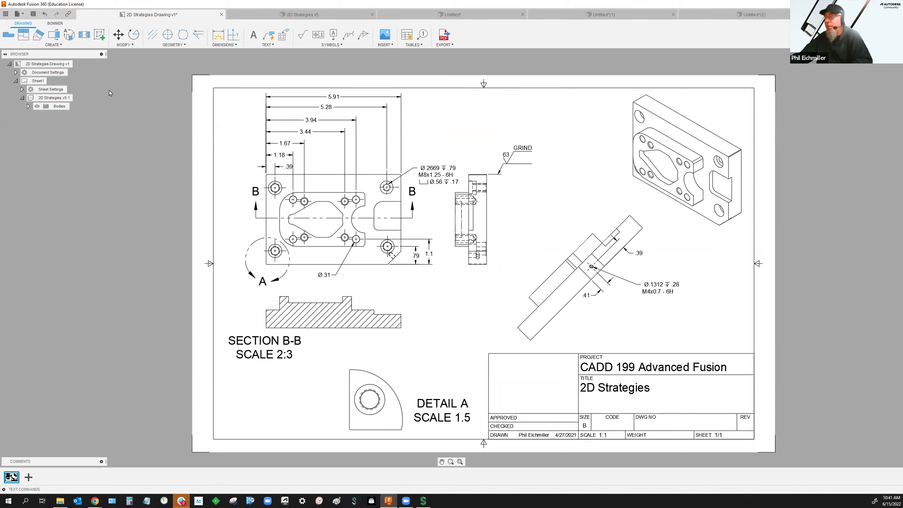
Place a base view with the "Alternate to aux view in drawing" orientation at 1:2 scale, above the auxiliary view.
left_click(9, 35)
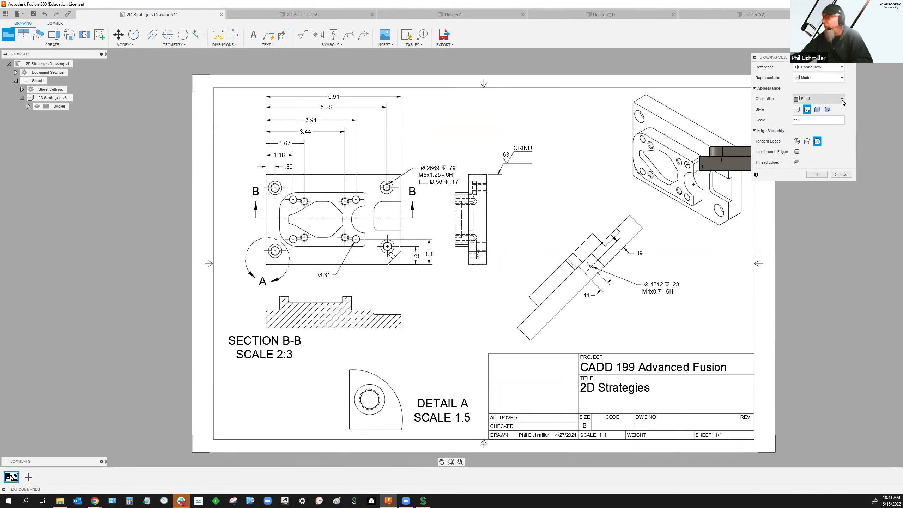
left_click(842, 100)
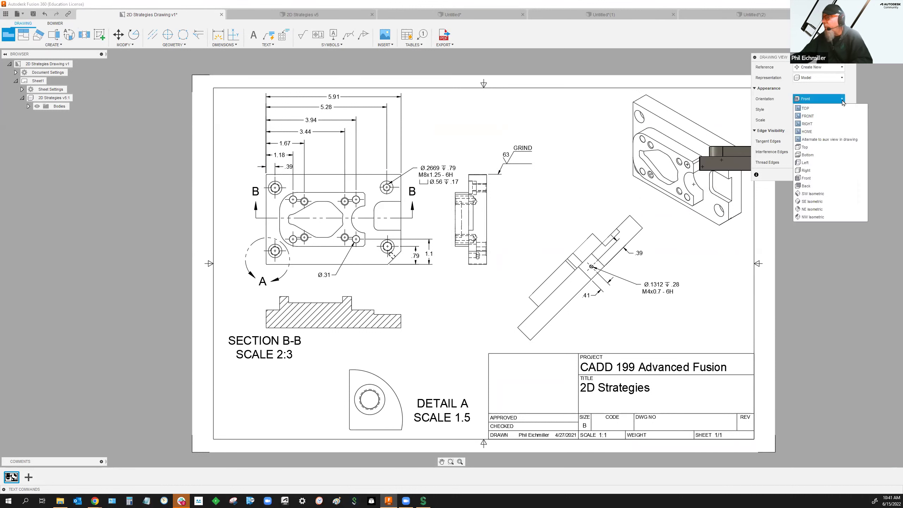
left_click(839, 142)
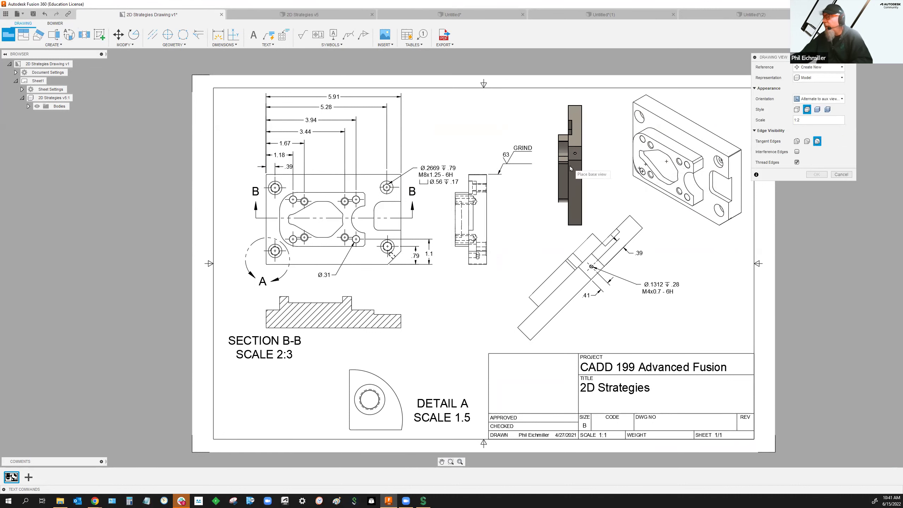
left_click(570, 165)
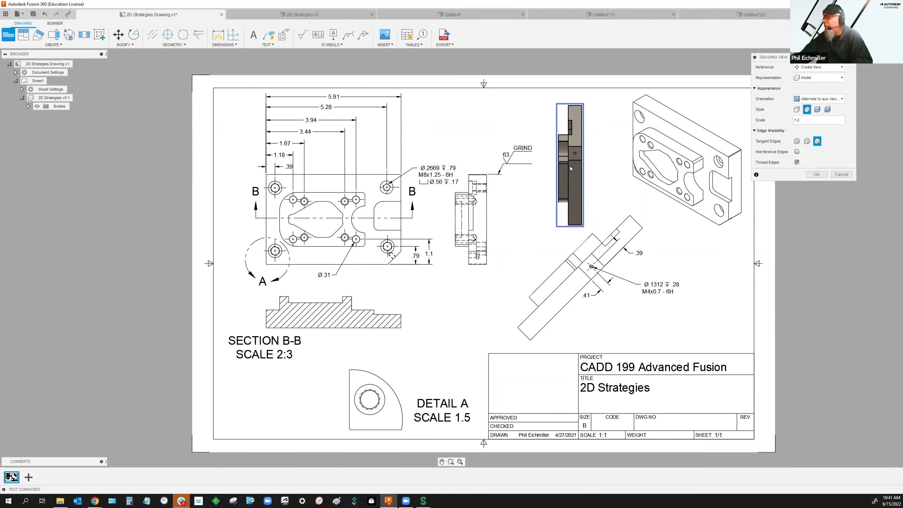
left_click(816, 175)
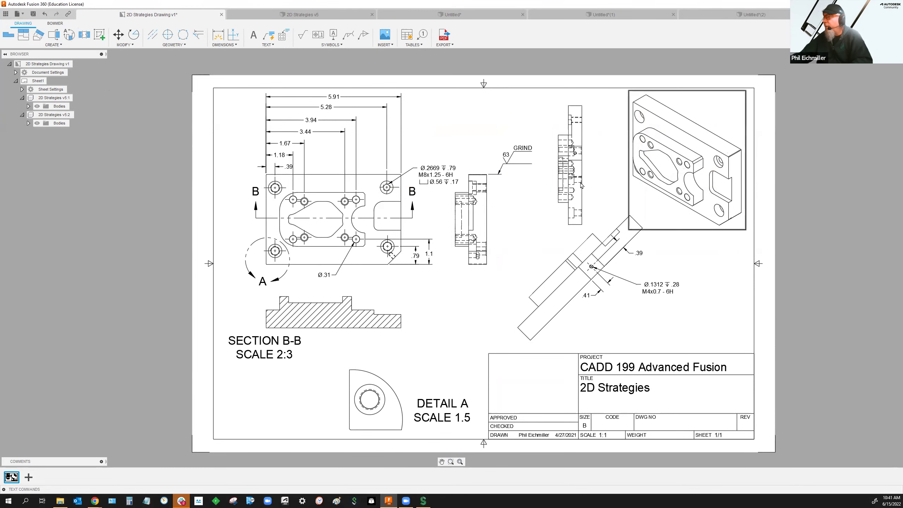
scroll(594, 172, "up", 3)
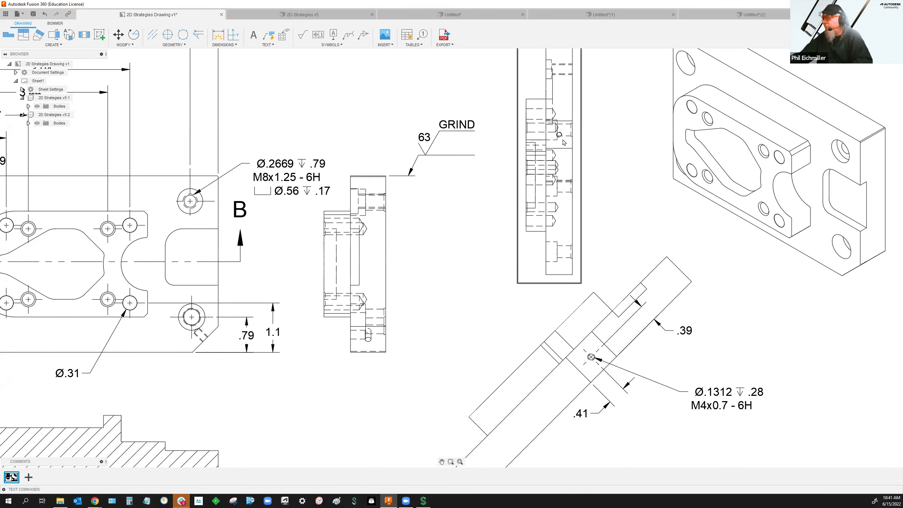
scroll(603, 217, "down", 3)
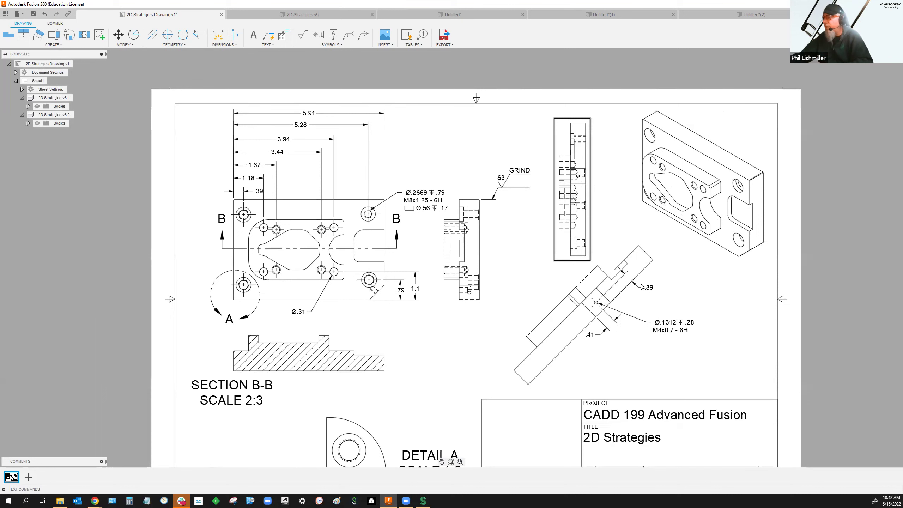
left_click(604, 302)
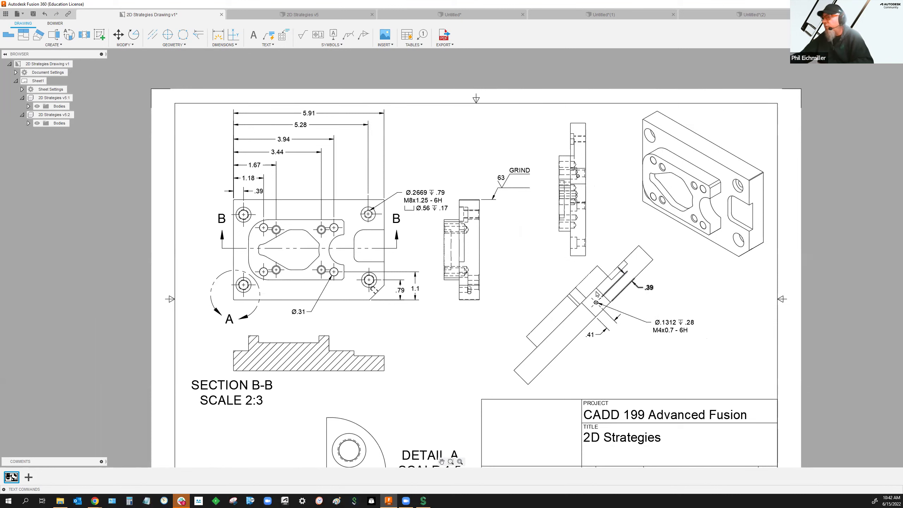
left_click(661, 321)
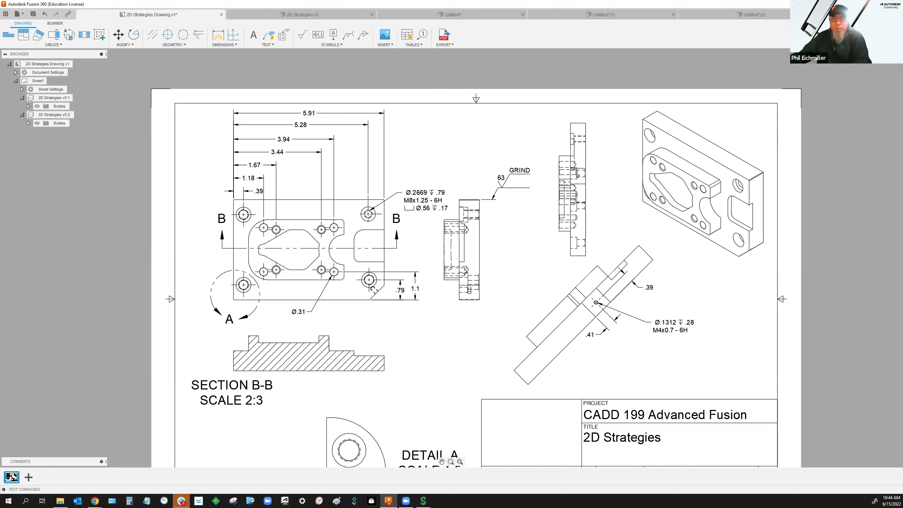
key("alt+Tab")
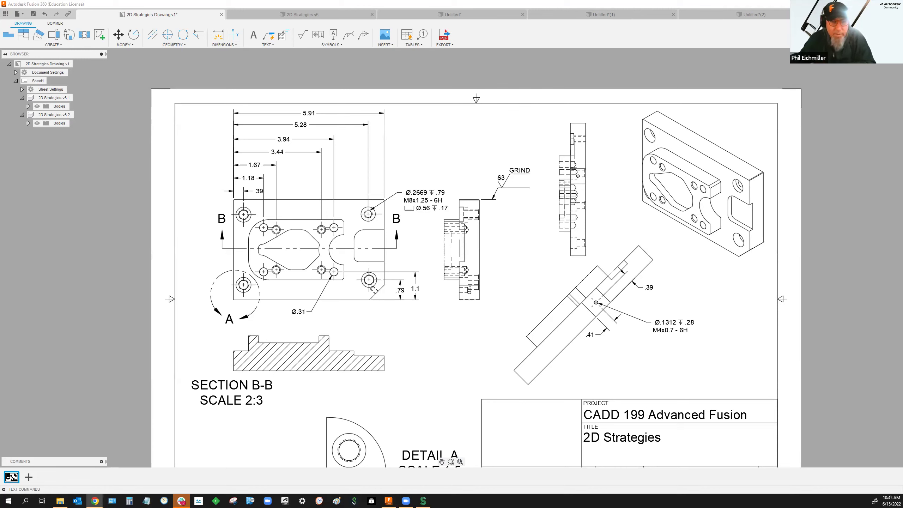
left_click(879, 79)
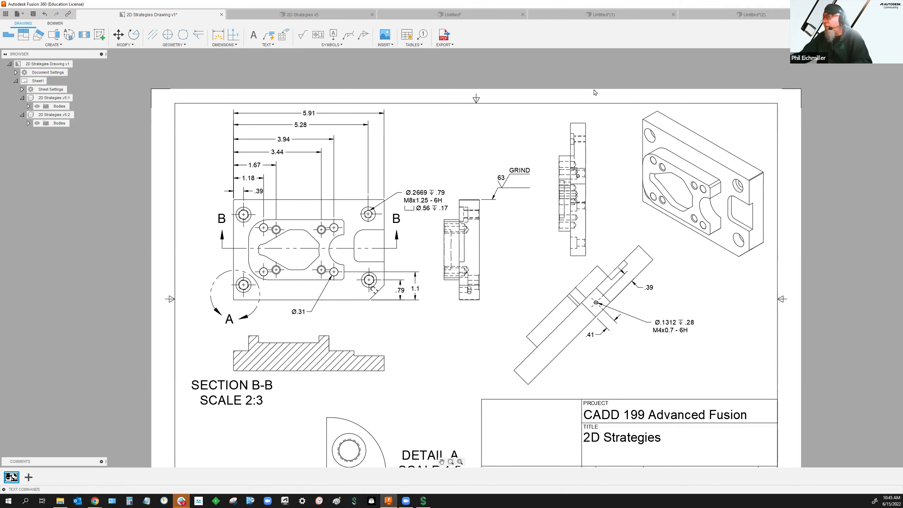
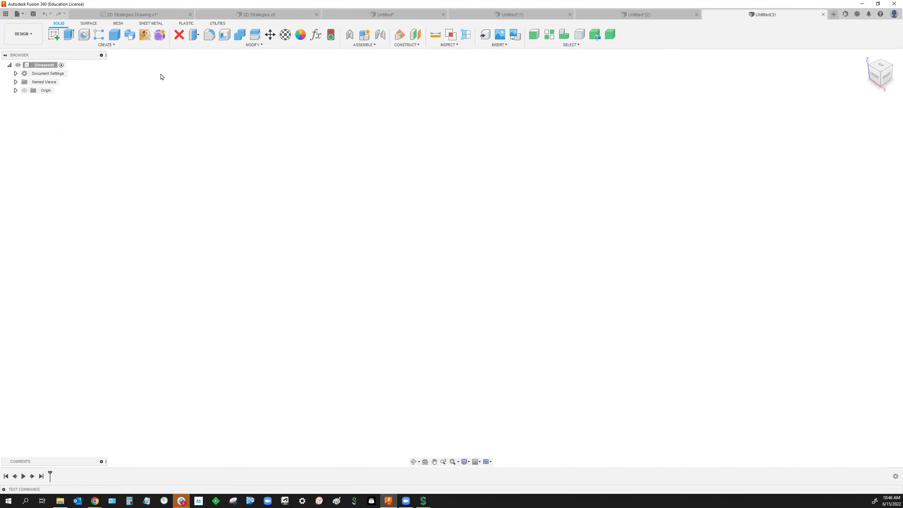
Sketch a wavy five-point fit point spline on the vertical origin plane facing the right view, and finish the sketch.
left_click(54, 35)
left_click(494, 254)
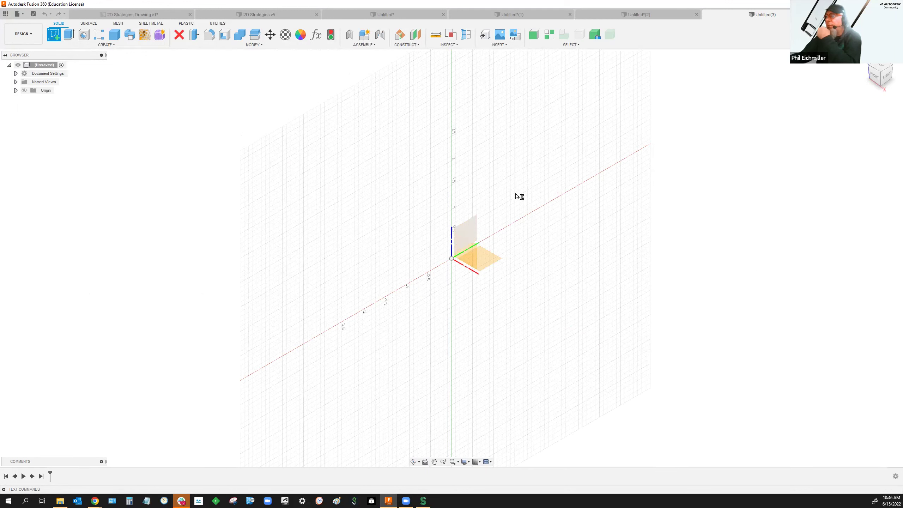
left_click(99, 35)
left_click(280, 261)
left_click(442, 181)
left_click(631, 230)
middle_click_drag(787, 177, 353, 182)
left_click(668, 151)
left_click(620, 138)
left_click(617, 153)
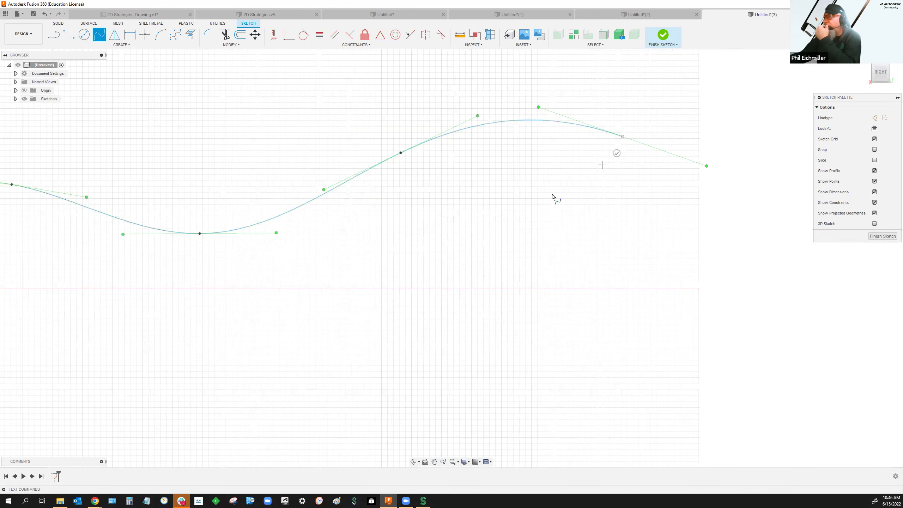
mouse_move(539, 208)
middle_mouse_down("shift")
mouse_move(523, 209)
mouse_move(547, 219)
mouse_move(562, 200)
middle_mouse_up("shift")
left_click(662, 35)
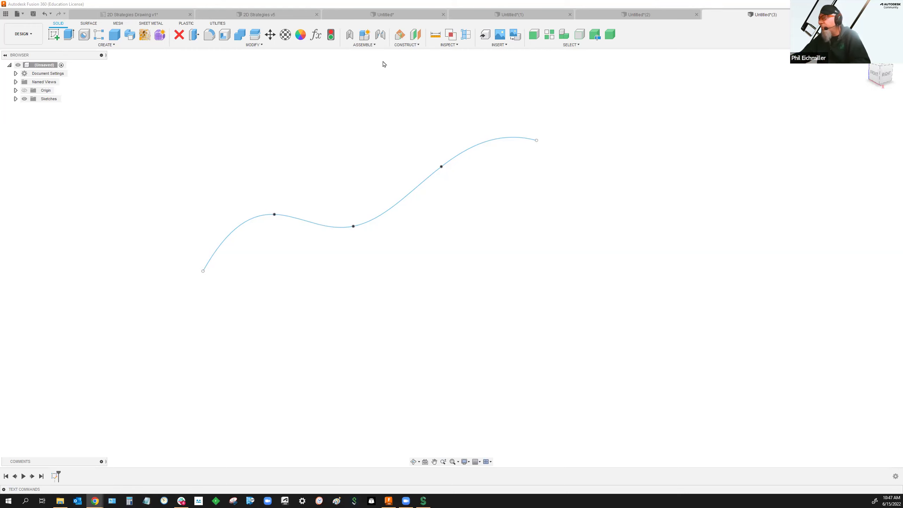
Create a Plane Along Path on the spline at its second fit point, at a proportional distance of about 0.214.
left_click(400, 45)
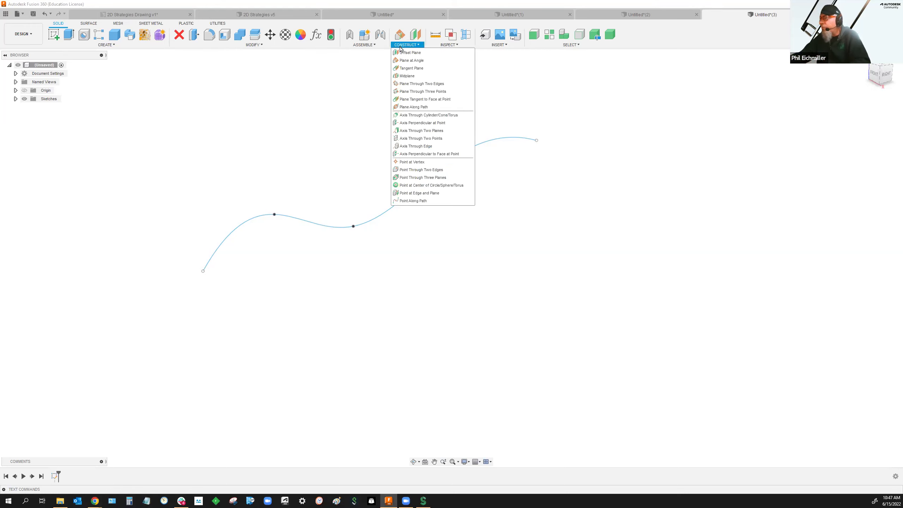
left_click(414, 107)
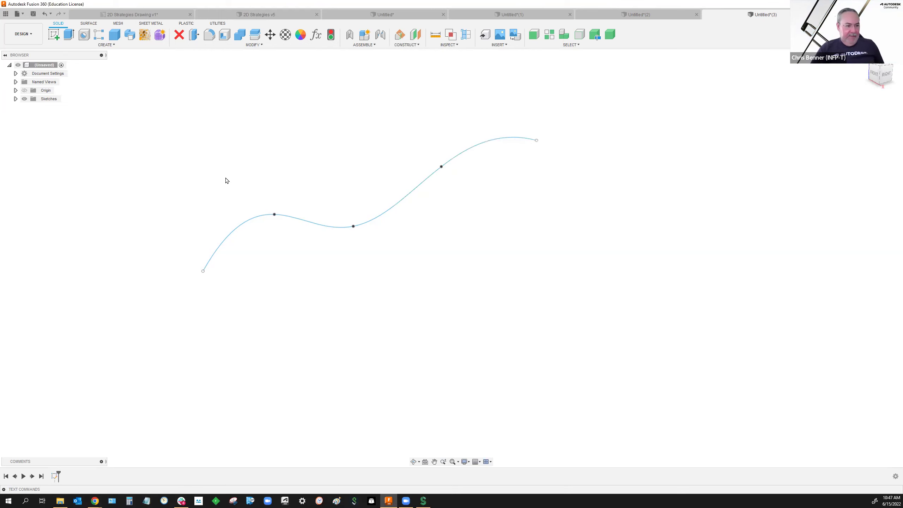
left_click(239, 228)
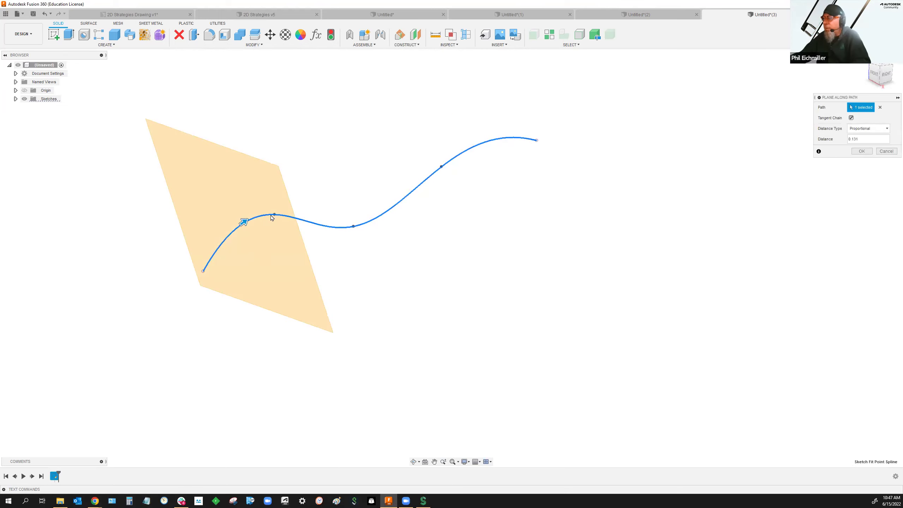
left_click_drag(245, 220, 274, 213)
right_click(575, 182)
left_click(599, 202)
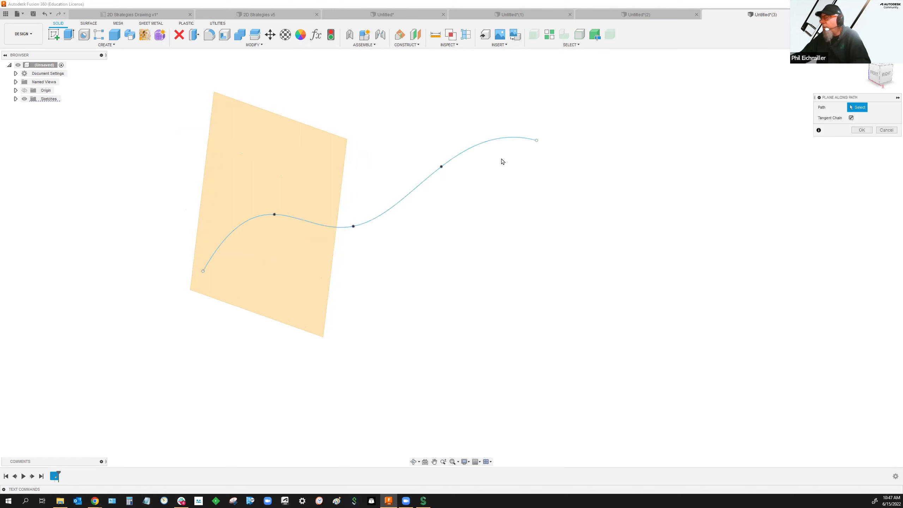
Add two more planes along the spline, one at proportional distance 0.754 past the fourth fit point and one at its upper end.
left_click(477, 149)
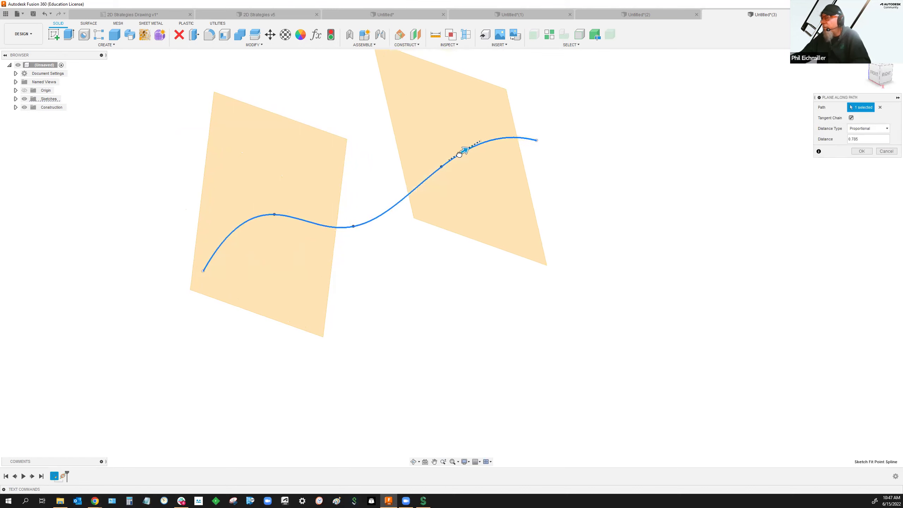
left_click_drag(459, 153, 456, 157)
right_click(569, 183)
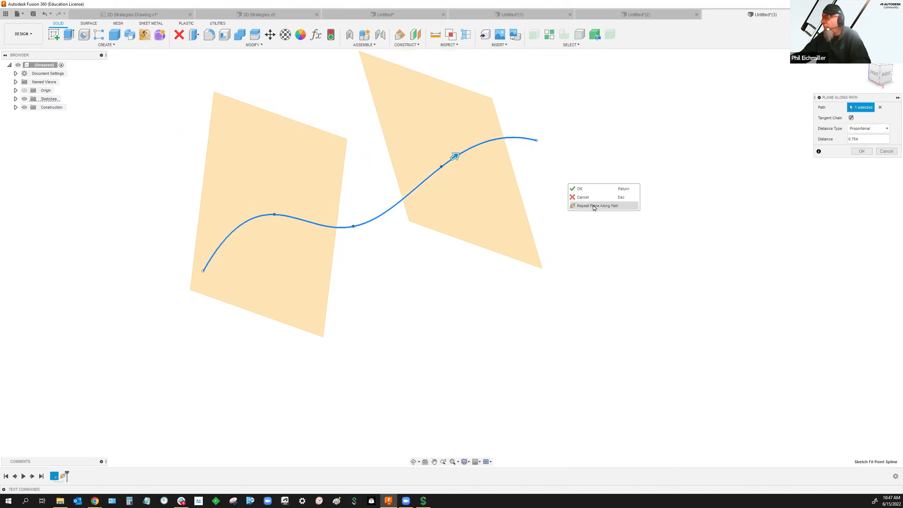
left_click(593, 206)
left_click(537, 141)
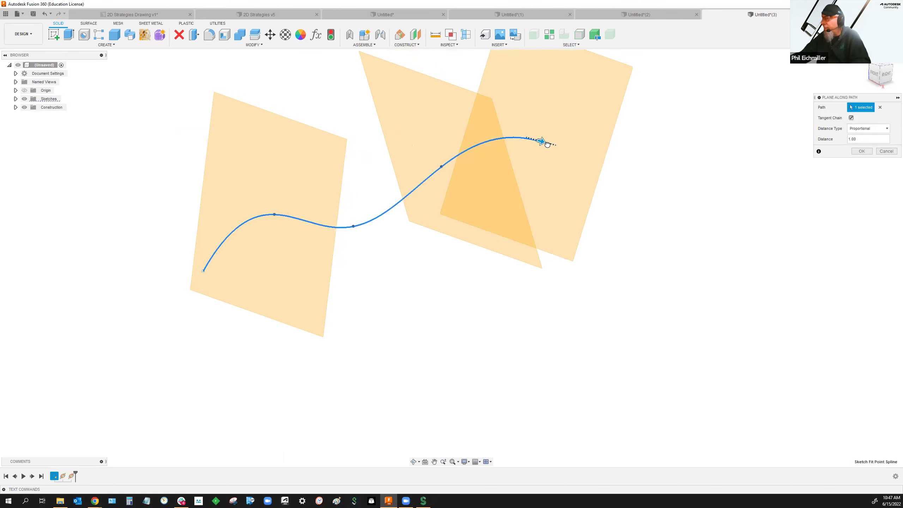
left_click(862, 151)
middle_click_drag(675, 254, 649, 256, "shift")
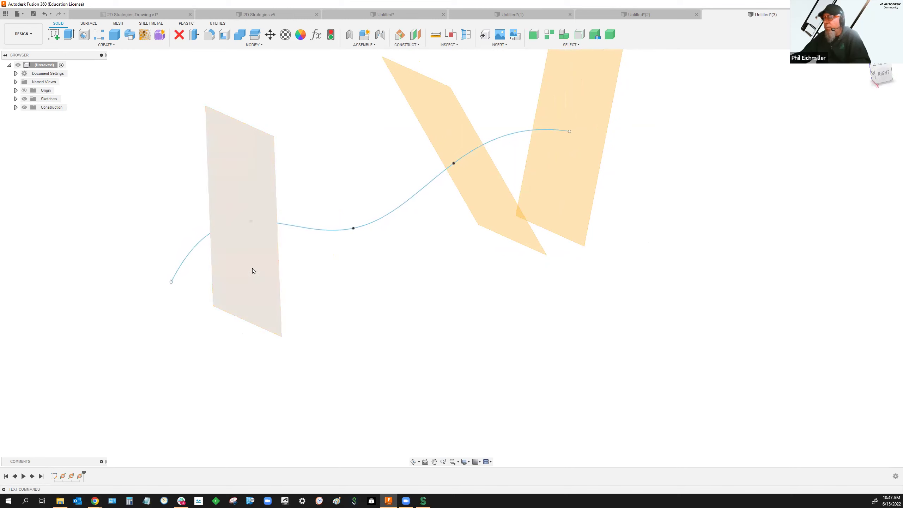
Edit the first plane along the spline to a proportional distance of 0.00, moving it to the spline's lower start point.
left_click(252, 271)
left_click(104, 446)
double_click(62, 478)
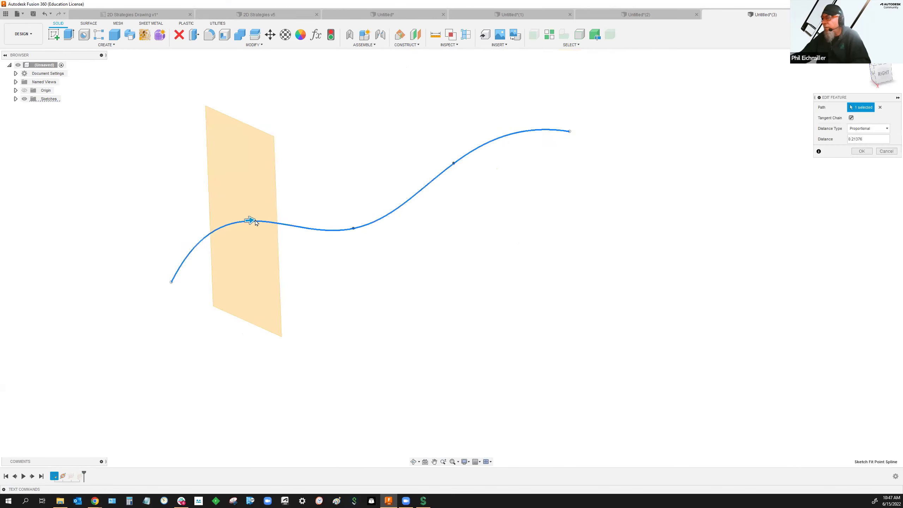
left_click_drag(251, 219, 154, 278)
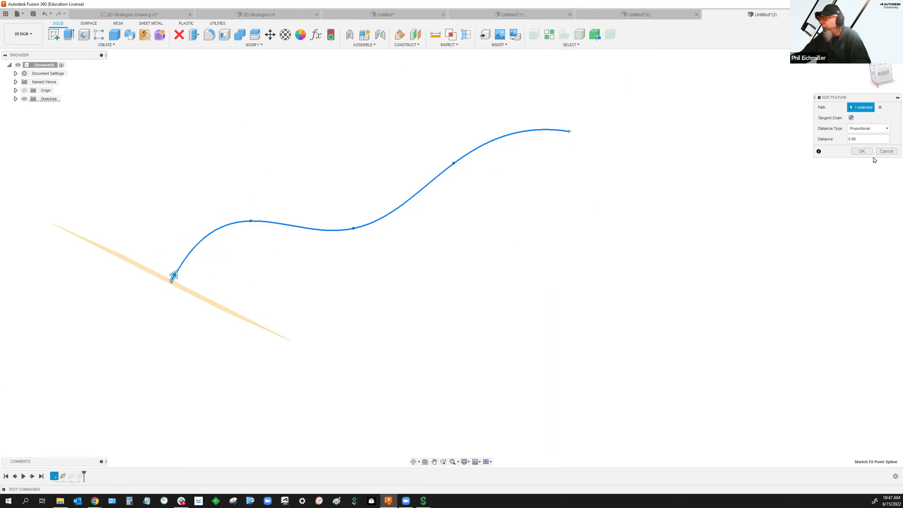
left_click(862, 151)
Sketch a horizontal center point slot centered on the origin of the plane at the spline's start, and finish the sketch.
middle_click_drag(508, 249, 327, 244, "shift")
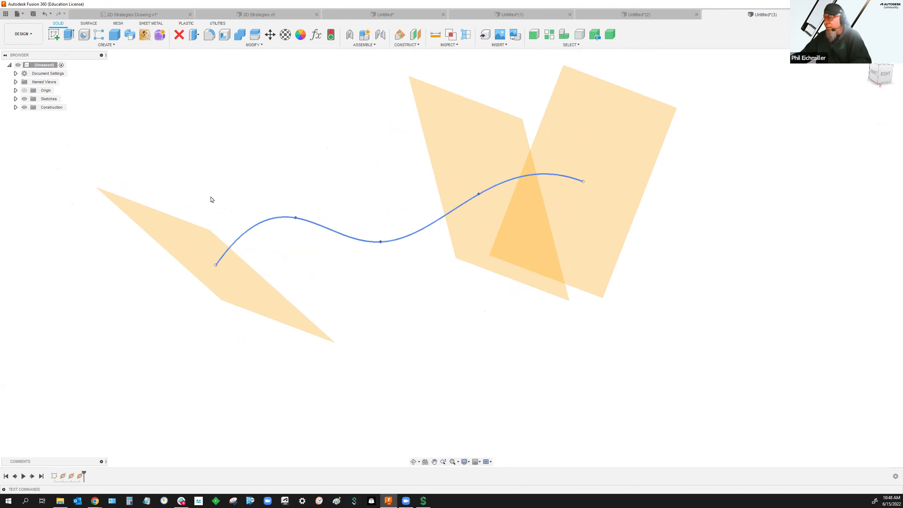
left_click(188, 221)
left_click(54, 36)
key("c")
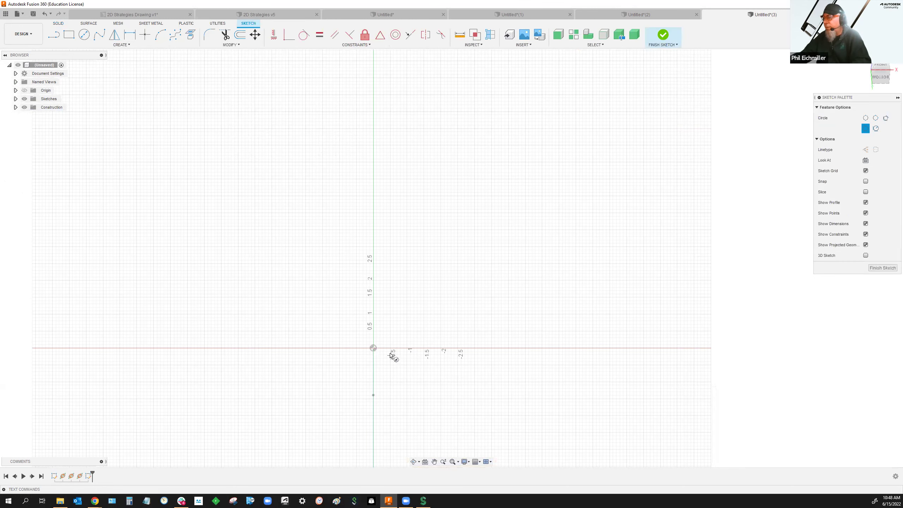
left_click(111, 45)
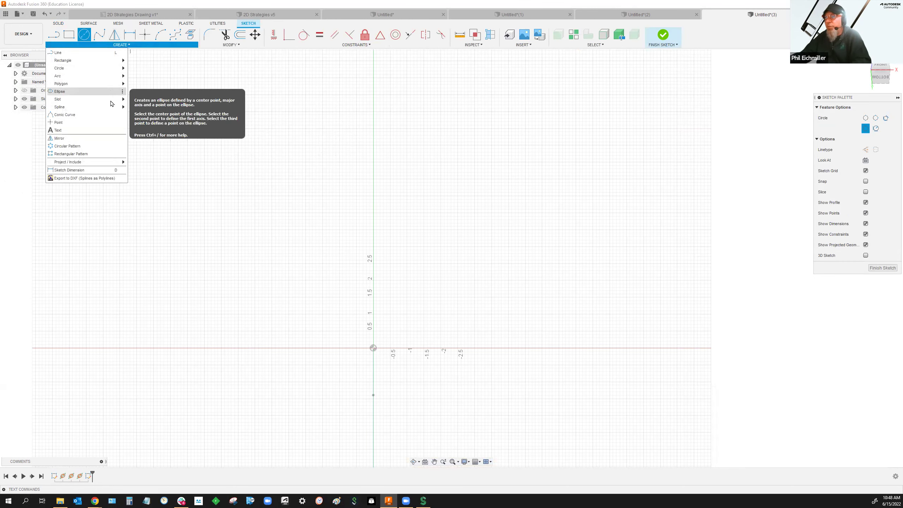
mouse_move(114, 99)
left_click(142, 101)
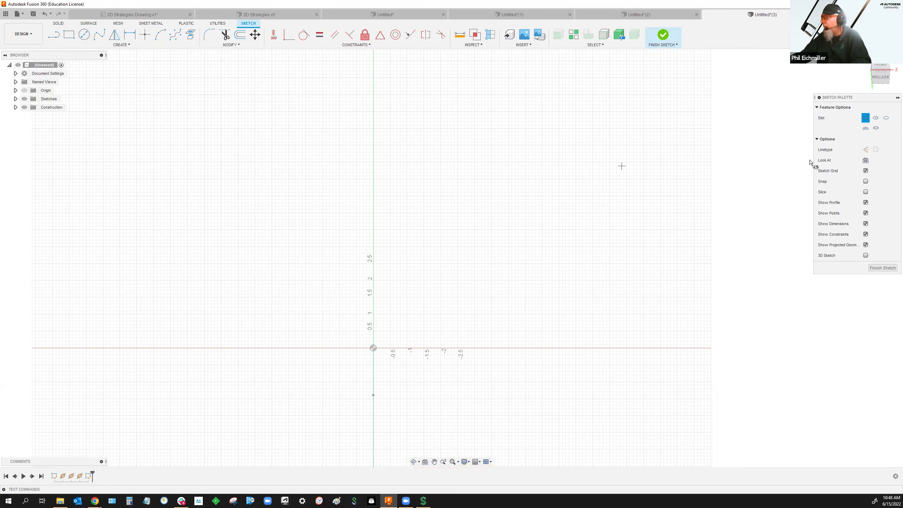
left_click(876, 118)
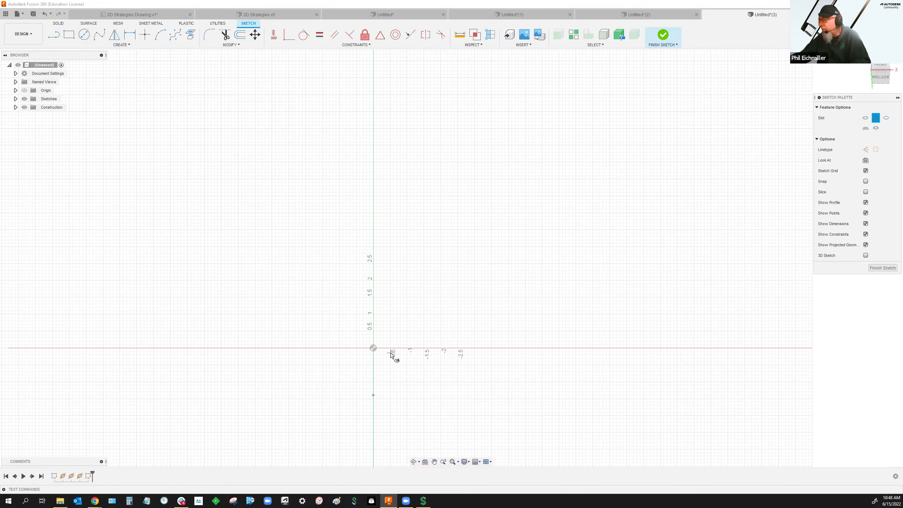
left_click(373, 348)
left_click(449, 347)
left_click(441, 318)
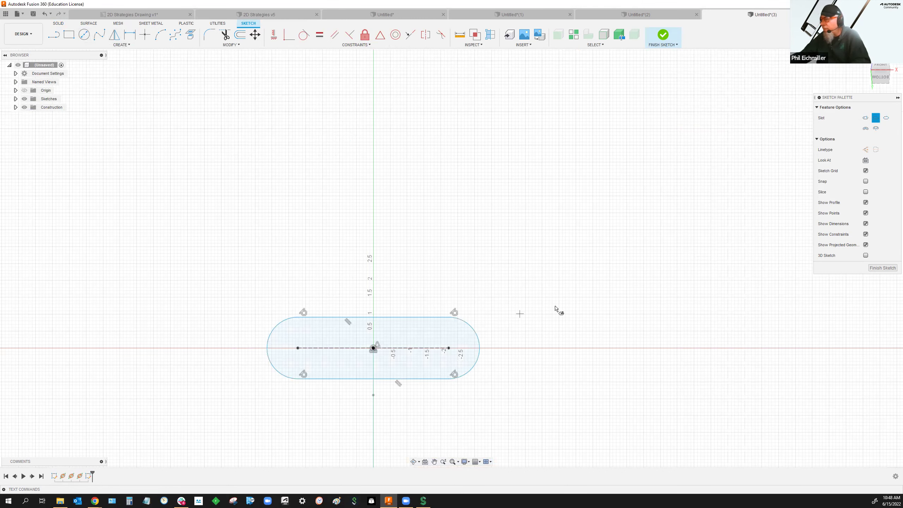
middle_click_drag(539, 327, 871, 318, "shift")
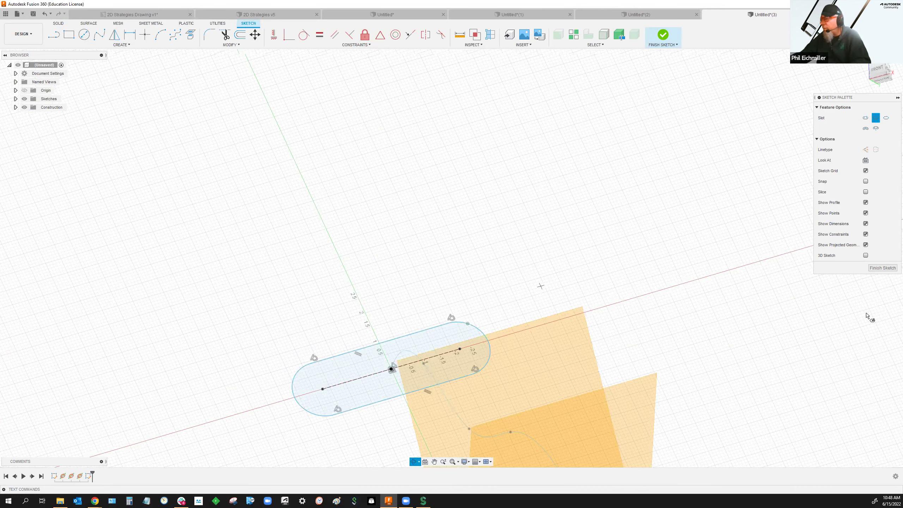
left_click(883, 268)
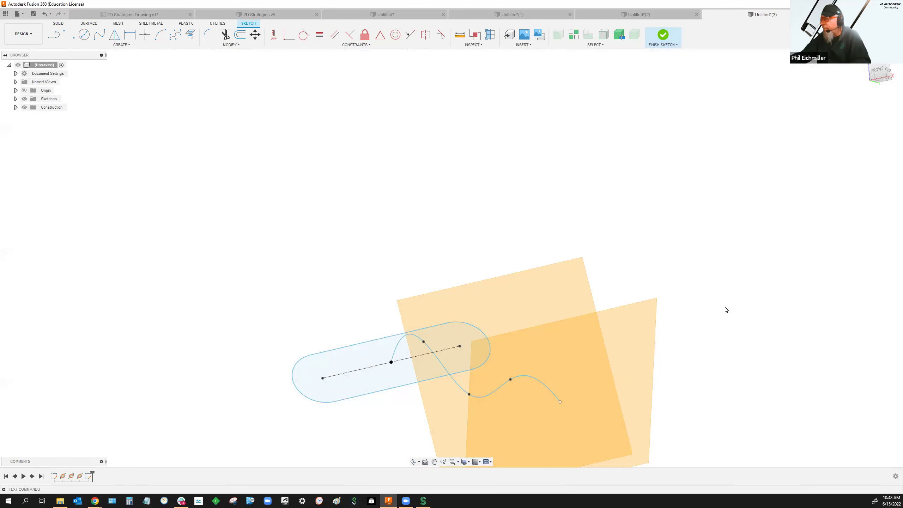
Sketch a slightly smaller horizontal center point slot centered on the origin of the plane just past the fourth fit point, and finish it.
left_click(560, 297)
middle_click_drag(754, 283, 760, 283, "shift")
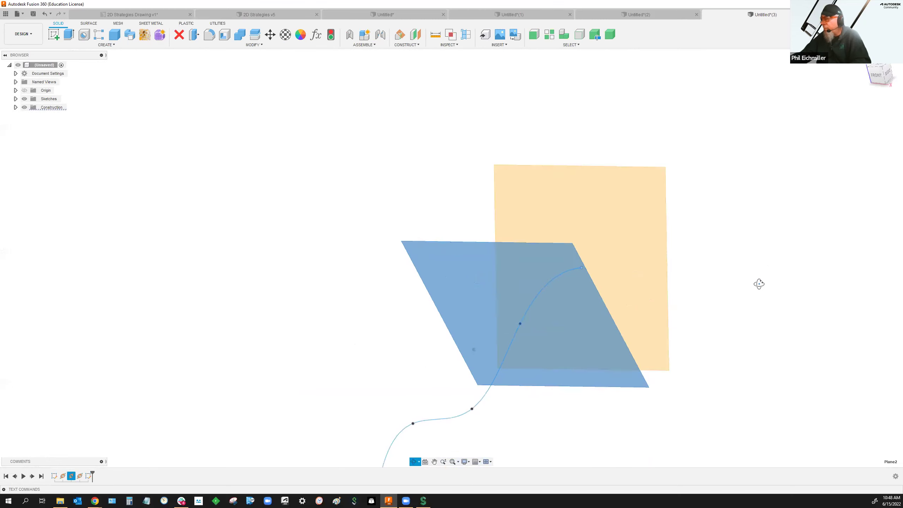
left_click(55, 37)
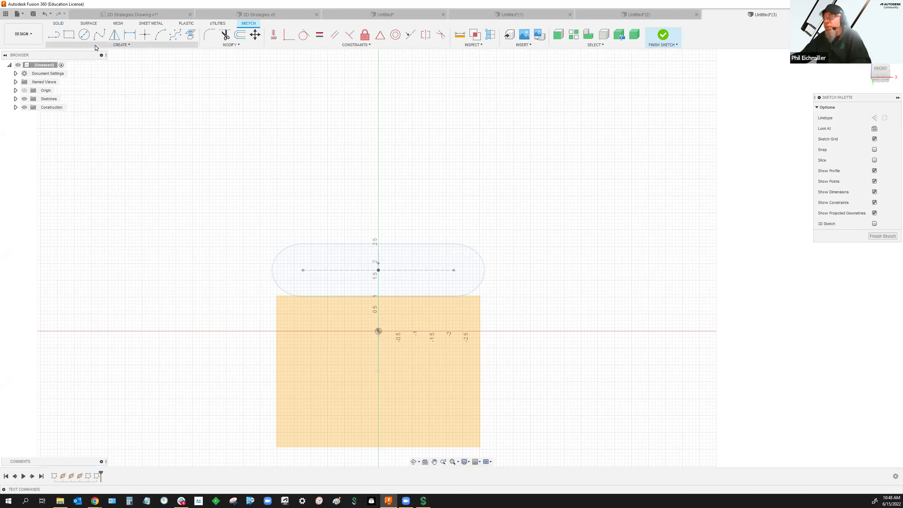
left_click(128, 45)
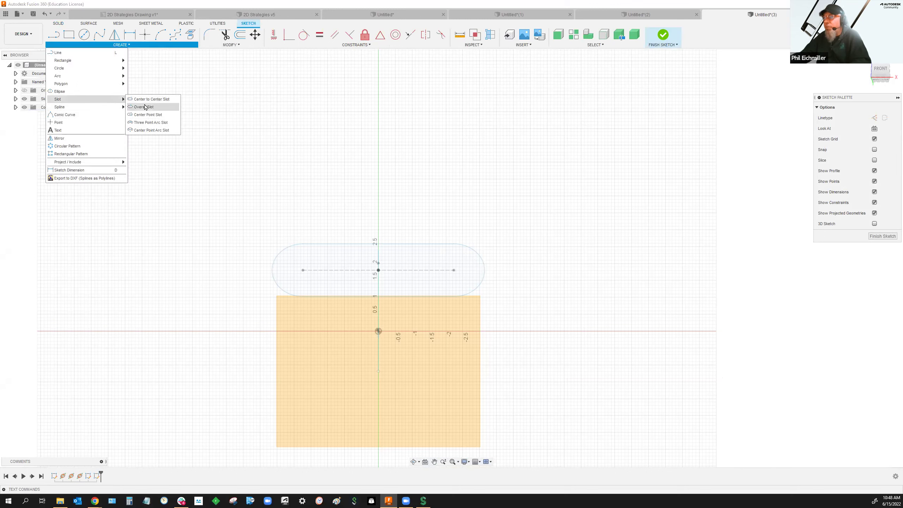
left_click(148, 115)
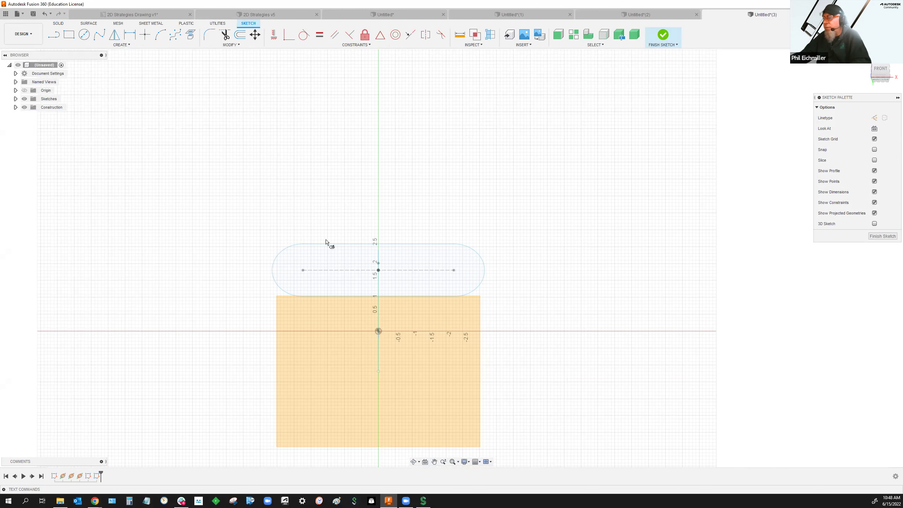
left_click(379, 332)
left_click(444, 332)
left_click(423, 308)
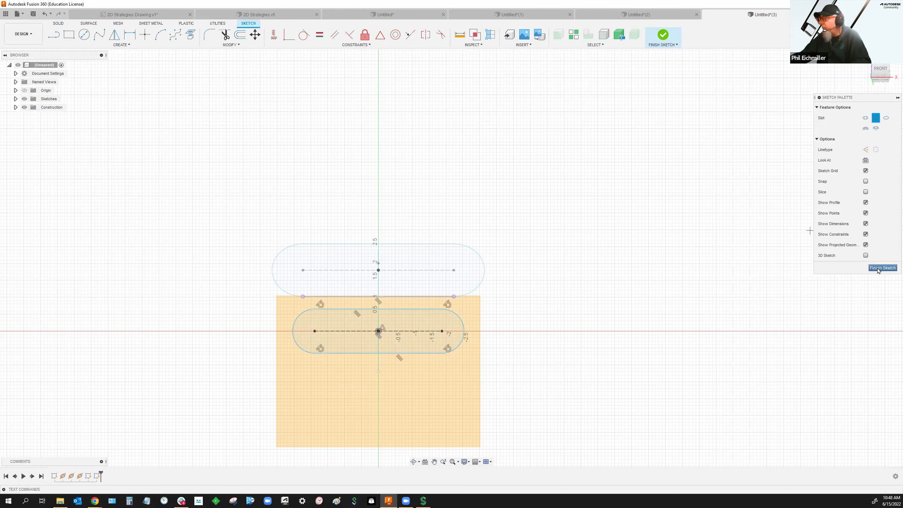
Sketch a circle centered on the origin of the plane at the spline's upper end, and finish the sketch.
middle_click_drag(697, 264, 590, 223)
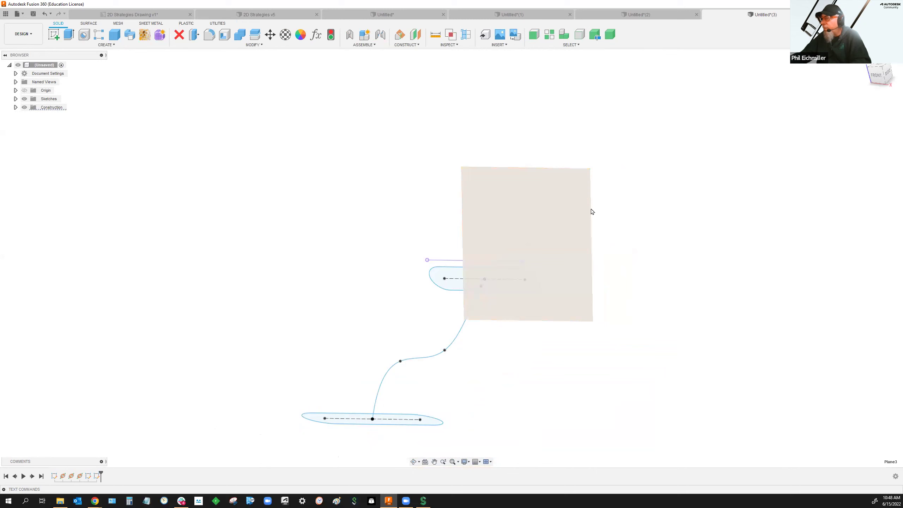
left_click(591, 211)
left_click(59, 38)
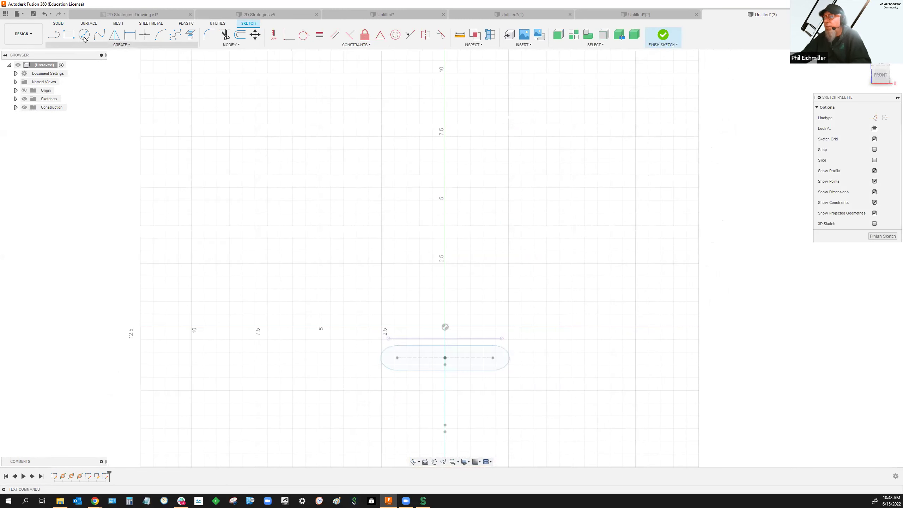
left_click(84, 34)
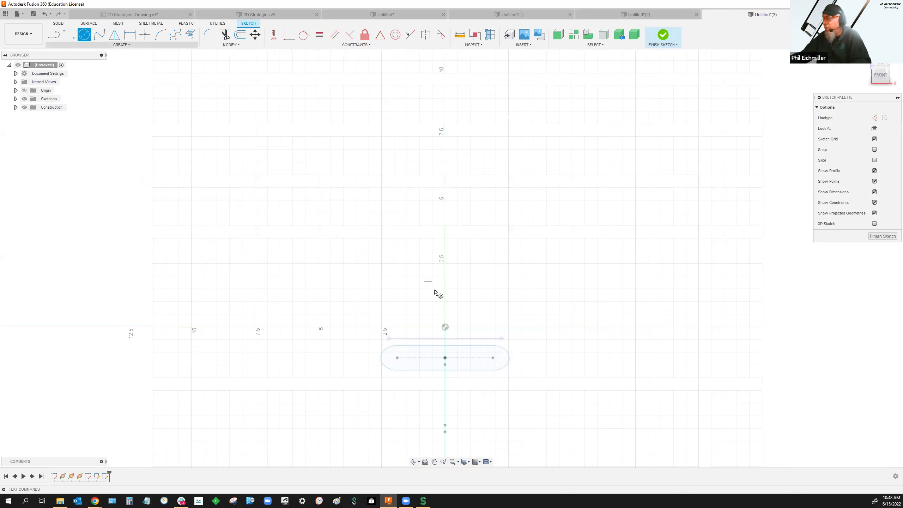
left_click(445, 327)
left_click(469, 323)
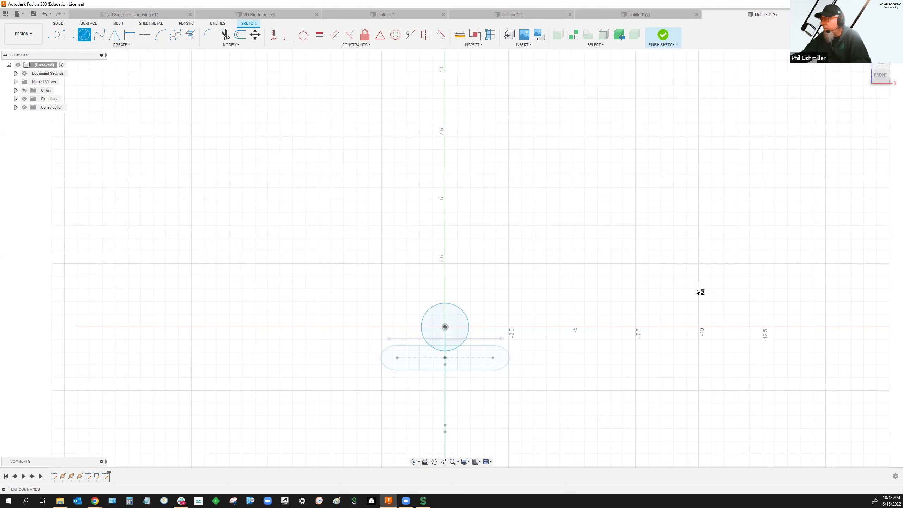
mouse_move(641, 286)
middle_mouse_down("shift")
mouse_move(621, 276)
mouse_move(631, 306)
mouse_move(641, 307)
mouse_move(631, 295)
mouse_move(632, 307)
mouse_move(505, 233)
middle_mouse_up("shift")
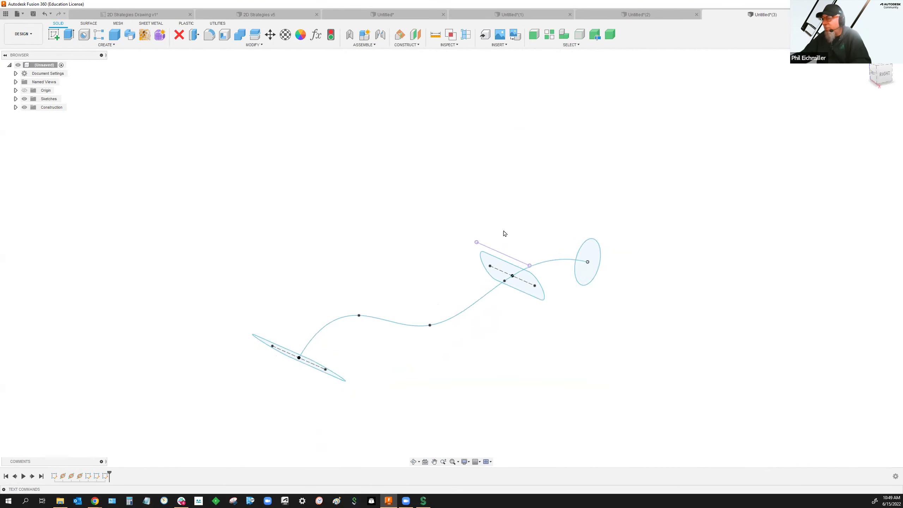
Pin the Loft command to the solid modeling toolbar.
left_click(131, 45)
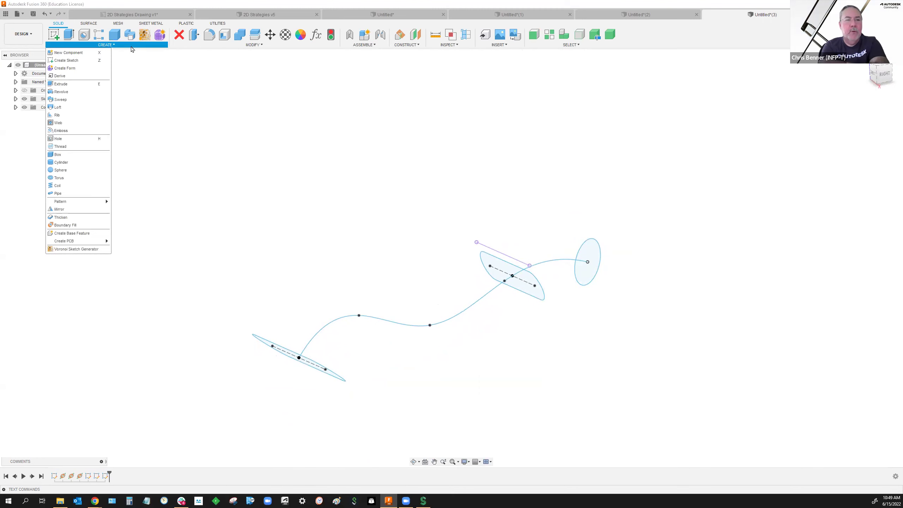
left_click(106, 107)
left_click(138, 109)
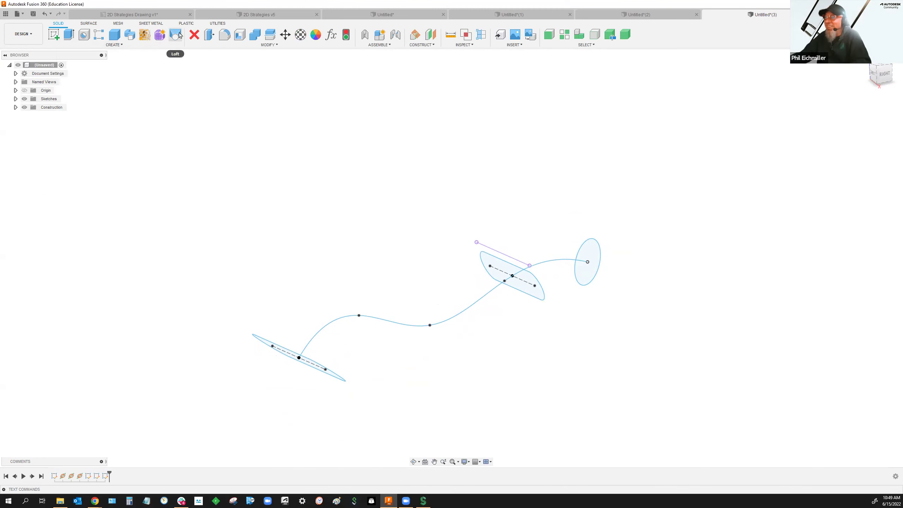
Start a new-body Loft through the start slot, the middle slot and the end circle as its three profiles.
left_click(176, 34)
left_click(290, 352)
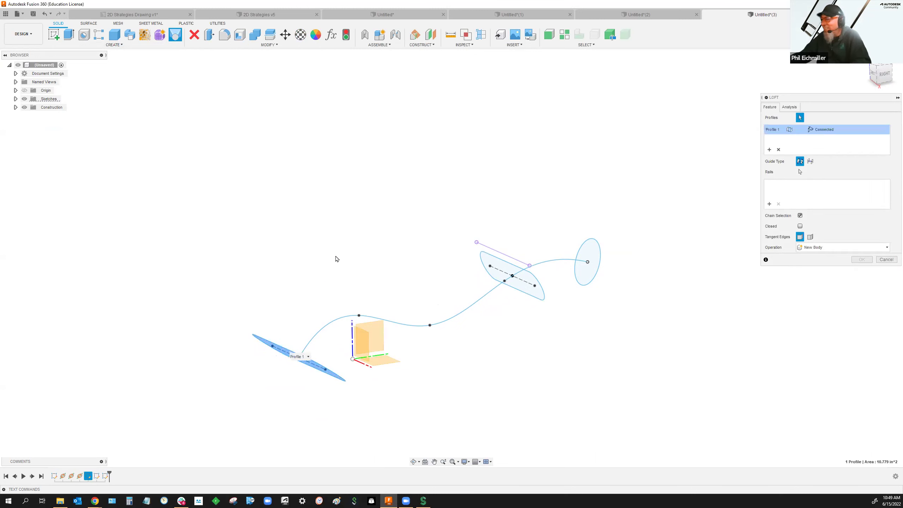
left_click(493, 264)
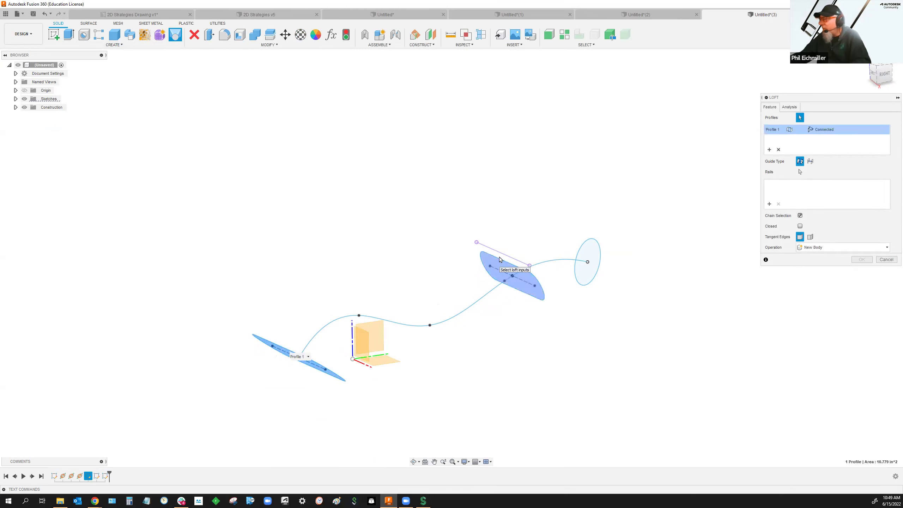
left_click(591, 262)
Change the loft's guide type to Centerline and pick the spline as its centerline.
mouse_move(649, 305)
middle_mouse_down("shift")
mouse_move(631, 289)
mouse_move(645, 306)
mouse_move(646, 293)
mouse_move(653, 303)
middle_mouse_up("shift")
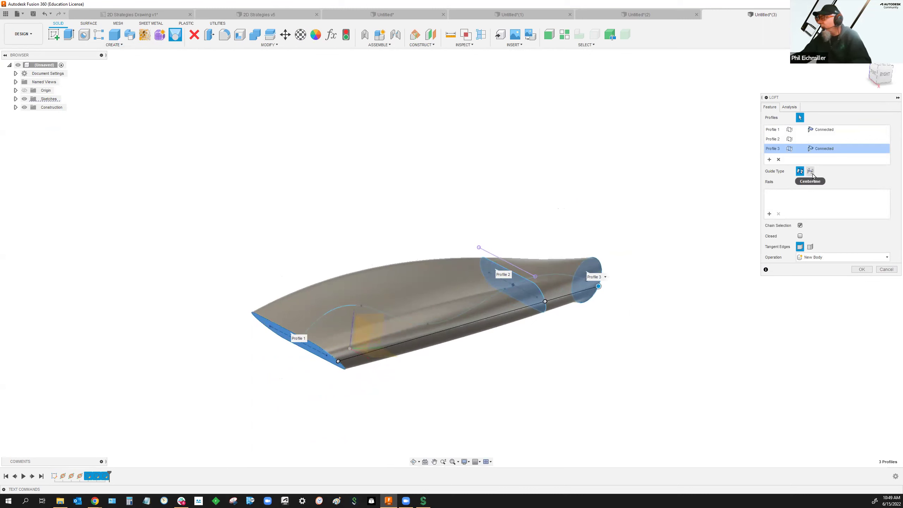
left_click(810, 171)
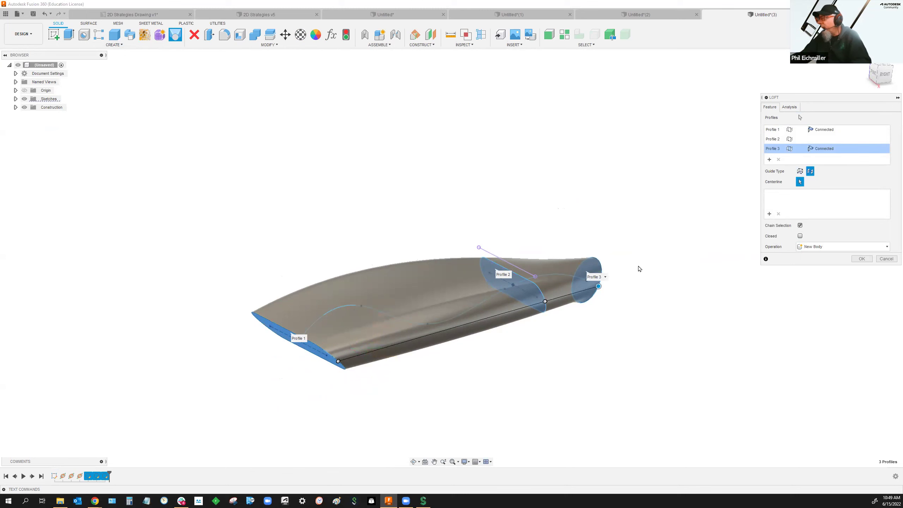
left_click(568, 280)
mouse_move(685, 329)
middle_mouse_down("shift")
mouse_move(660, 309)
mouse_move(663, 299)
mouse_move(685, 356)
mouse_move(681, 322)
middle_mouse_up("shift")
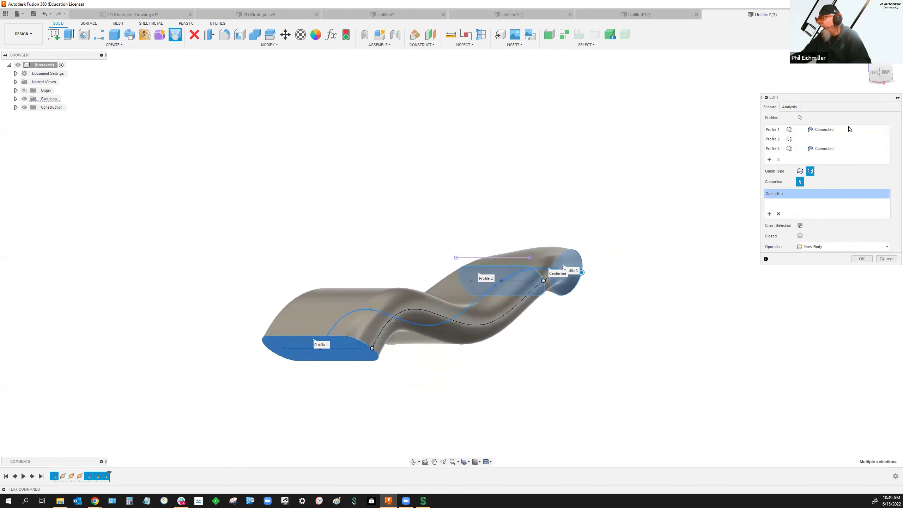
left_click_drag(806, 100, 738, 96)
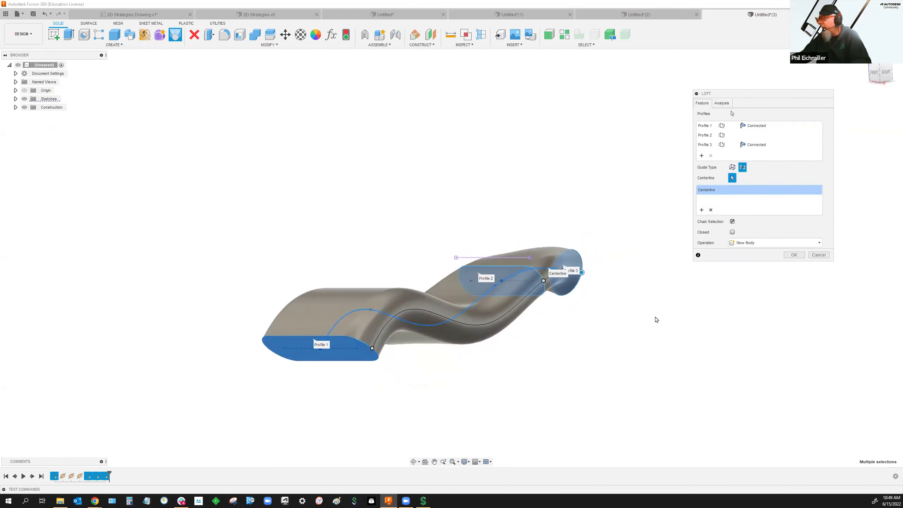
middle_click_drag(591, 323, 612, 259, "shift")
scroll(582, 308, "up", 3)
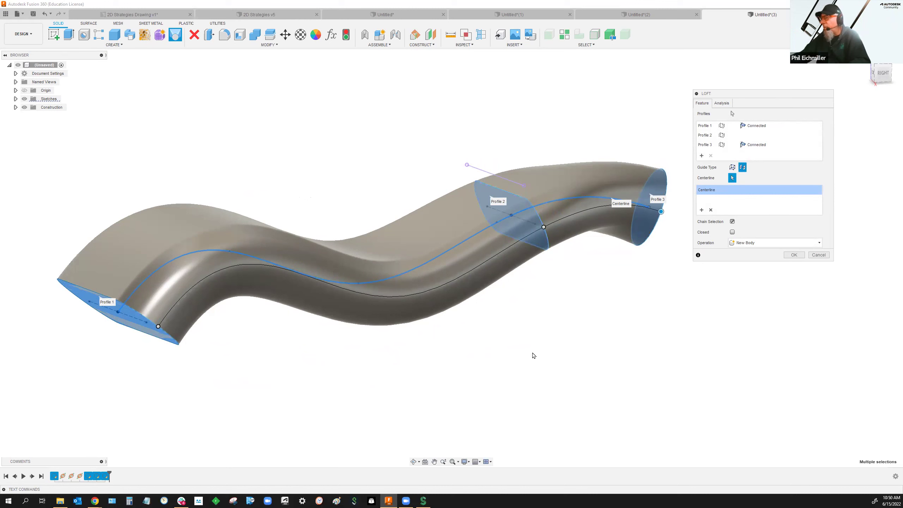
Set Profile 1's end condition to Direction and vary its takeoff angle, trying about -285 degrees before readjusting it.
left_click(775, 127)
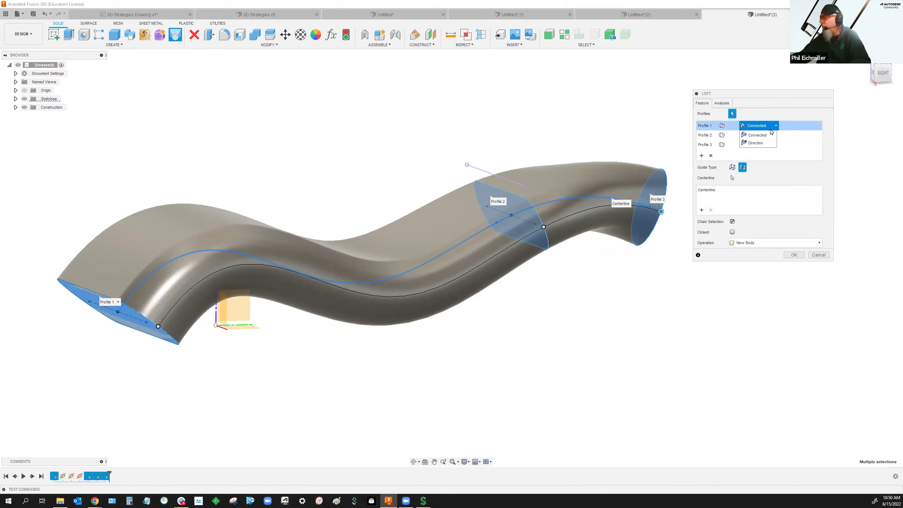
left_click(769, 142)
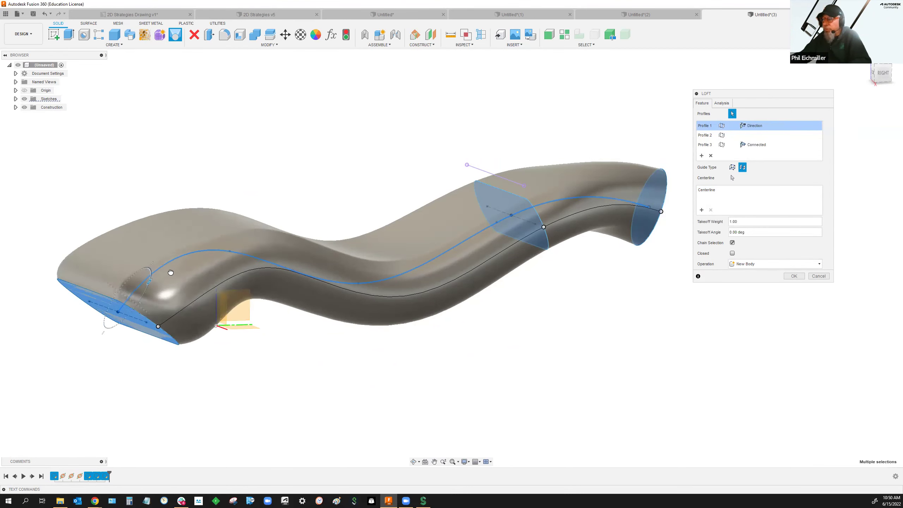
left_click_drag(146, 283, 256, 387)
mouse_move(256, 387)
middle_mouse_down("shift")
mouse_move(274, 406)
mouse_move(262, 404)
mouse_move(263, 377)
middle_mouse_up("shift")
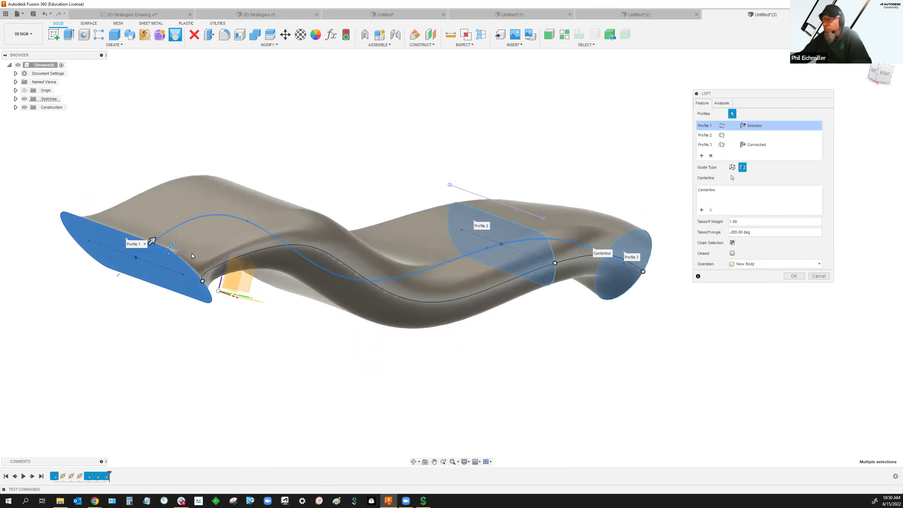
left_click_drag(169, 245, 187, 192)
Set the end condition of Profile 3, the circle, to Direction.
middle_click_drag(347, 358, 533, 358, "shift")
left_click(773, 145)
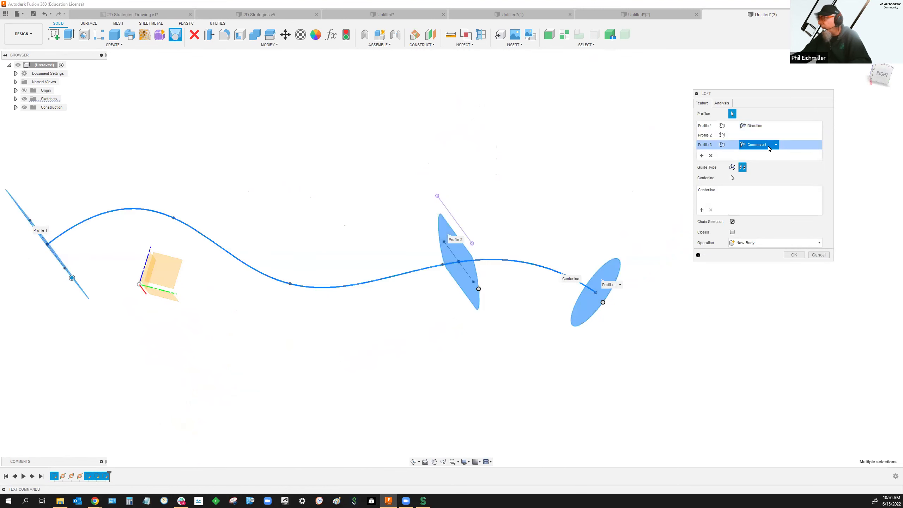
left_click(756, 162)
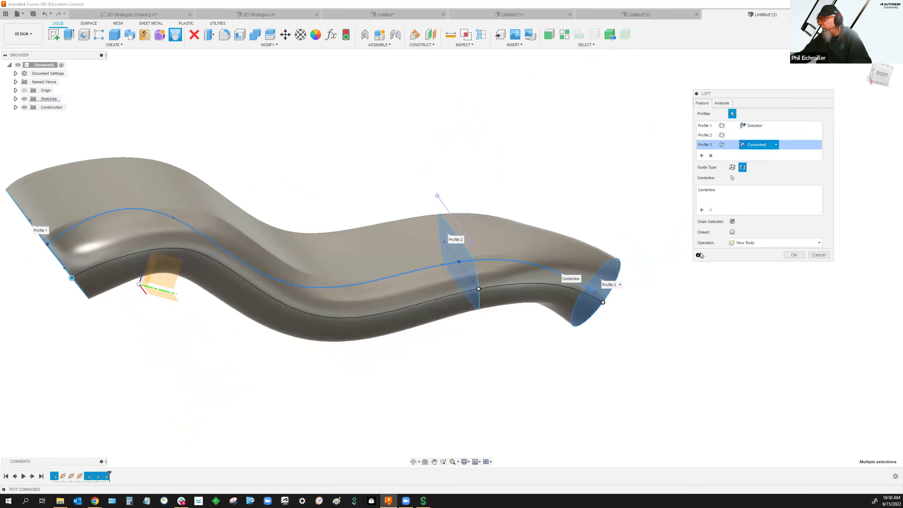
middle_click_drag(654, 296, 656, 275, "shift")
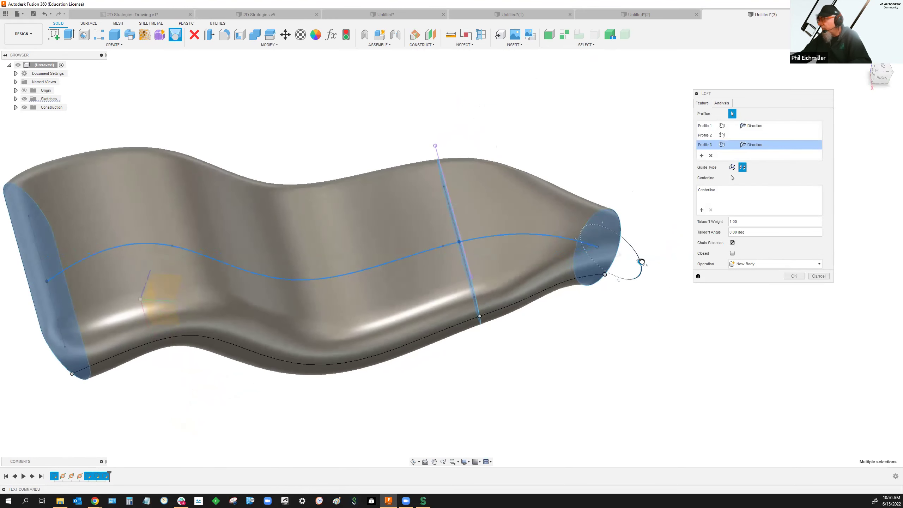
Rotate Profile 3's takeoff angle to about -300 degrees and set its takeoff weight to 4.
left_click_drag(638, 221, 662, 324)
middle_click_drag(677, 329, 657, 306, "shift")
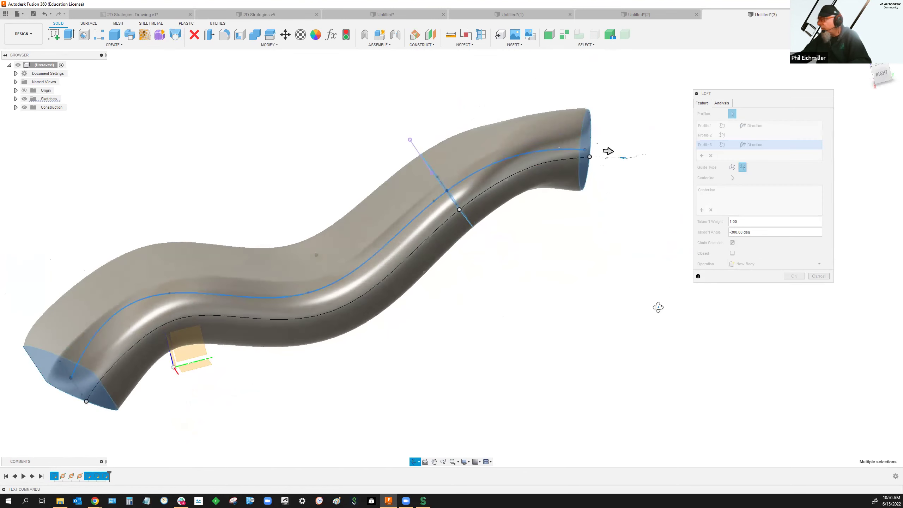
double_click(751, 222)
type("4")
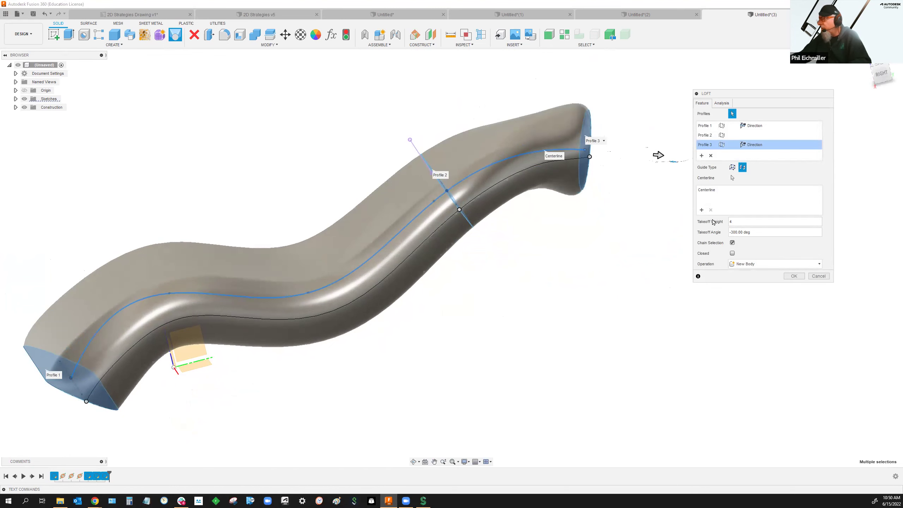
Readjust the takeoff angle at the circular end profile to about -54.5 degrees and inspect the flared loft shape.
scroll(627, 209, "up", 5)
mouse_move(587, 268)
middle_mouse_down("shift")
mouse_move(571, 254)
mouse_move(580, 273)
middle_mouse_up("shift")
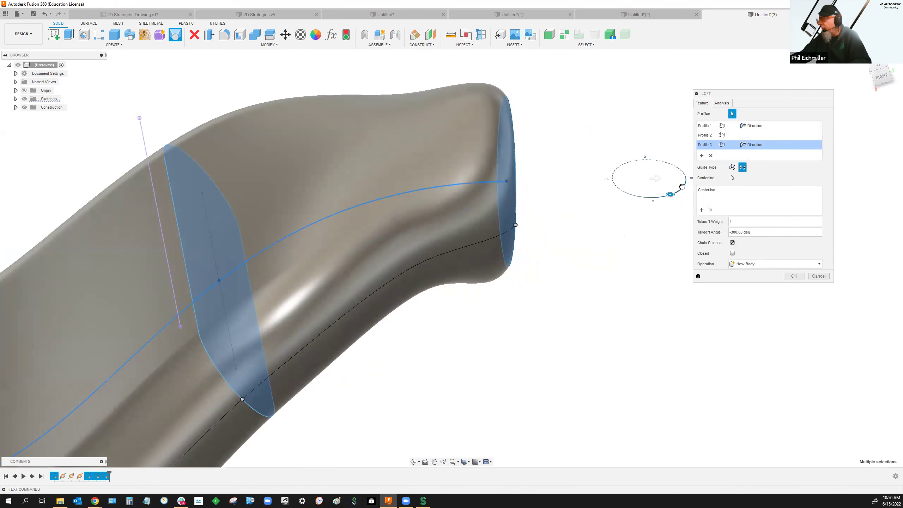
mouse_move(683, 165)
left_mouse_down()
mouse_move(673, 151)
mouse_move(678, 157)
left_mouse_up()
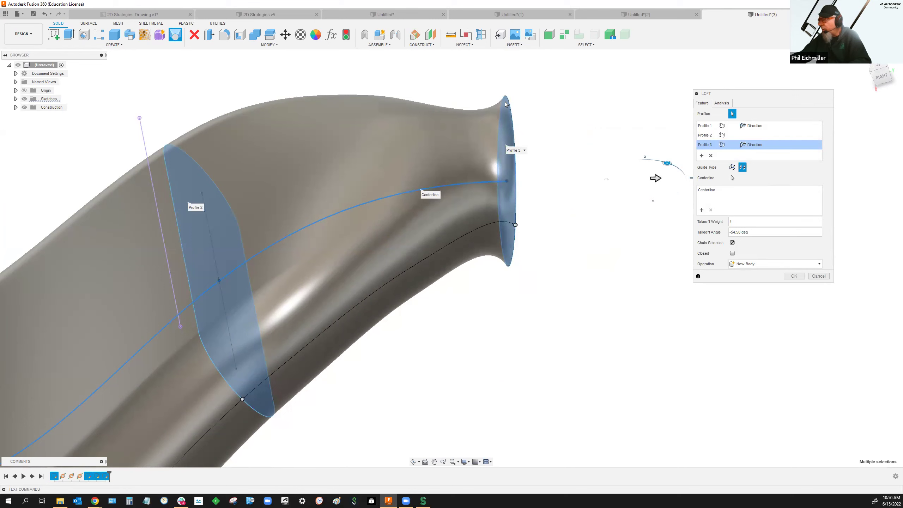
left_click(754, 231)
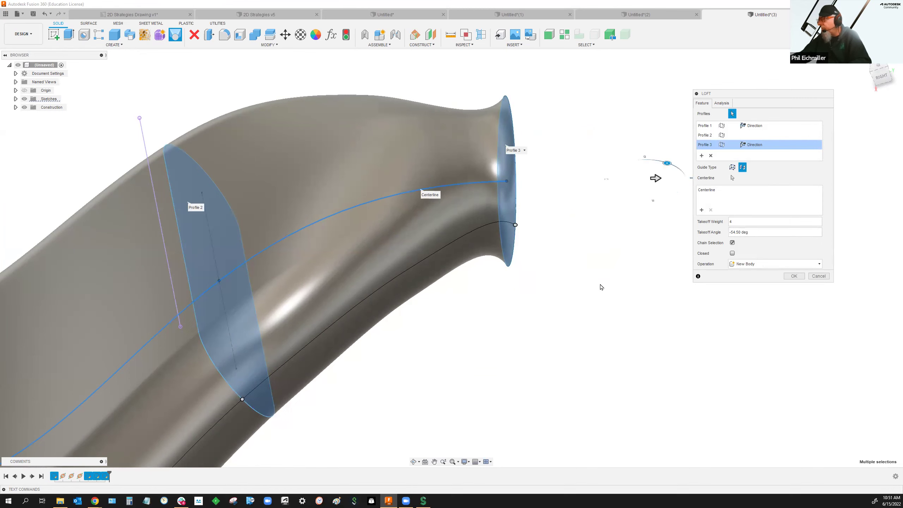
scroll(598, 294, "down", 6)
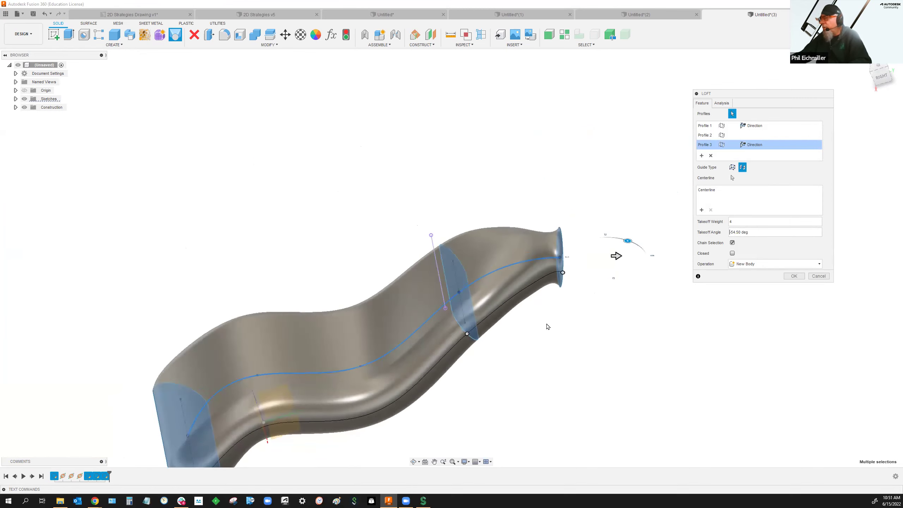
middle_click_drag(554, 304, 558, 313, "shift")
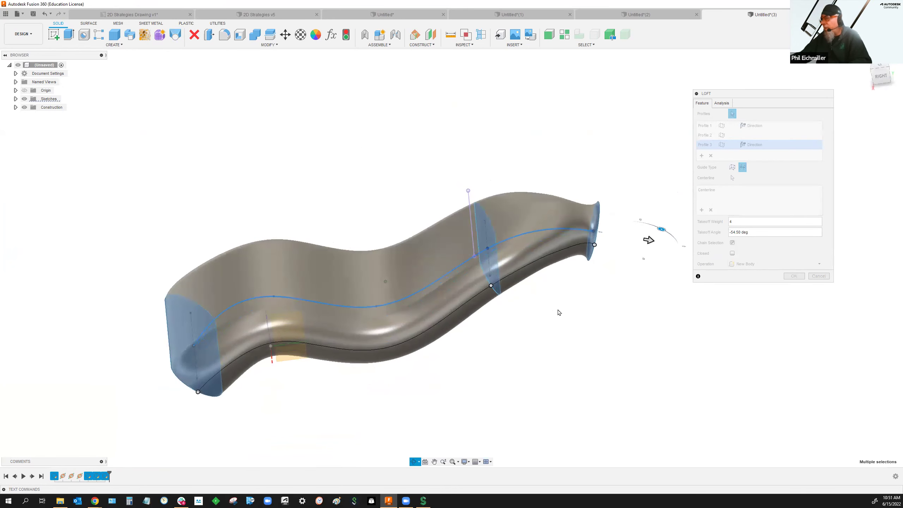